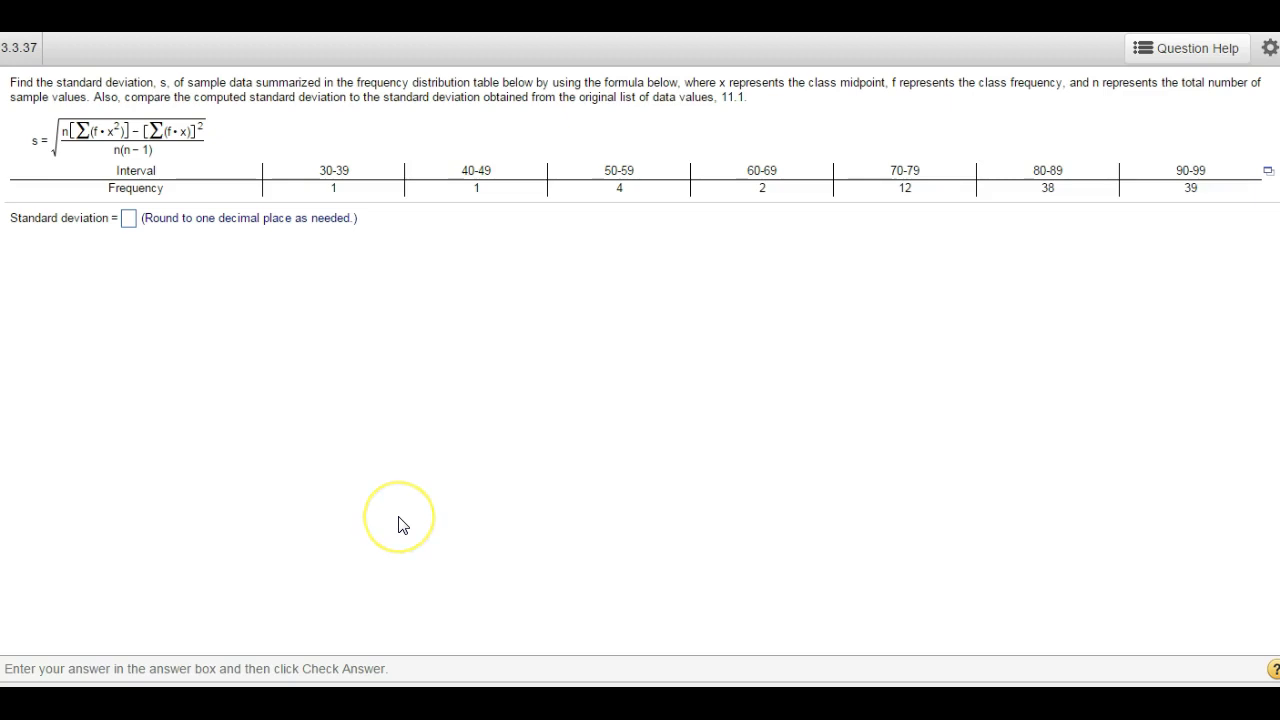
Open the question's frequency table in StatCrunch and move its window aside so the standard deviation formula is uncovered.
click(395, 514)
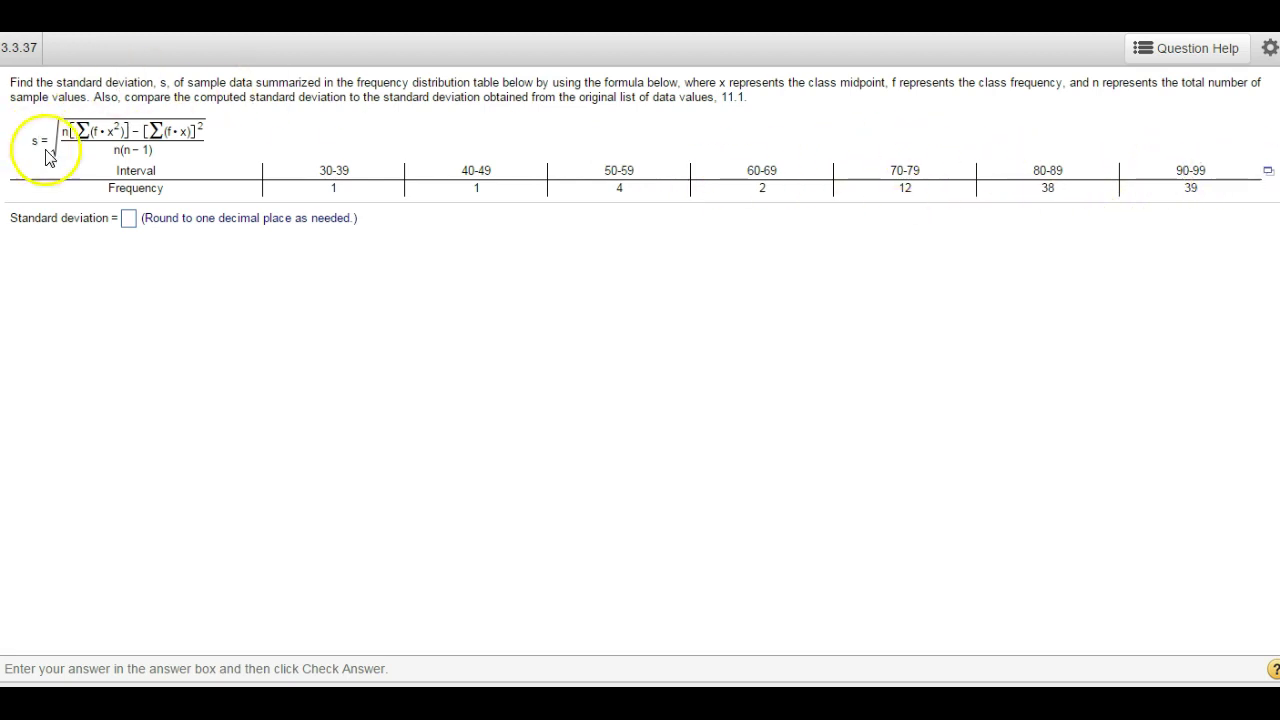
click(1268, 178)
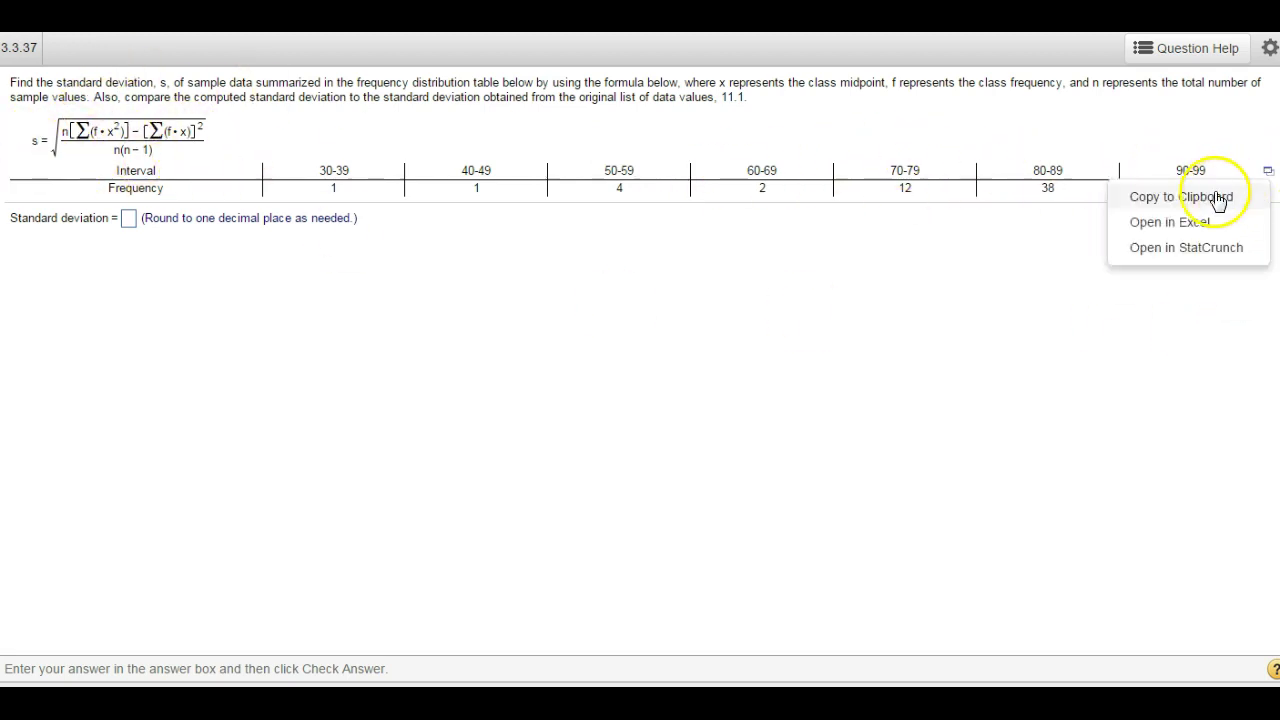
click(1172, 250)
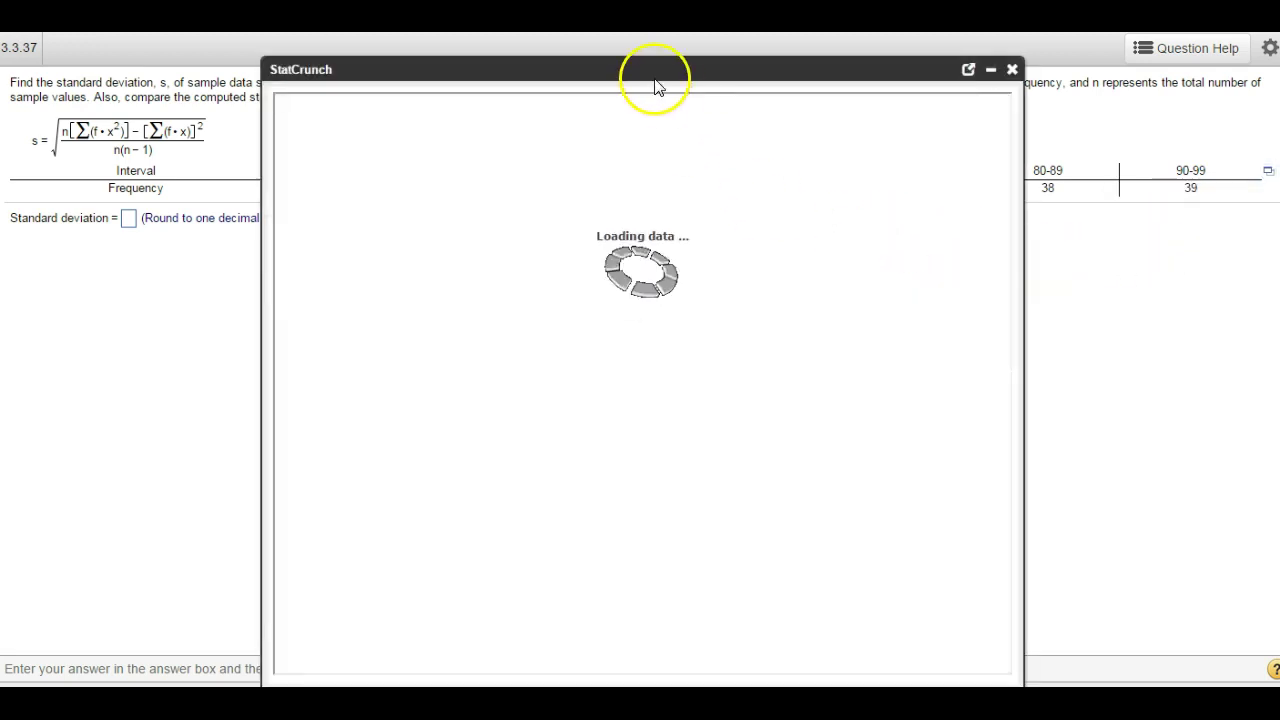
drag(663, 72, 805, 50)
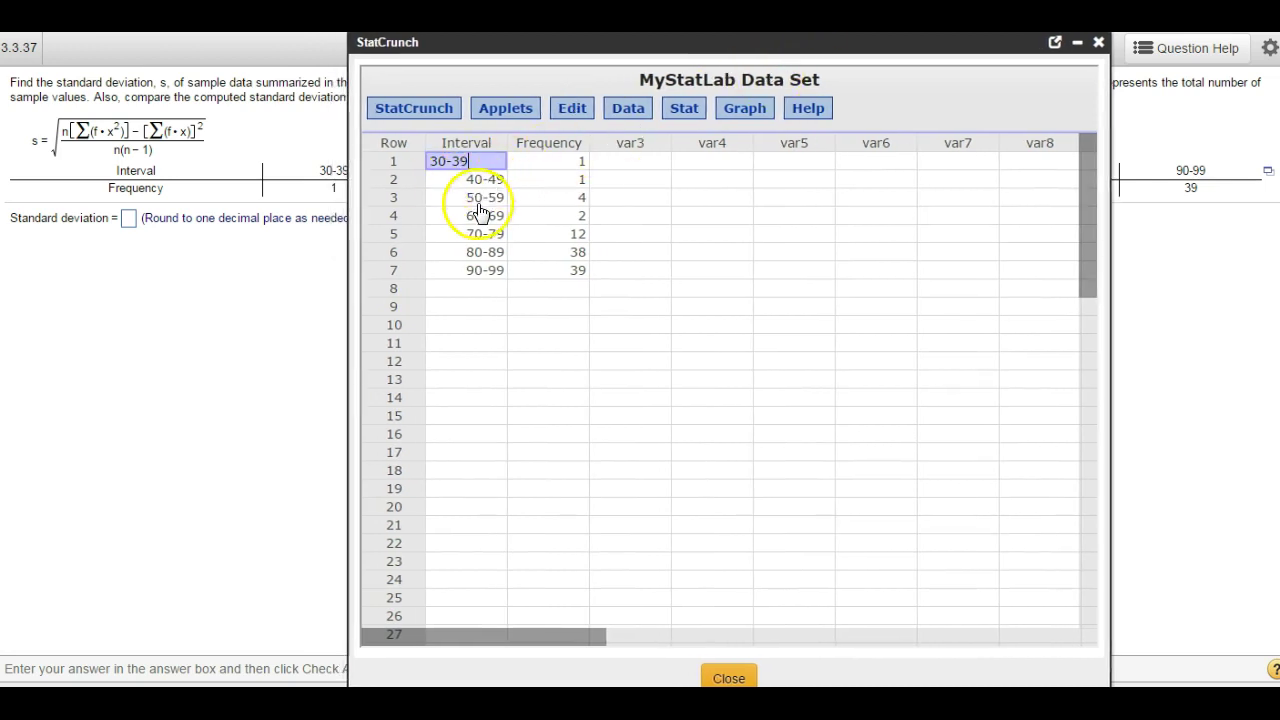
click(454, 165)
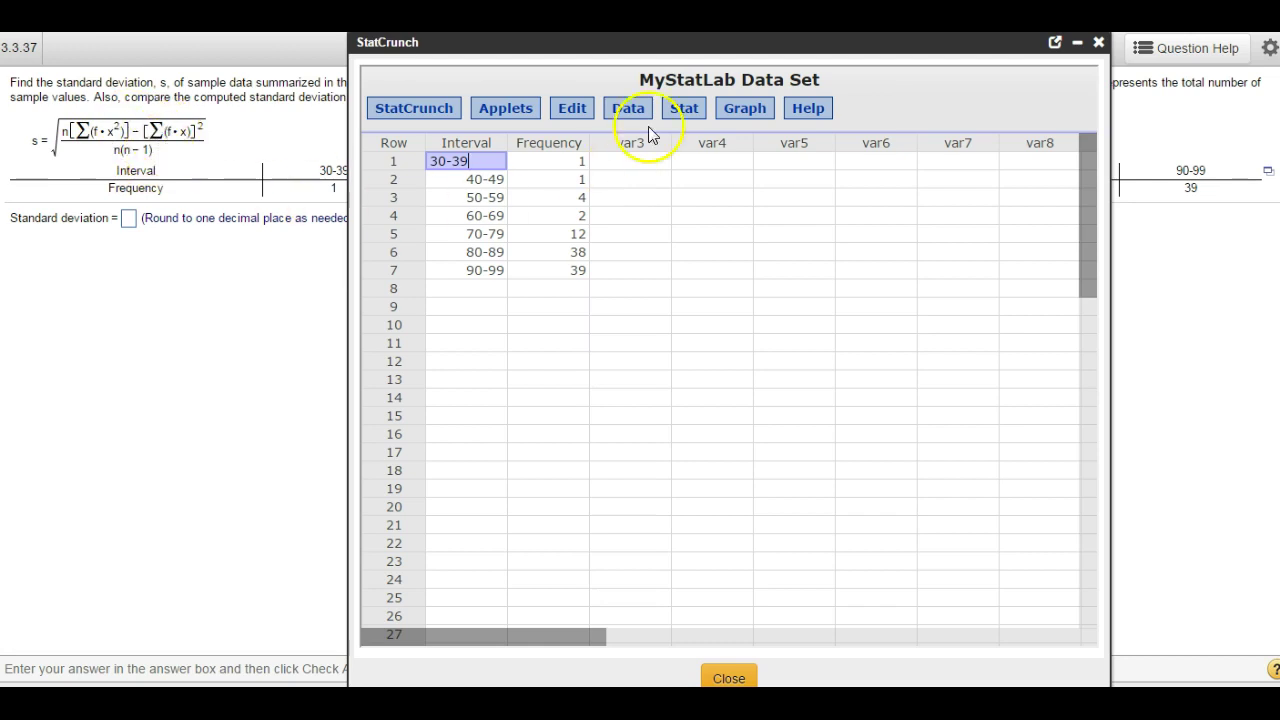
drag(718, 50, 857, 70)
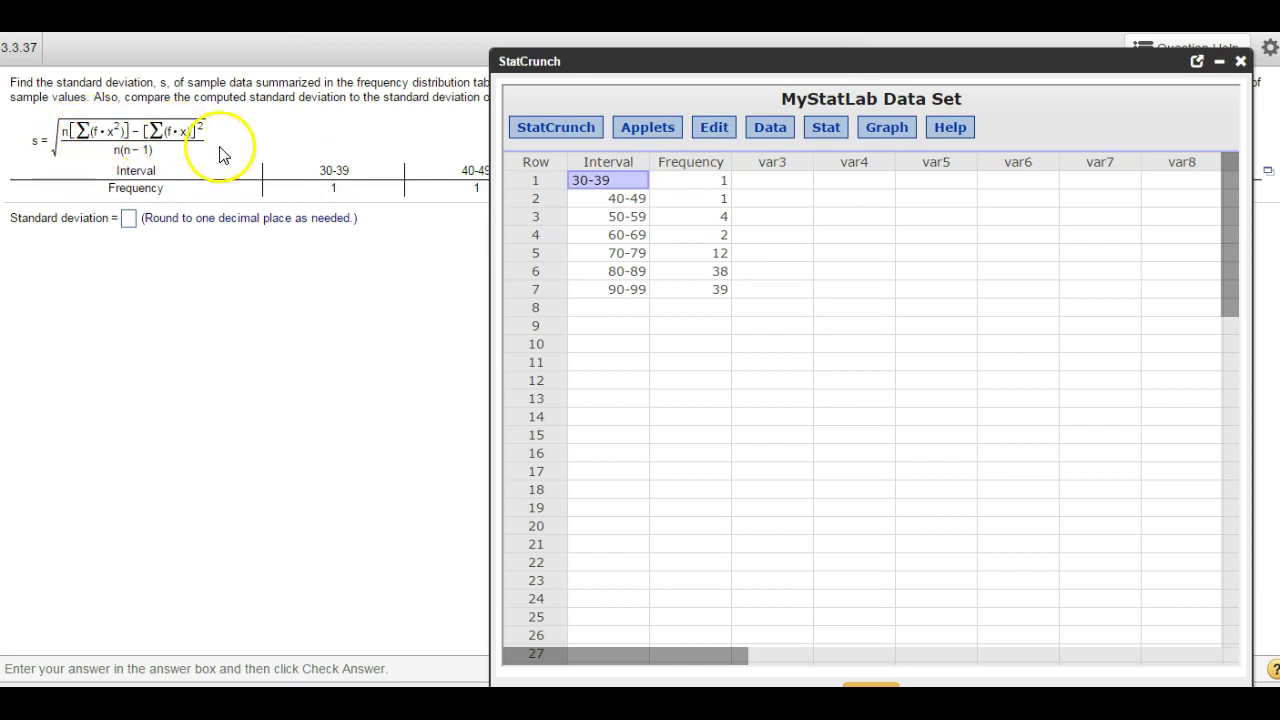
Calculate the first class midpoint as (30+39)/2 in Calculator and enter 34.5 in row 1 of the var3 column in StatCrunch.
click(767, 180)
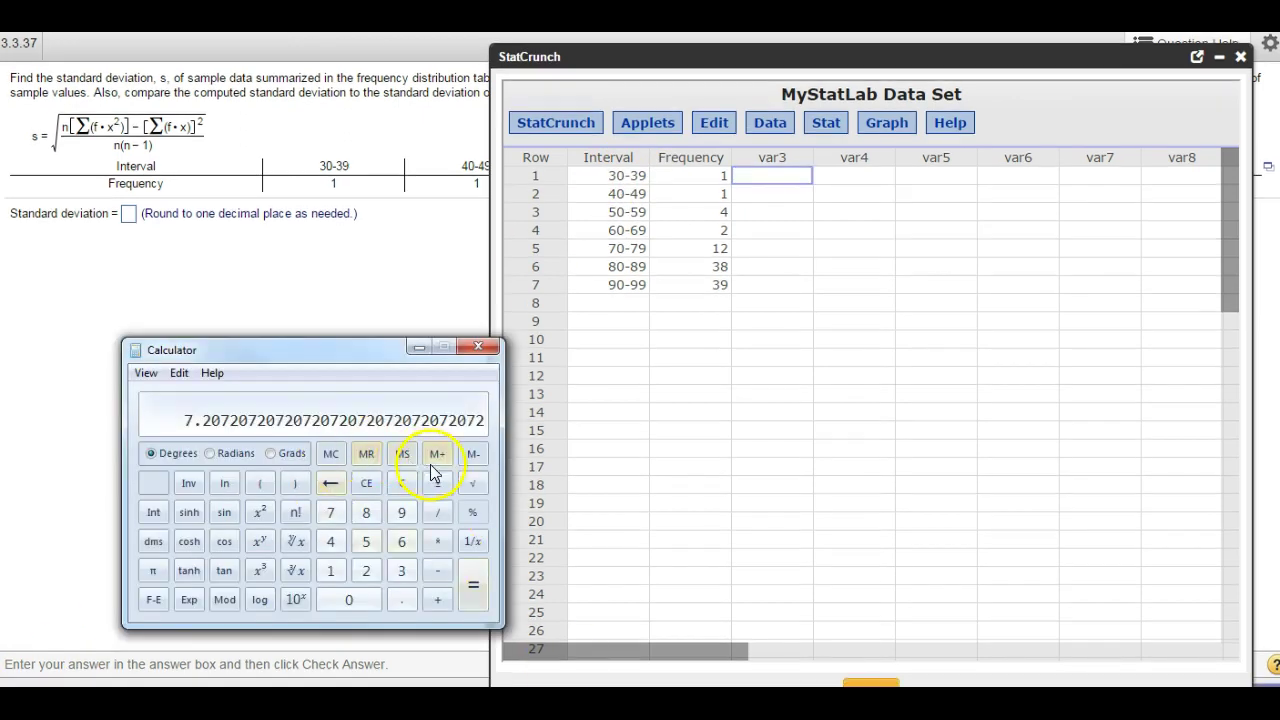
click(404, 483)
text(30+39)
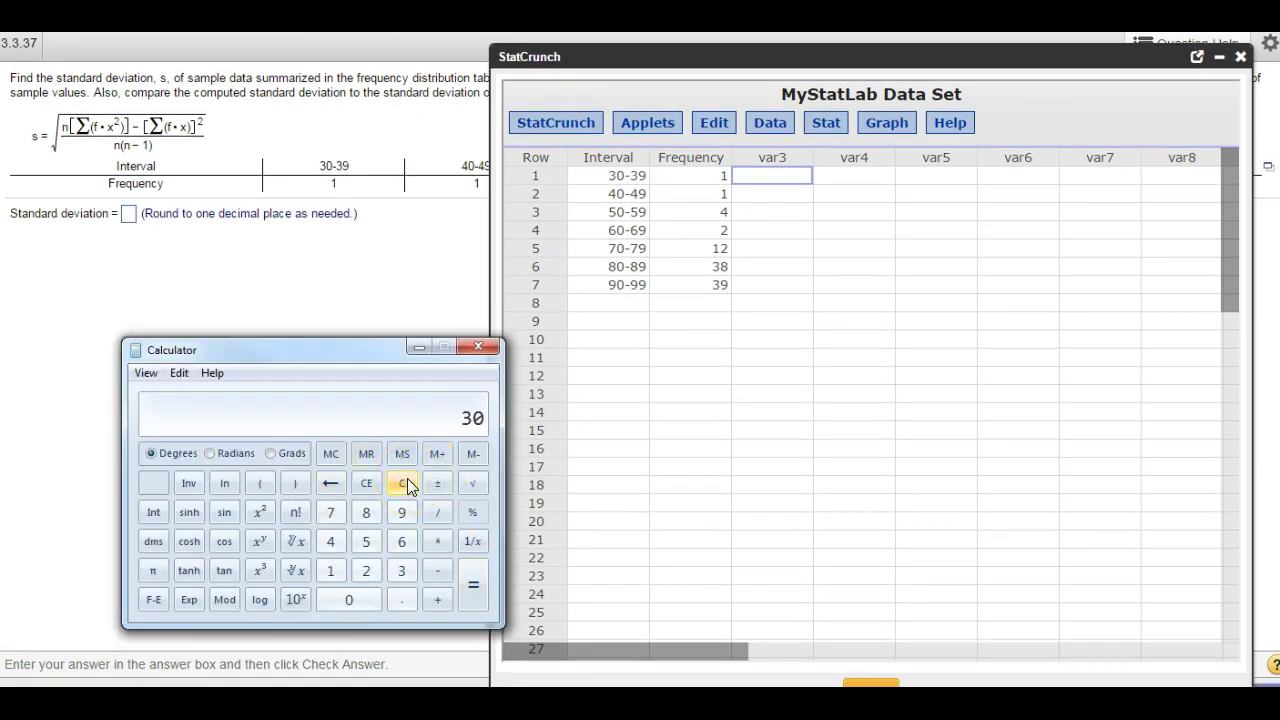
key(Return)
text(/2)
key(Return)
click(782, 170)
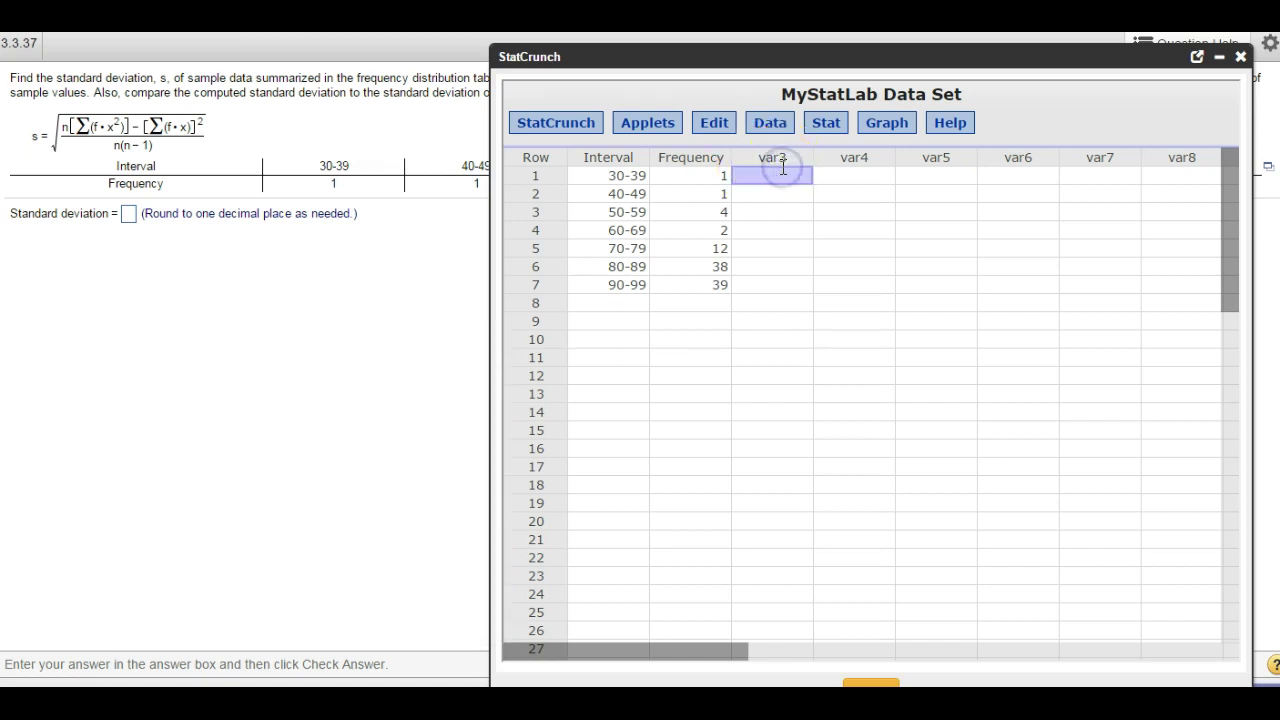
text(34.5)
key(Return)
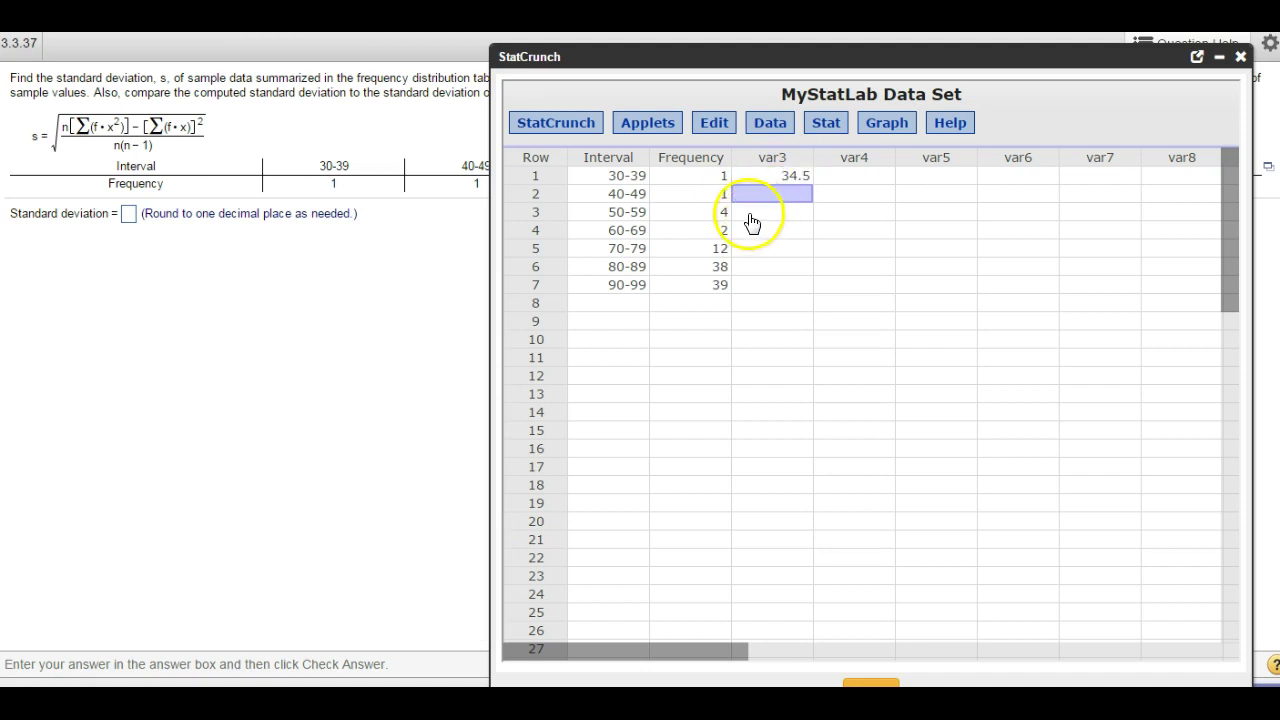
Fill rows 2 to 7 of var3 with the class midpoints 44.5, 54.5, 64.5, 74.5, 84.5 and 94.5.
click(772, 193)
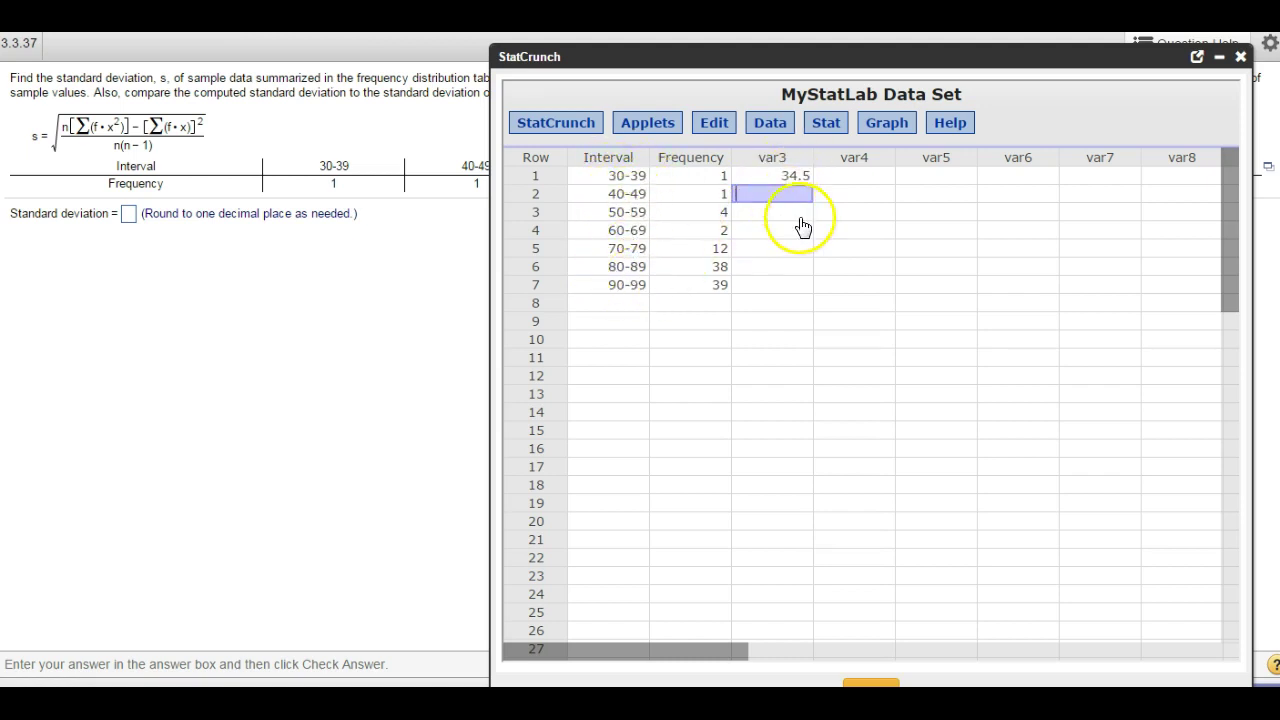
key(Return)
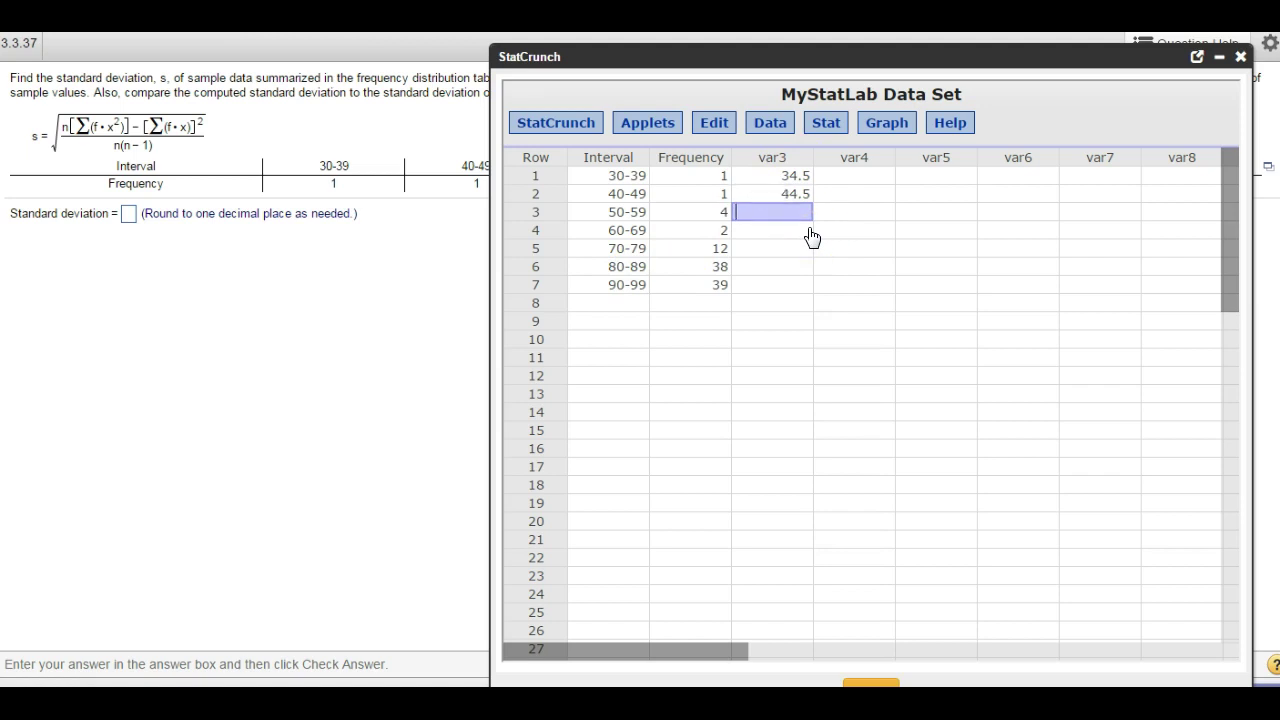
key(Return)
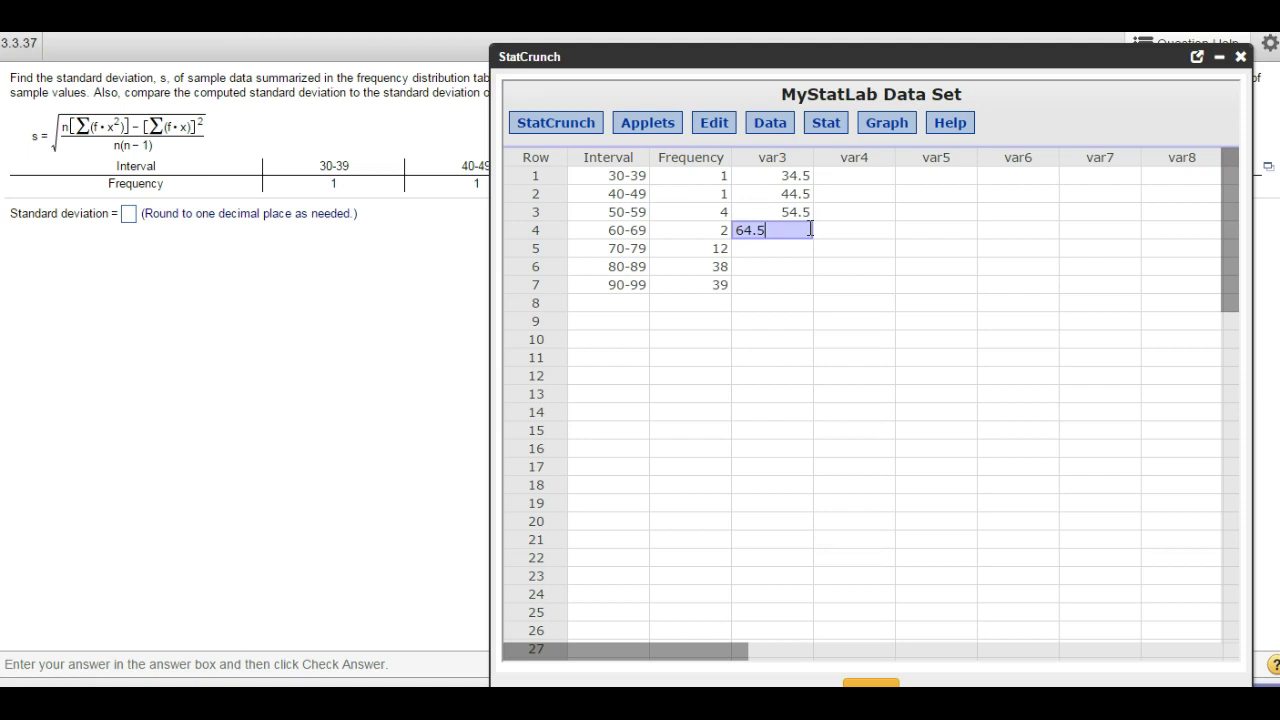
key(Return)
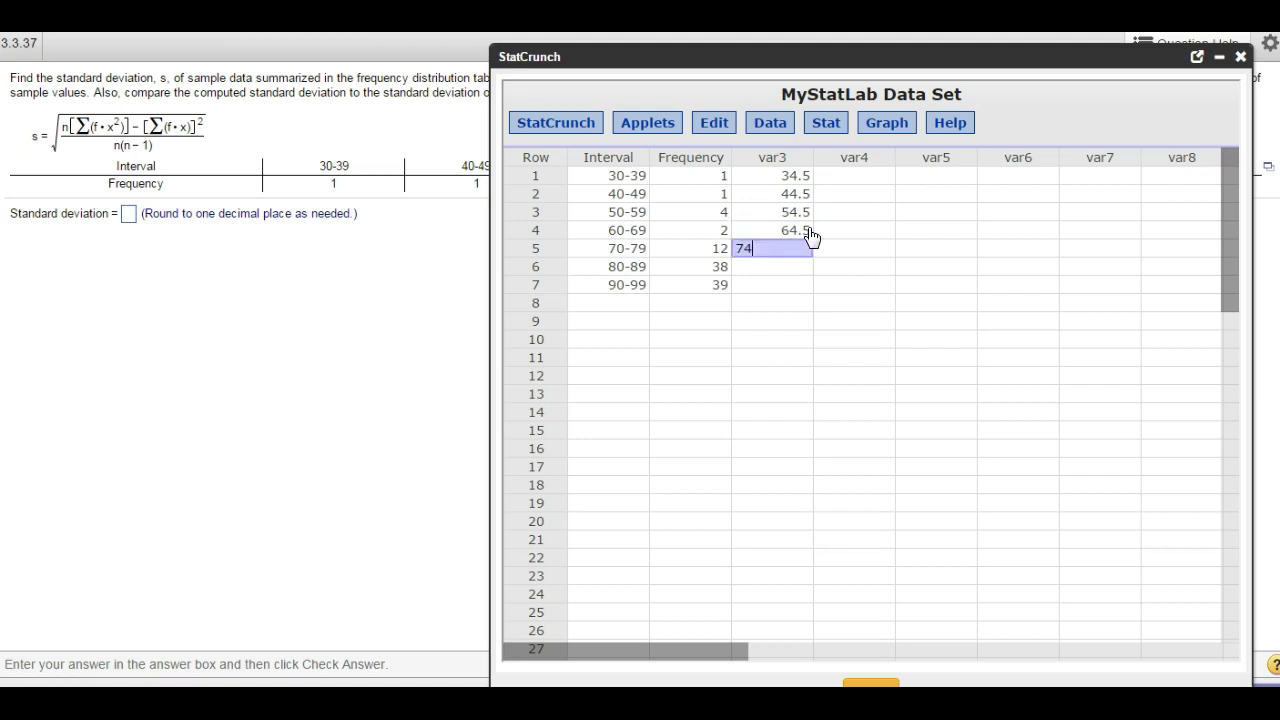
key(Return)
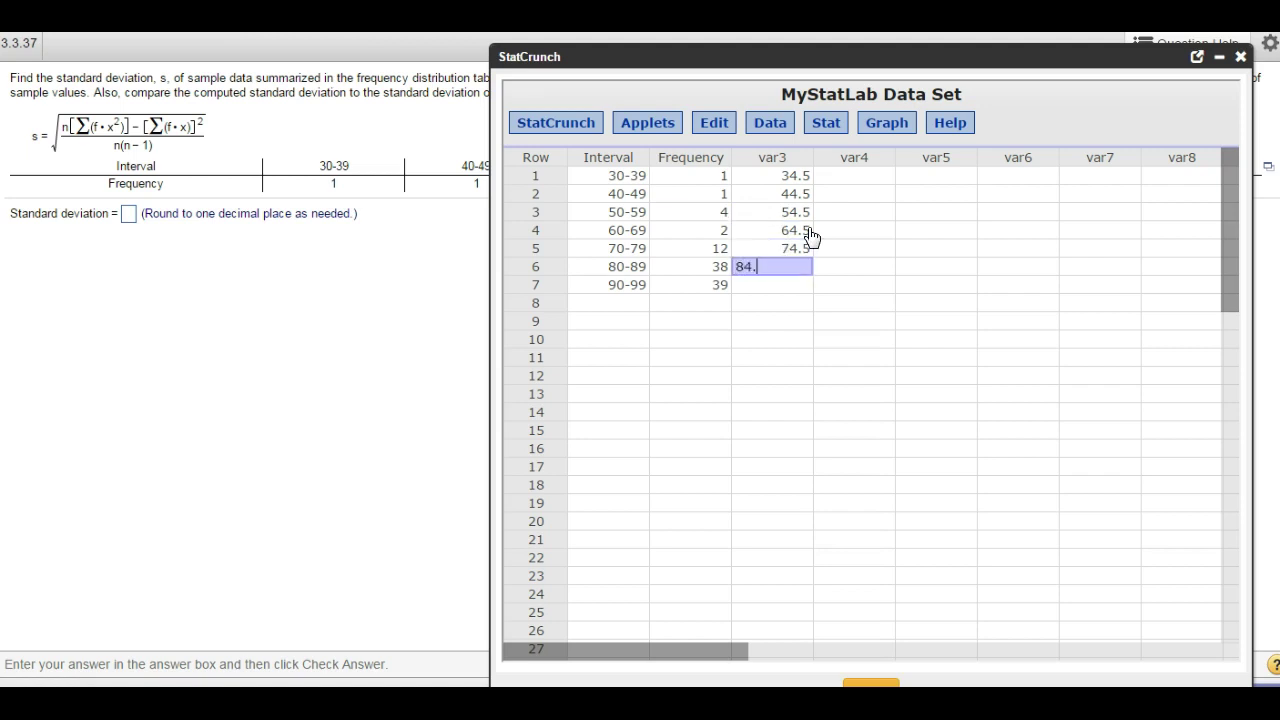
key(Return)
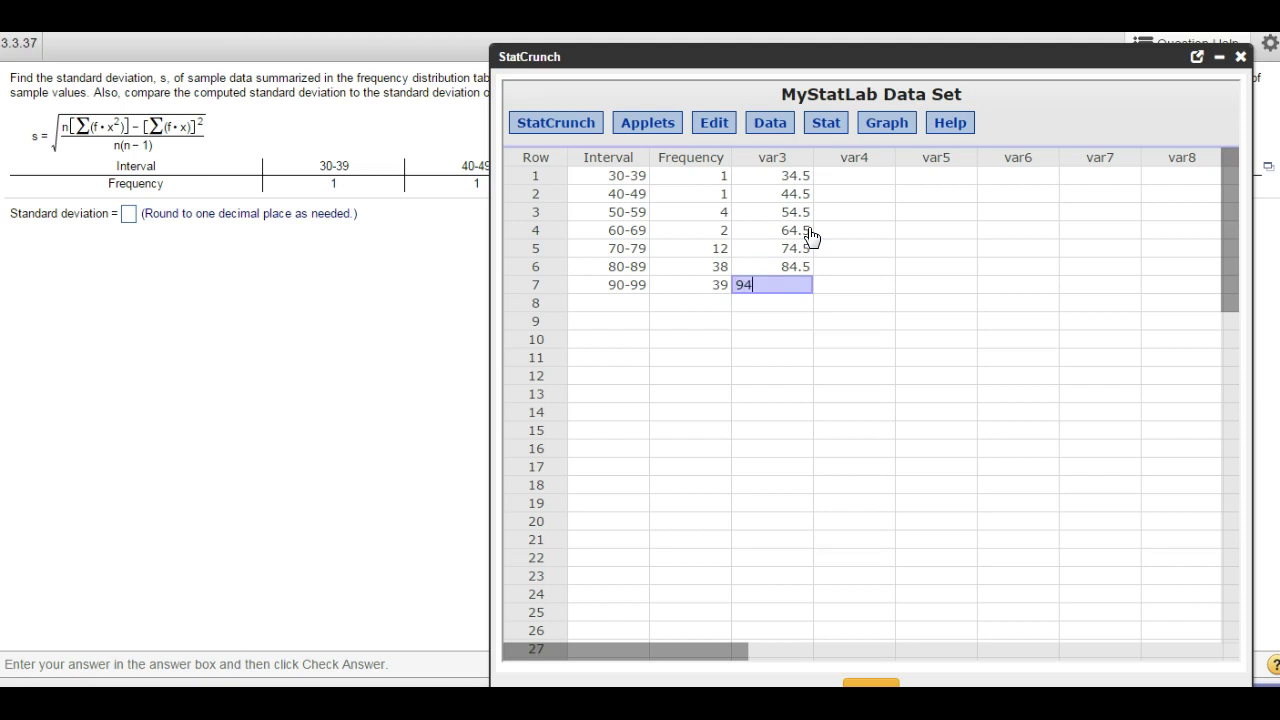
key(Return)
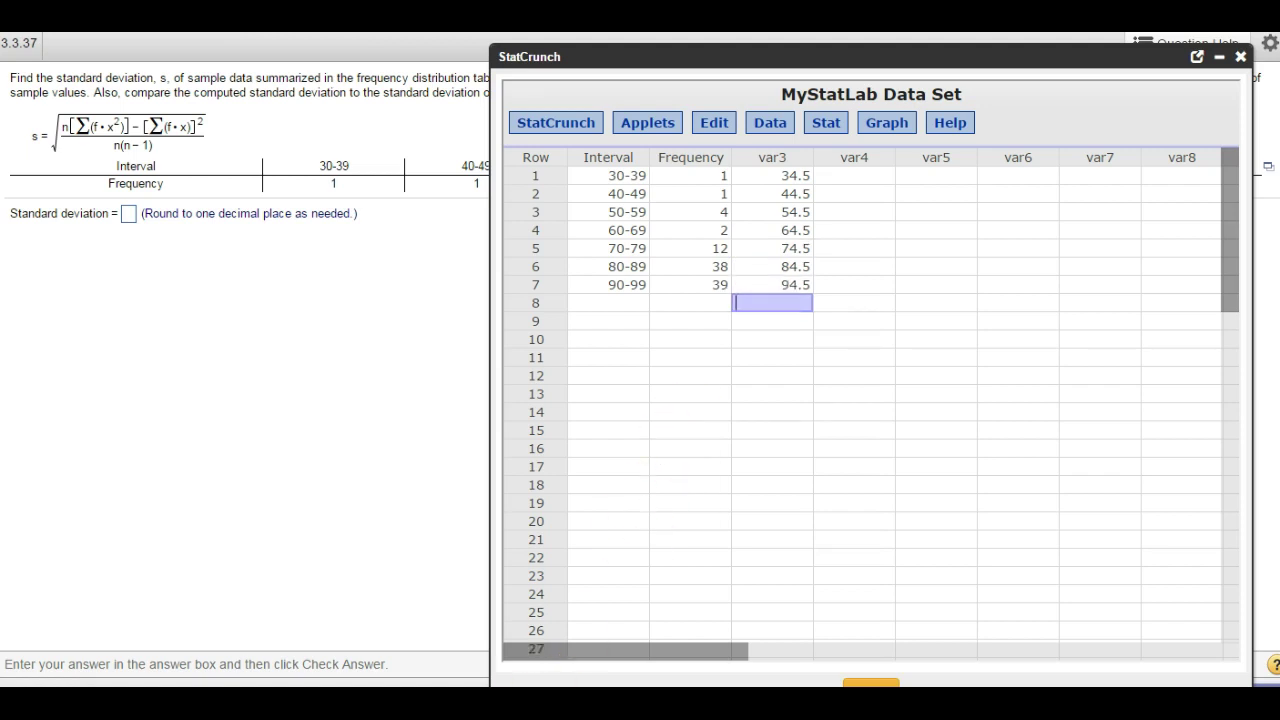
Check the midpoint of the 90-99 class in Calculator as (90+99)/2, then return to the StatCrunch data table.
key(alt+Tab)
click(441, 551)
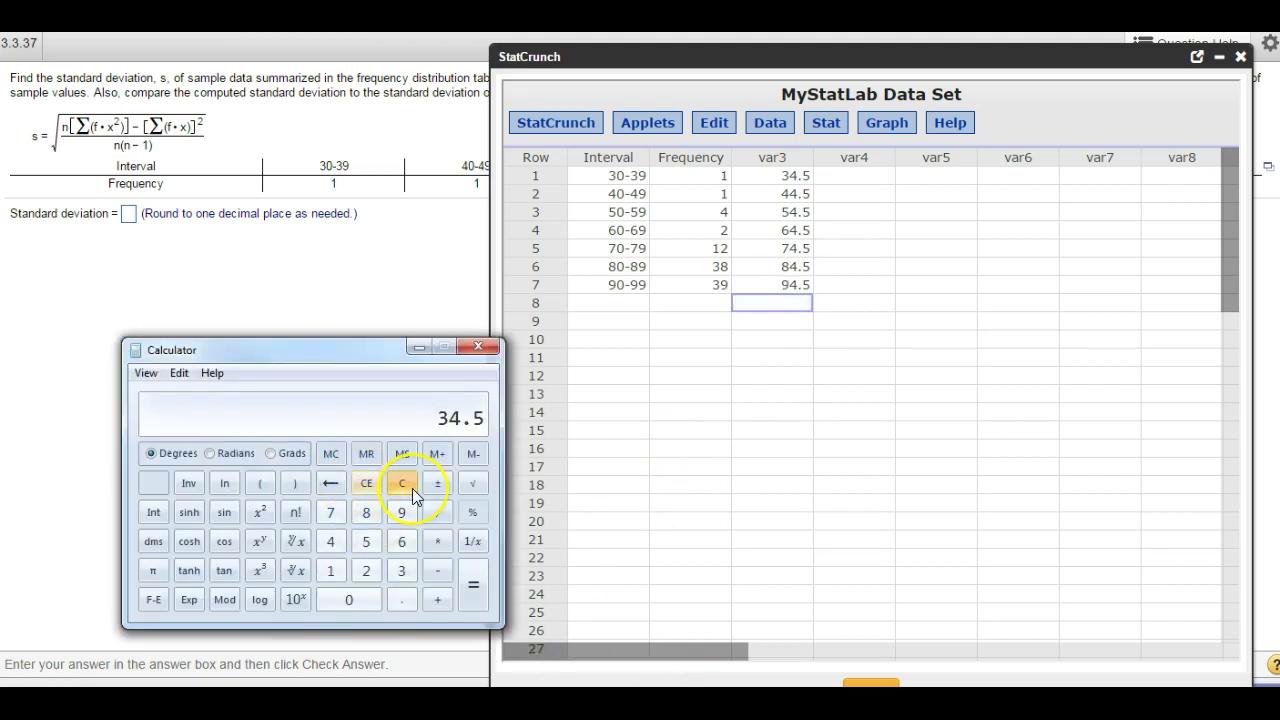
text(90+99)
key(Return)
text(/2)
key(Return)
click(740, 394)
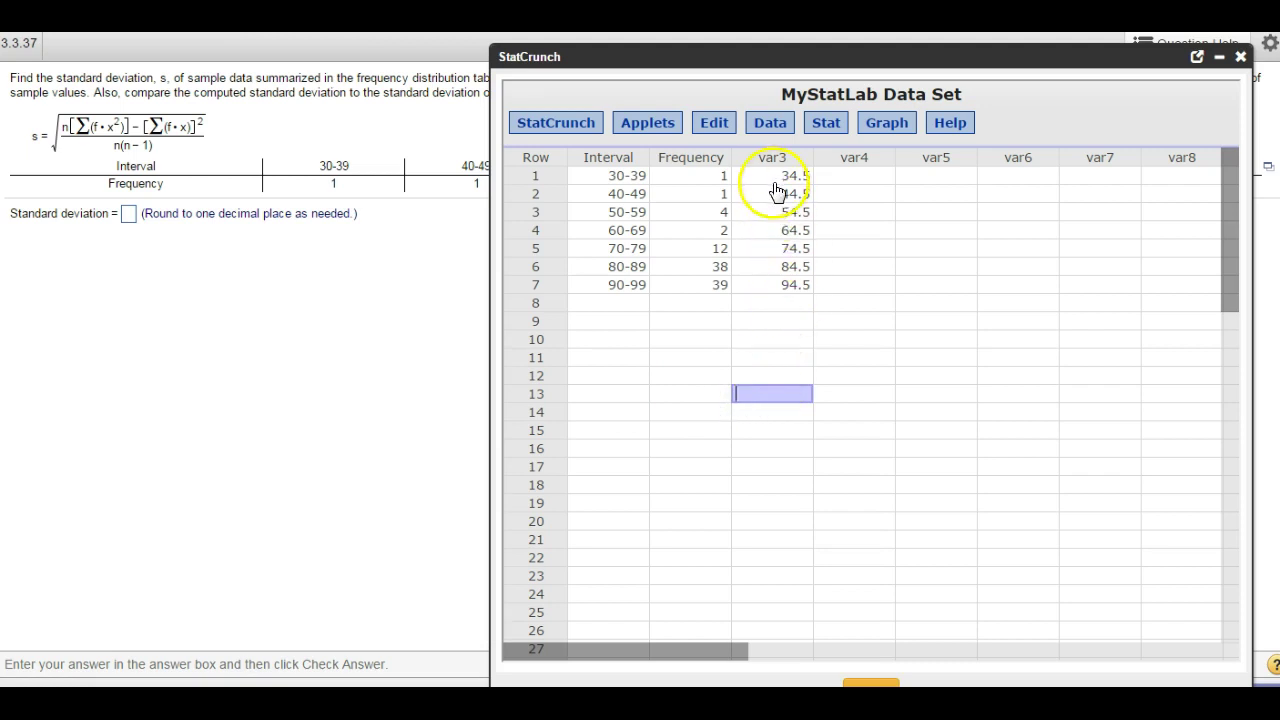
Rename the var3 midpoint column as x.
click(760, 158)
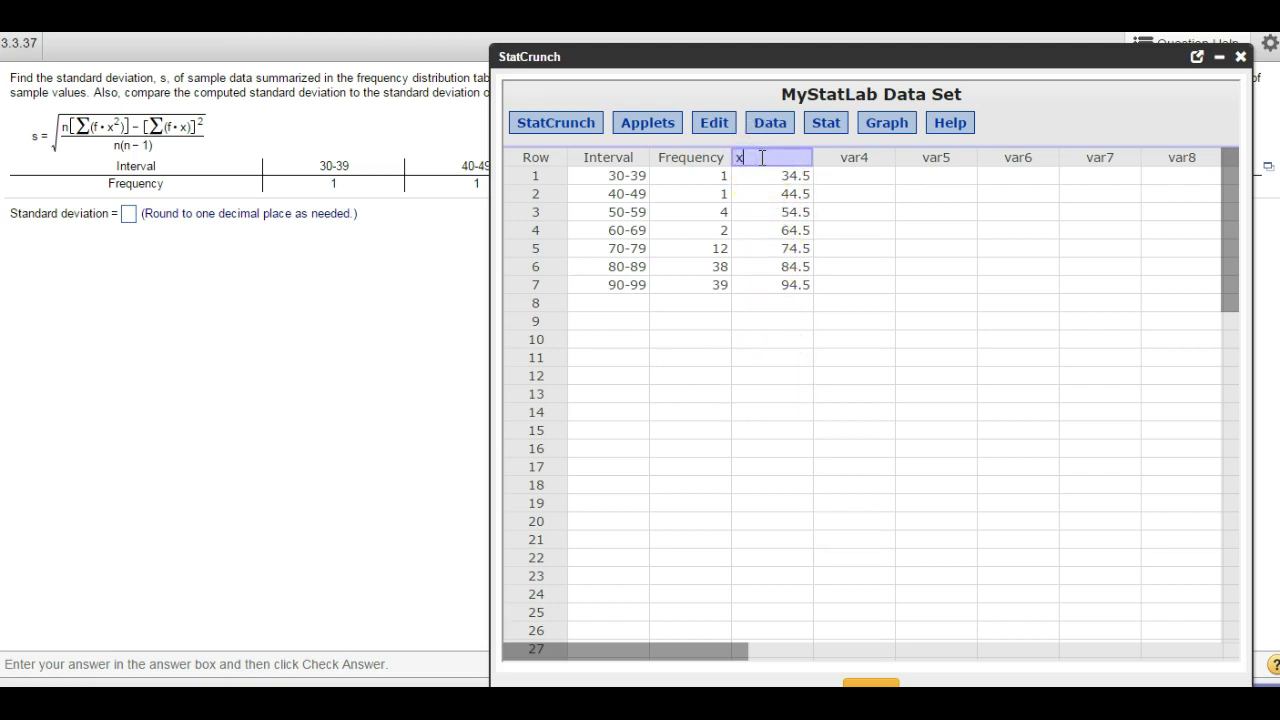
text(x)
click(780, 302)
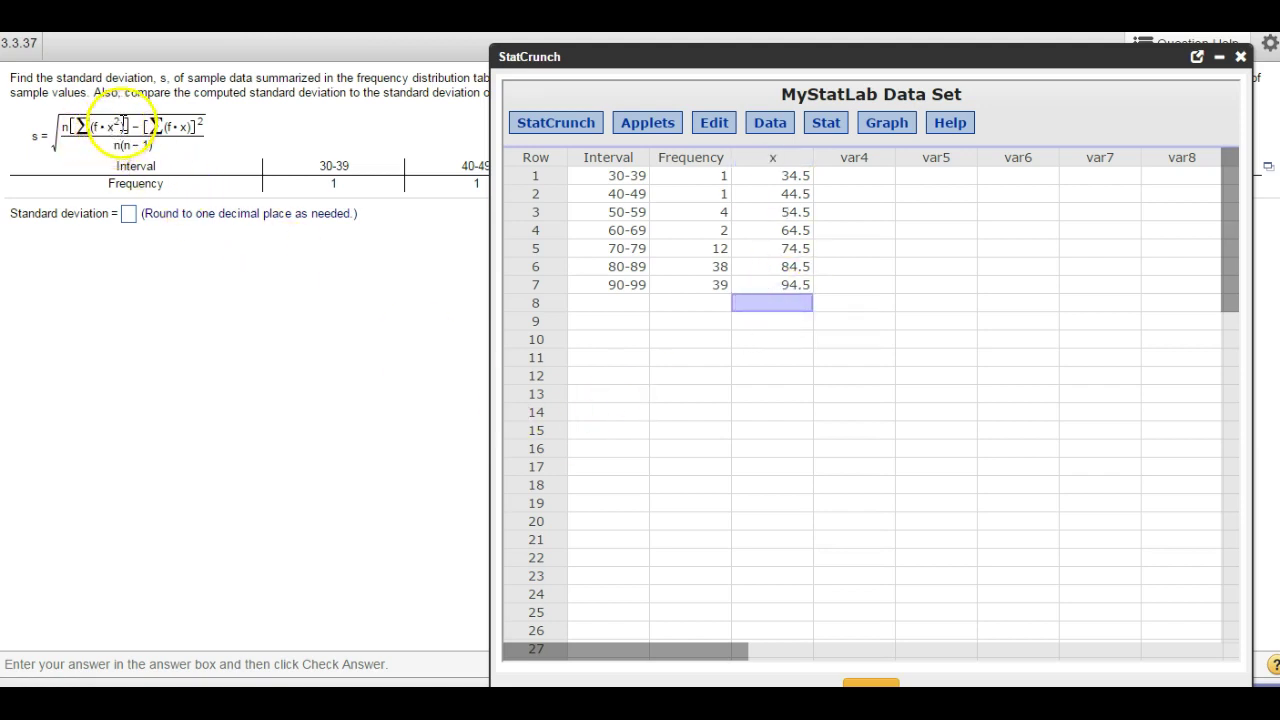
Build a Compute Expression formula that squares the midpoint column, x^2.
click(861, 176)
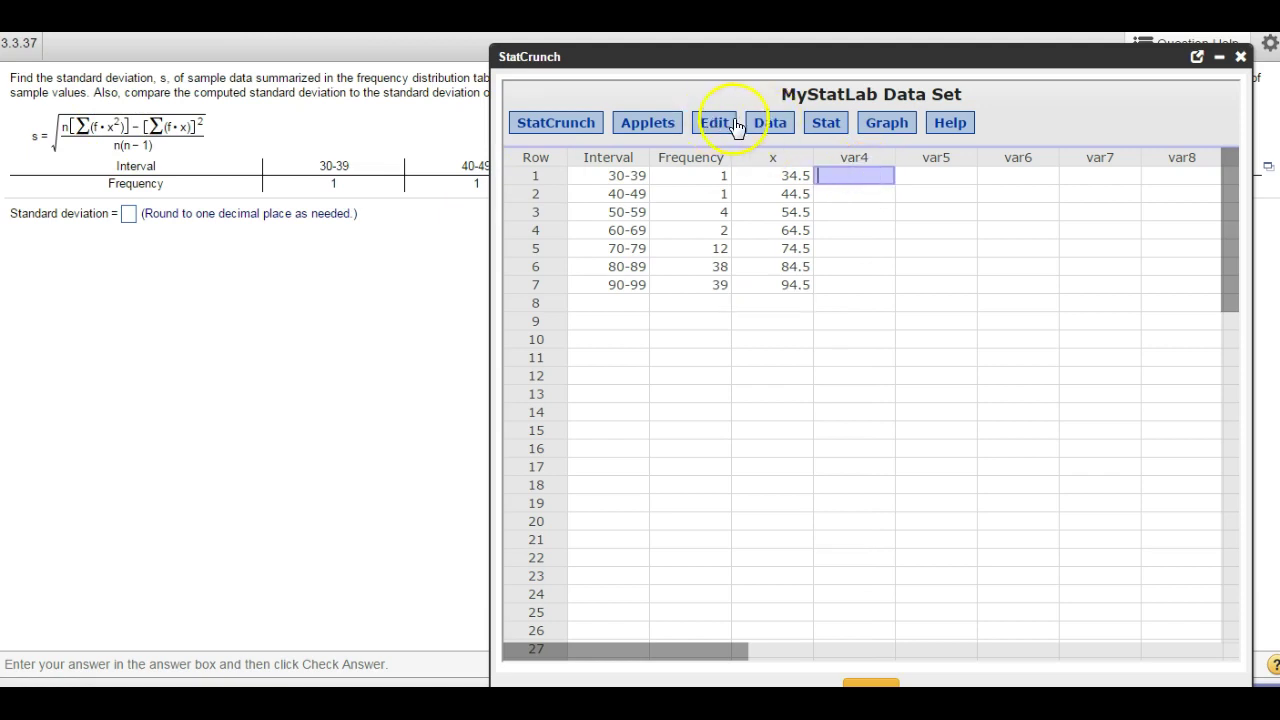
click(766, 130)
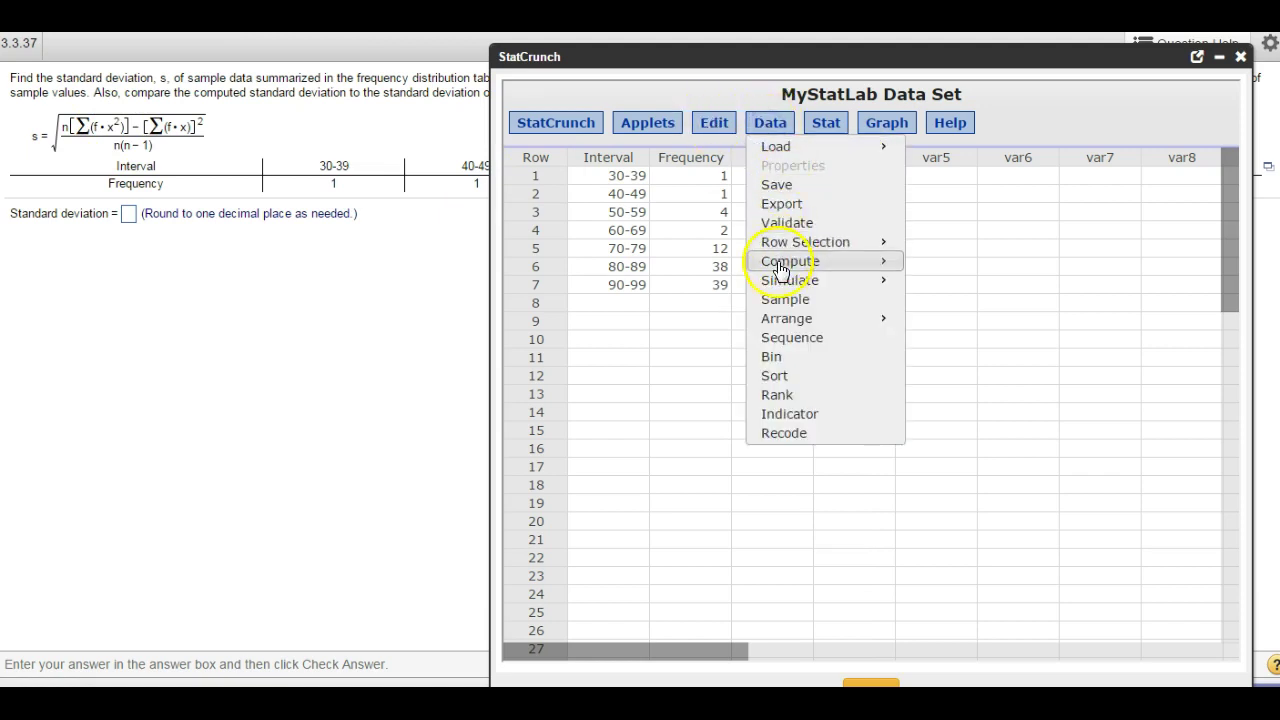
mouse_move(847, 272)
click(955, 263)
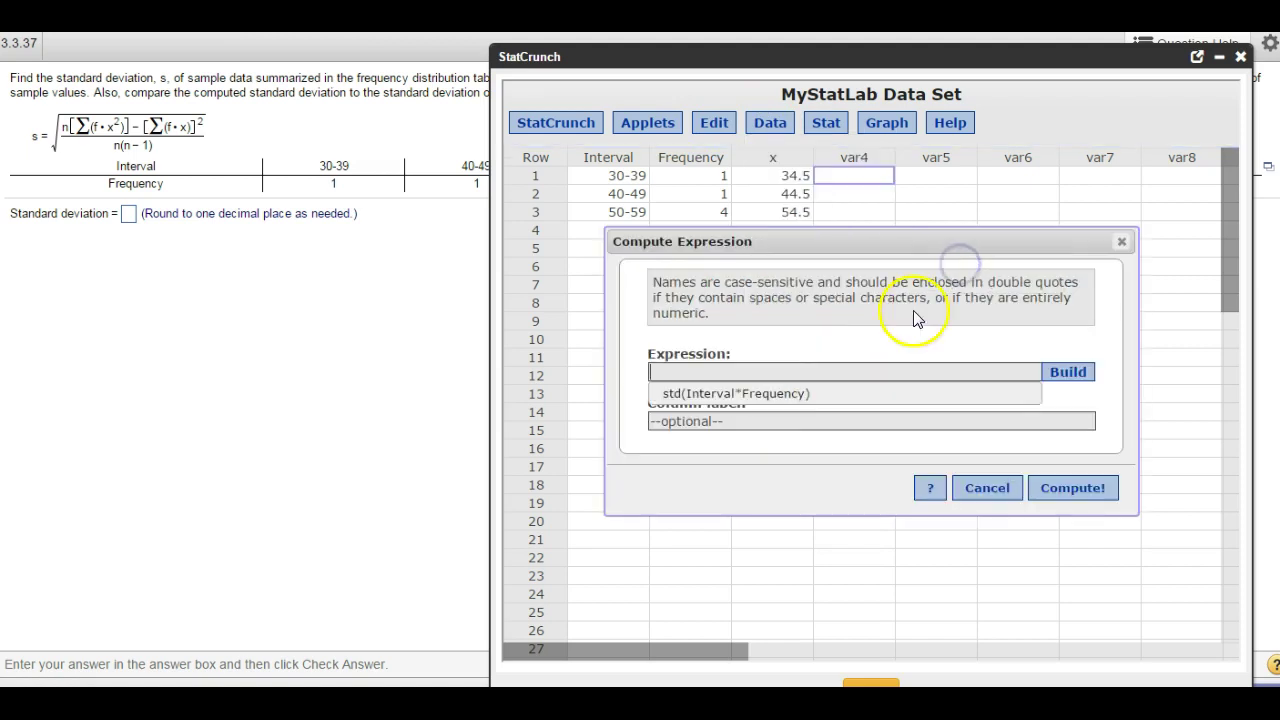
click(1062, 374)
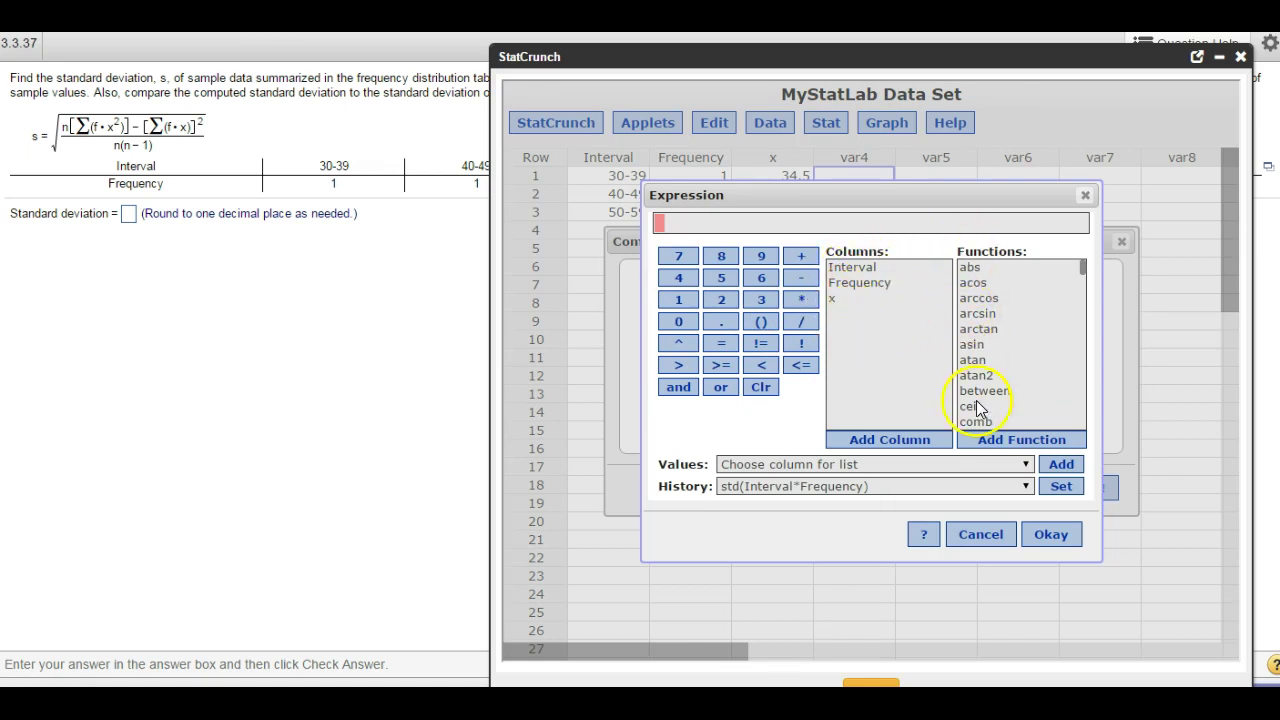
double_click(833, 299)
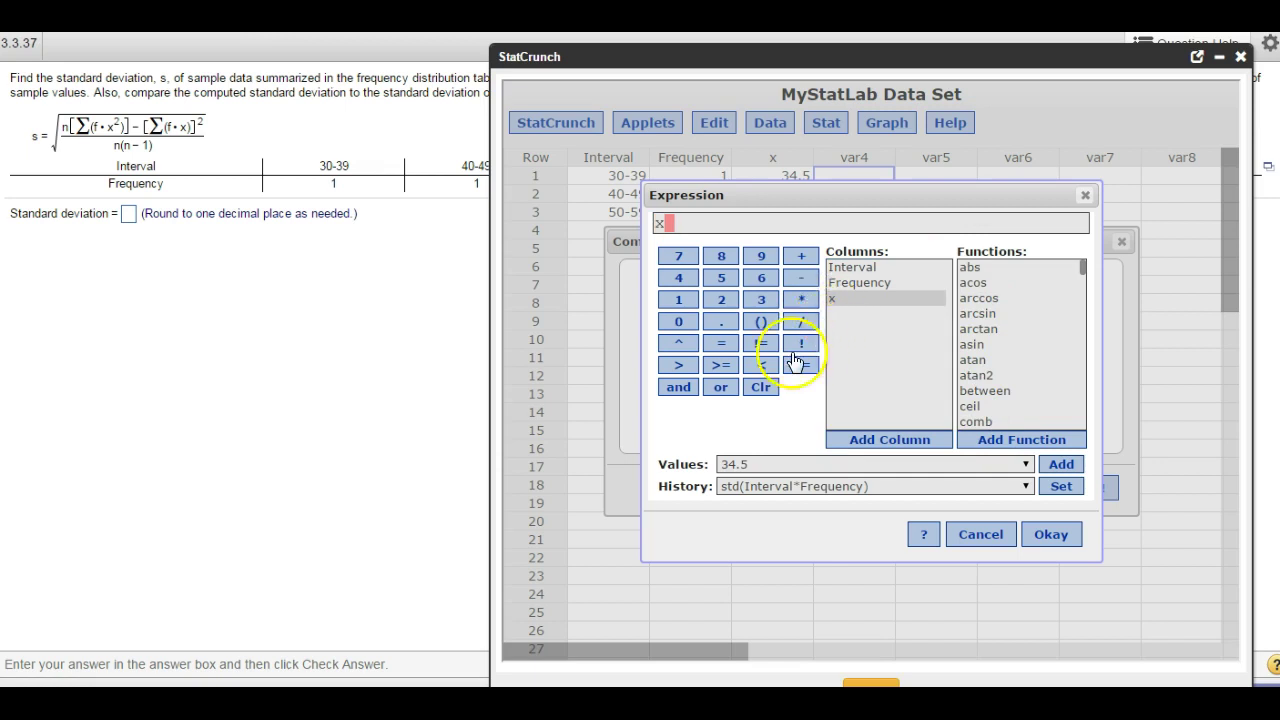
click(679, 343)
click(721, 299)
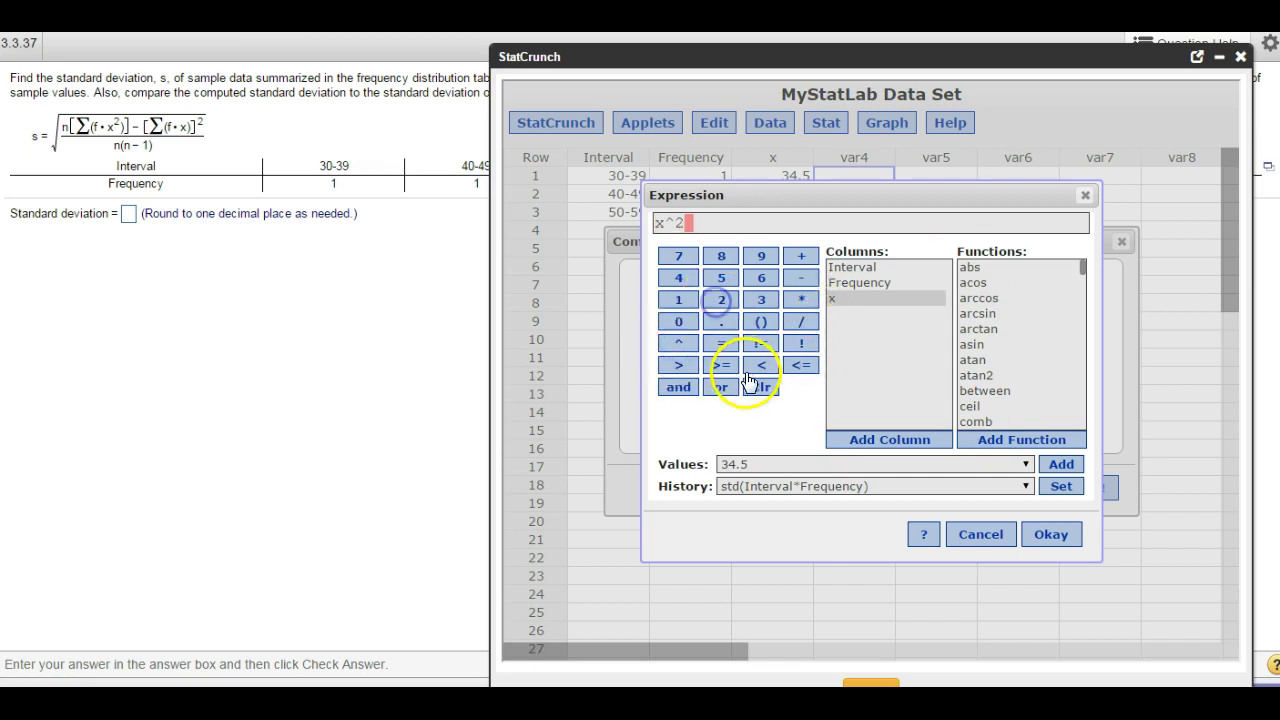
click(1043, 534)
Label the new column x^2 and compute it into the data table.
click(692, 420)
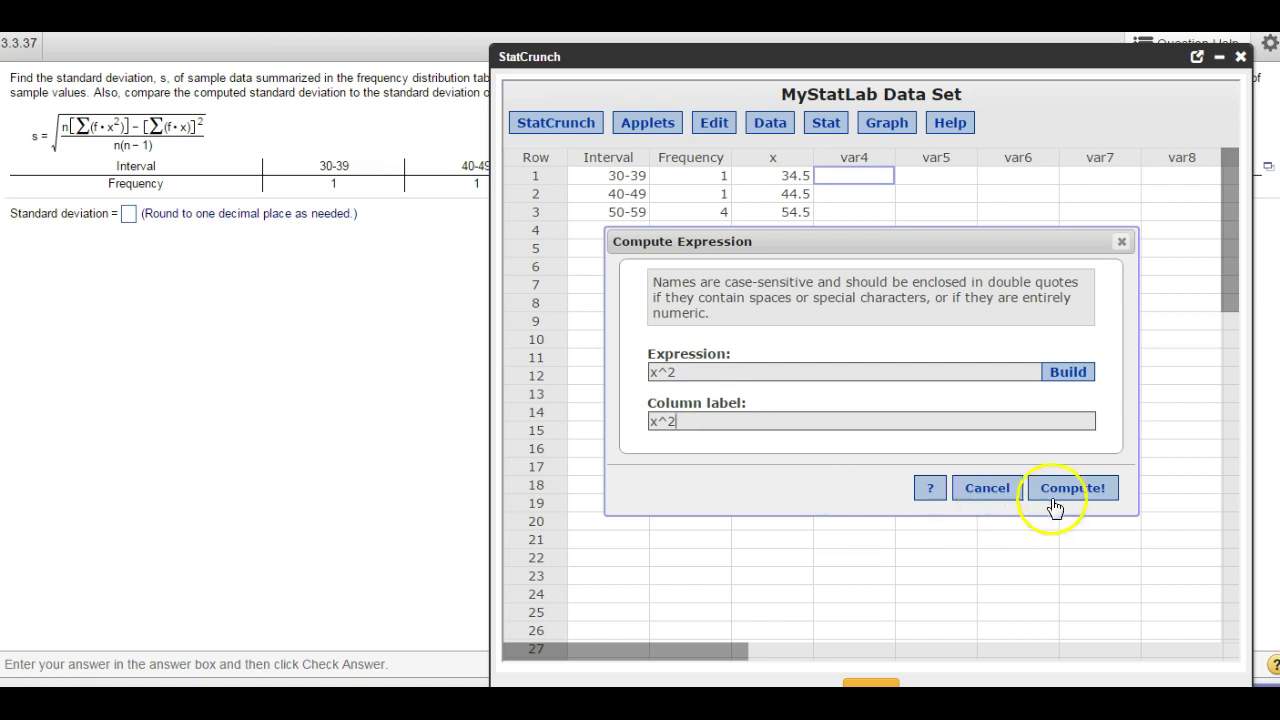
click(1090, 495)
click(1175, 209)
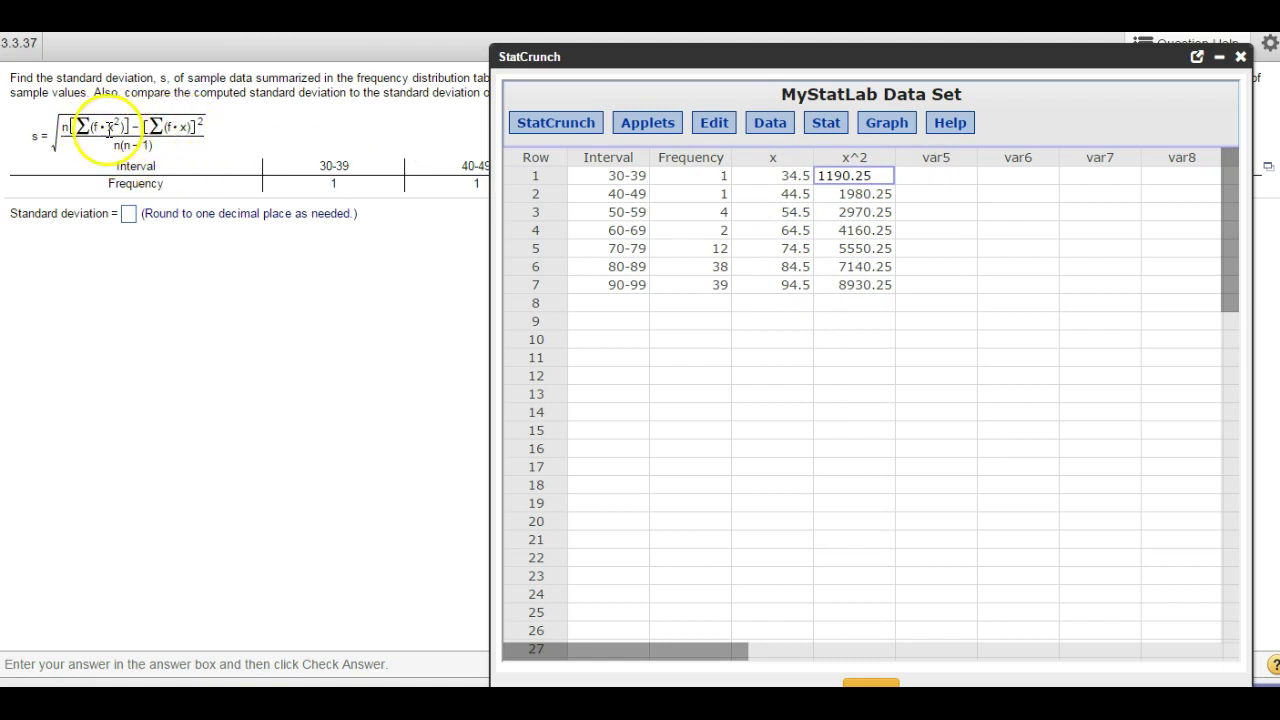
Start a new Compute Expression formula with the Frequency column and a multiplication sign, Frequency*.
click(924, 177)
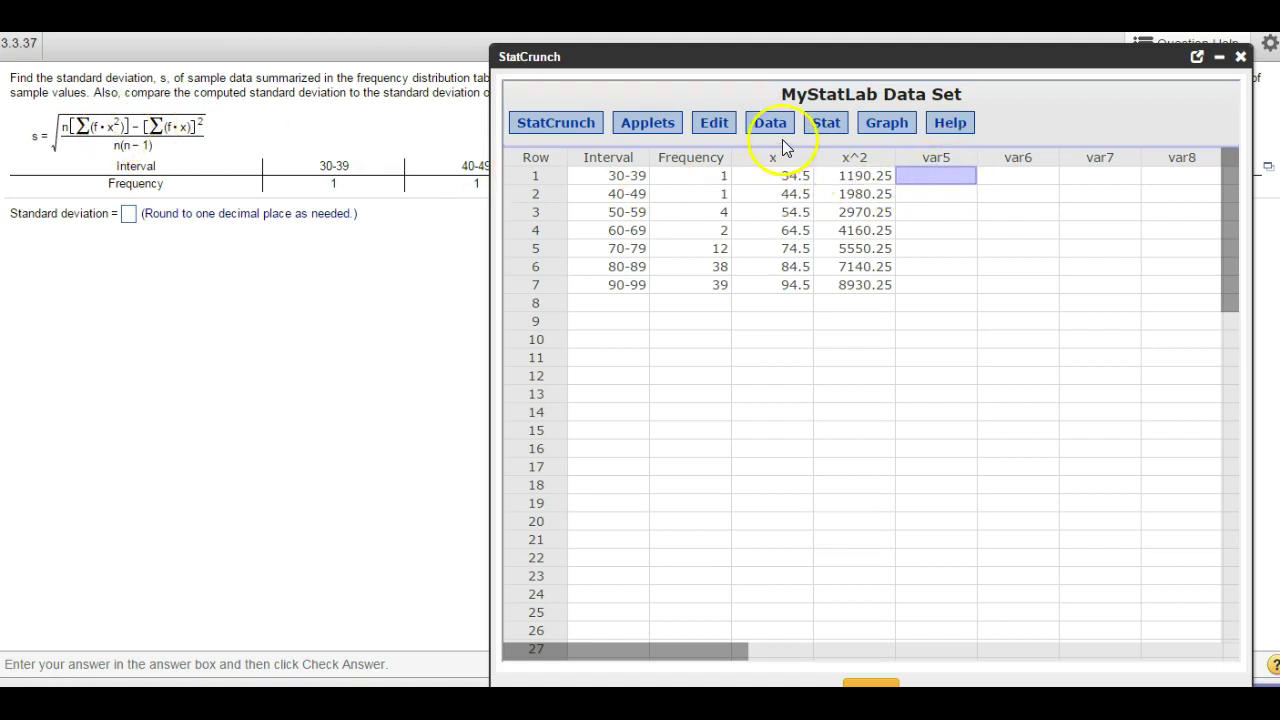
click(770, 124)
mouse_move(800, 268)
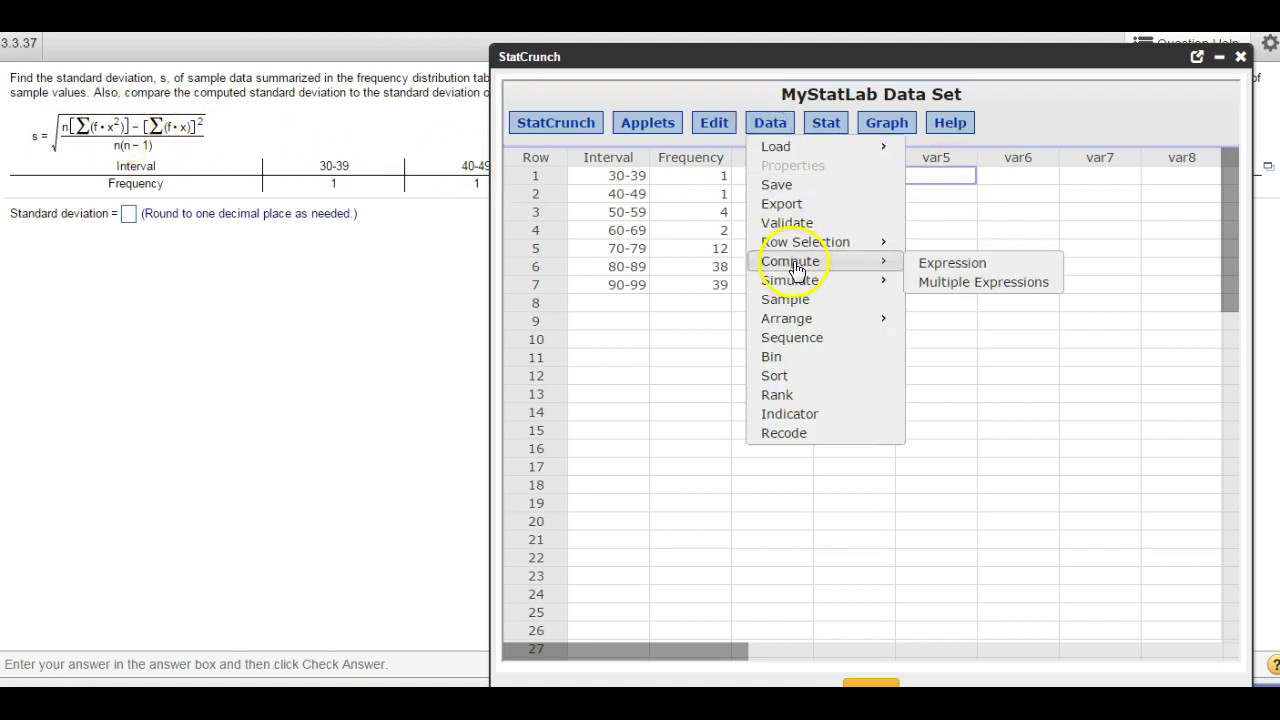
click(931, 263)
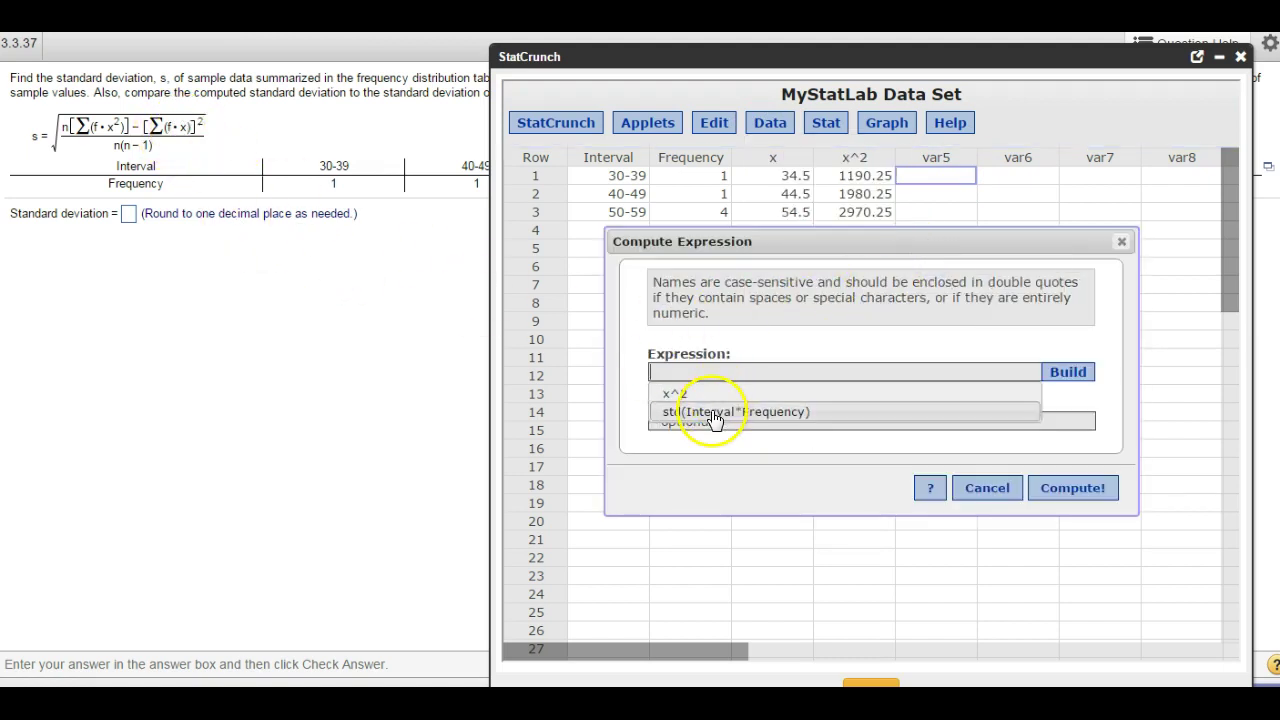
click(1066, 375)
click(800, 223)
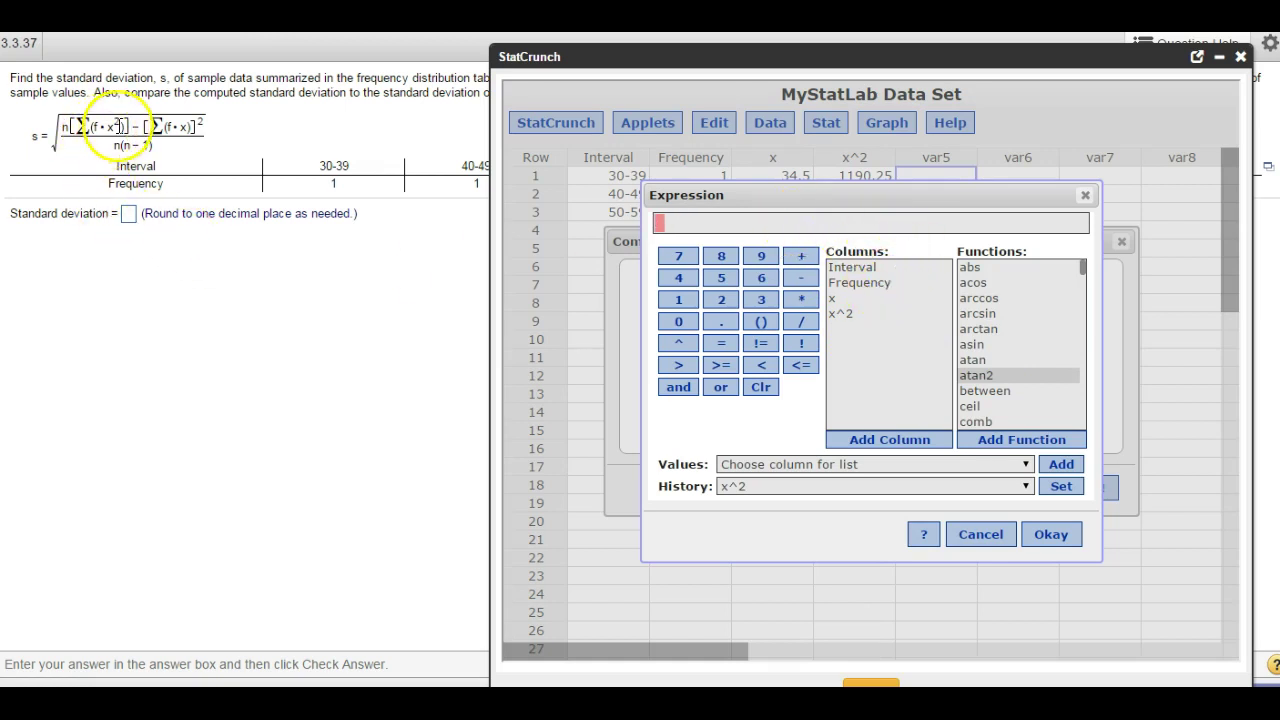
click(848, 284)
click(848, 282)
click(800, 300)
click(838, 300)
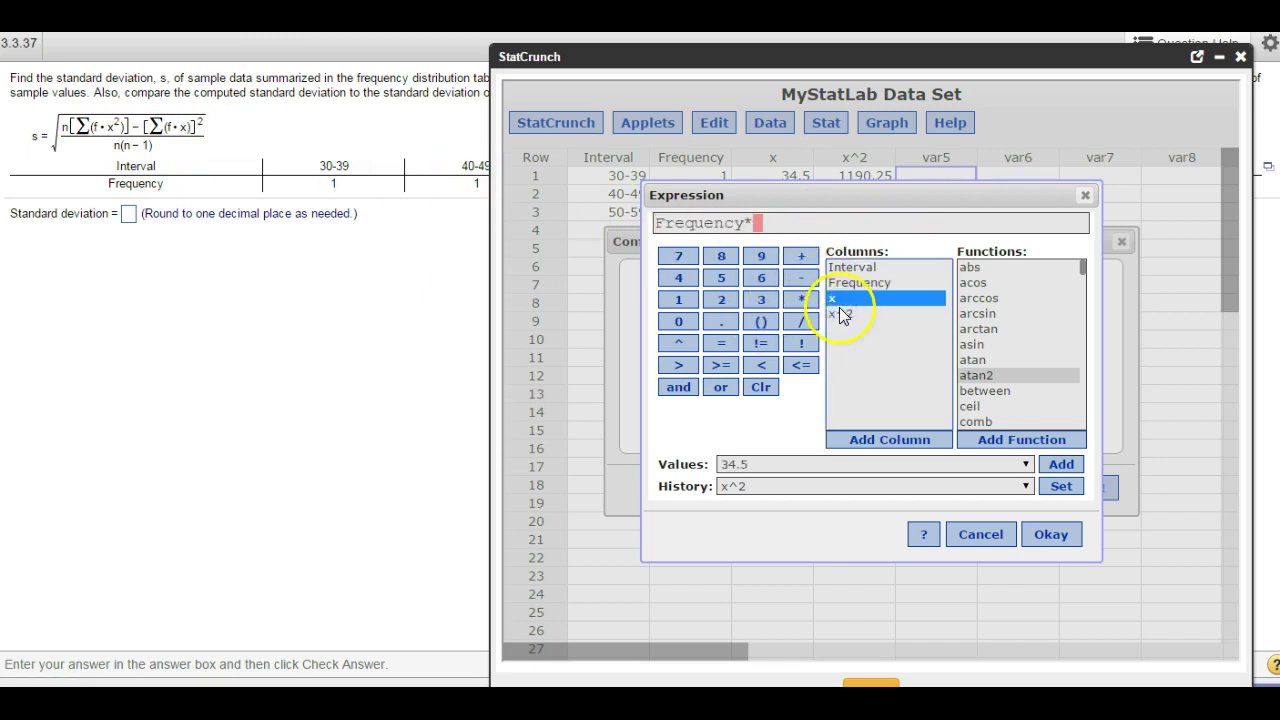
click(1076, 540)
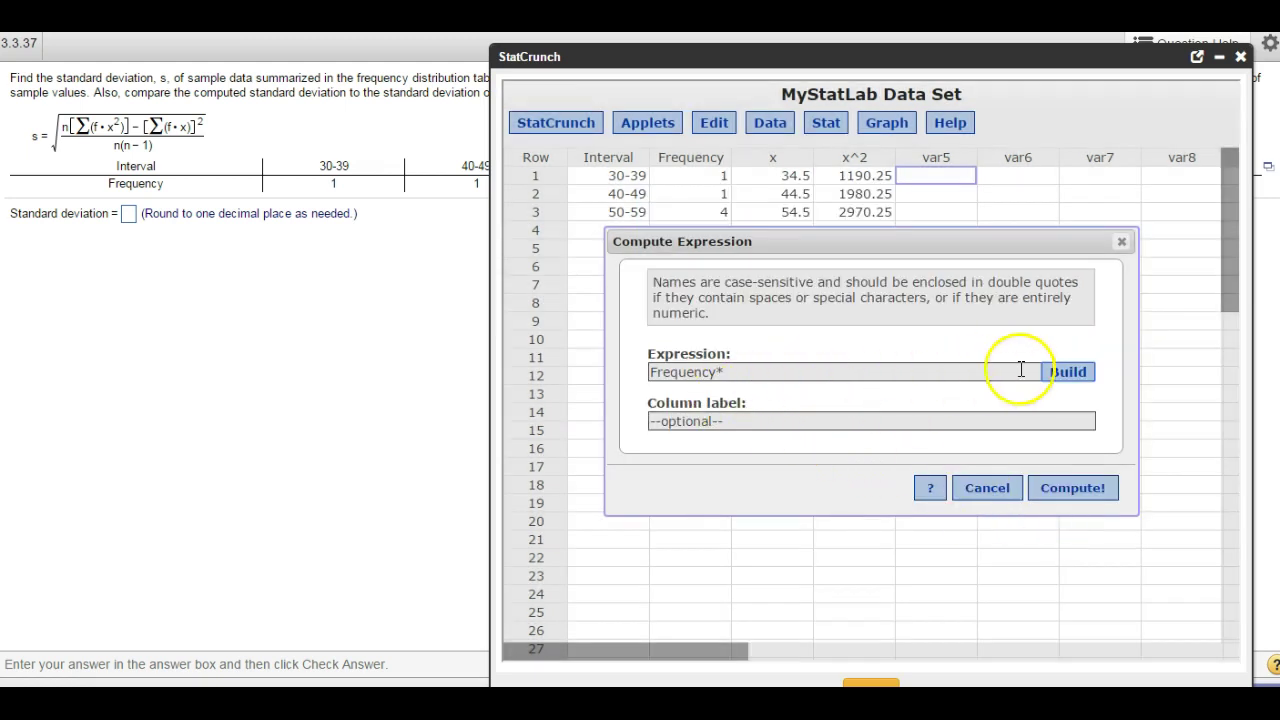
Complete the expression as Frequency*x, label the new column f*x and compute it into the data table.
click(1070, 372)
double_click(842, 300)
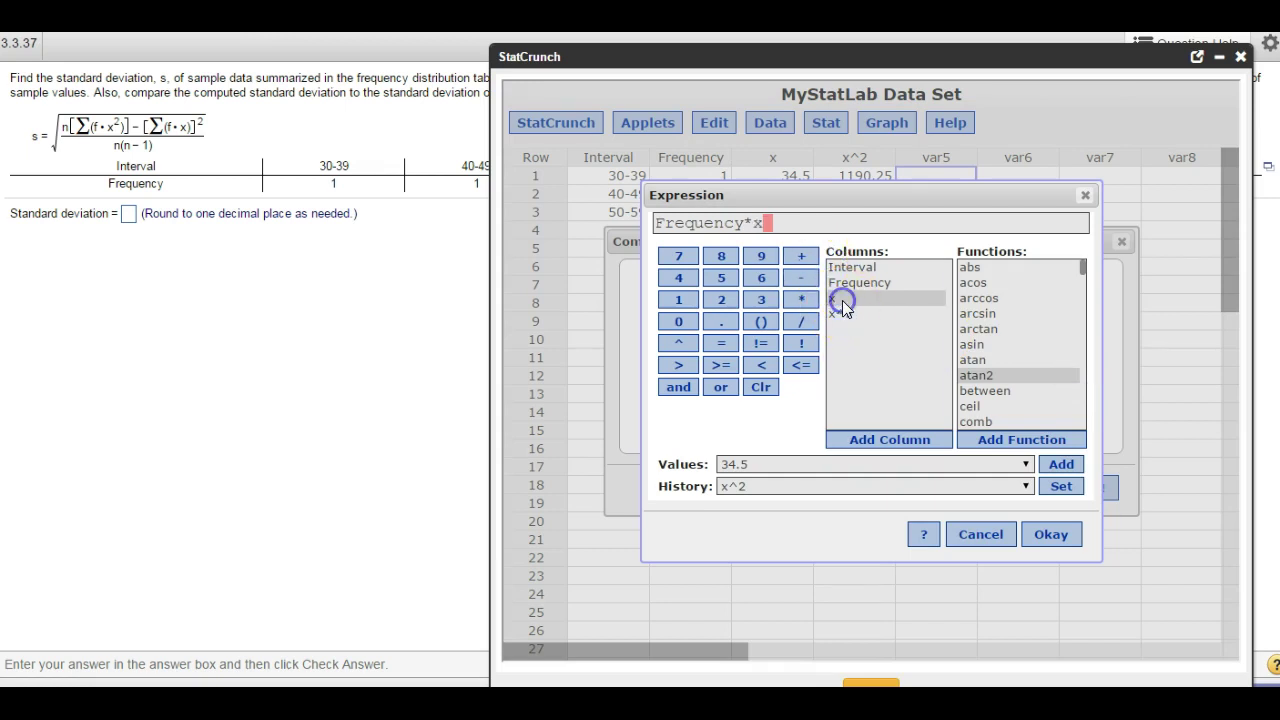
click(1046, 534)
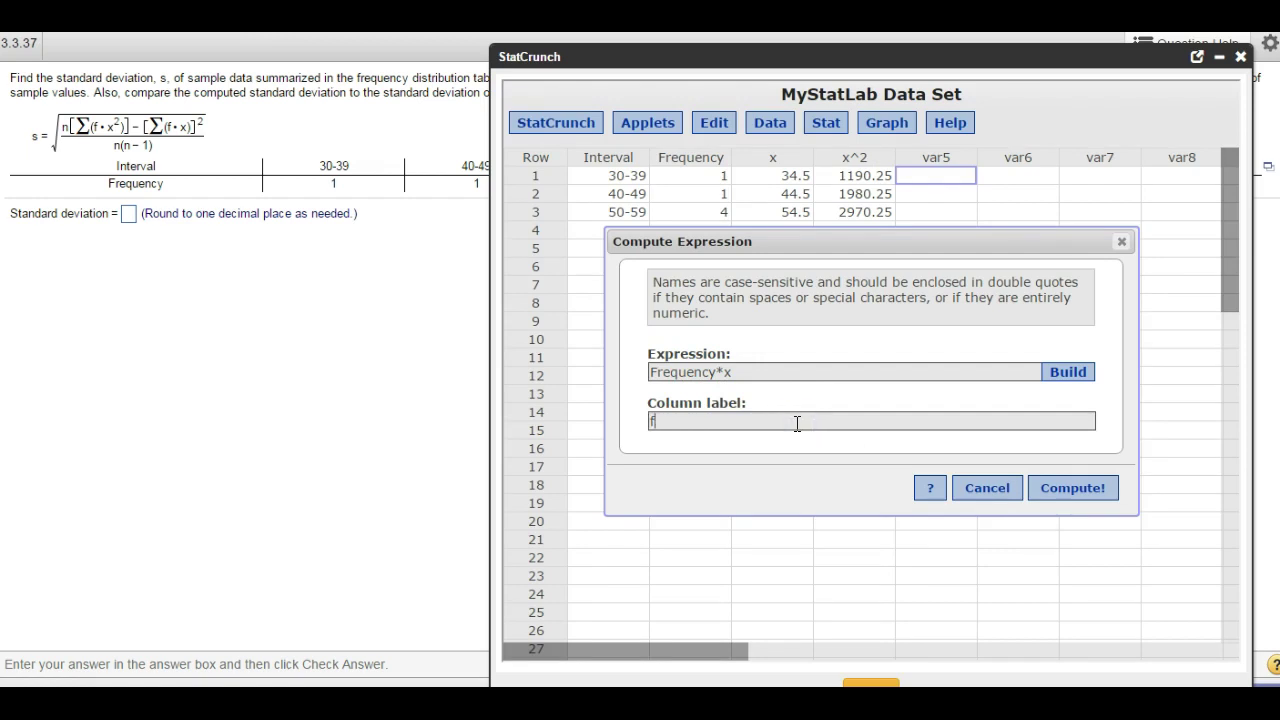
click(1070, 488)
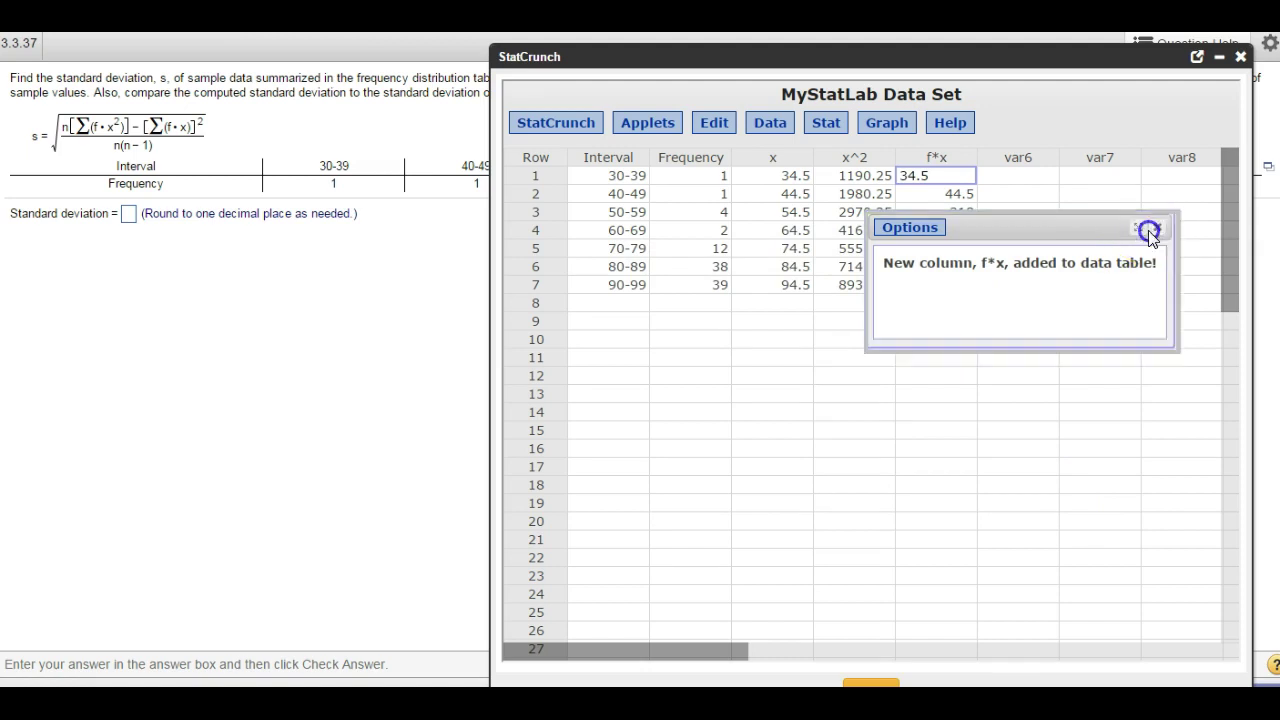
click(1155, 228)
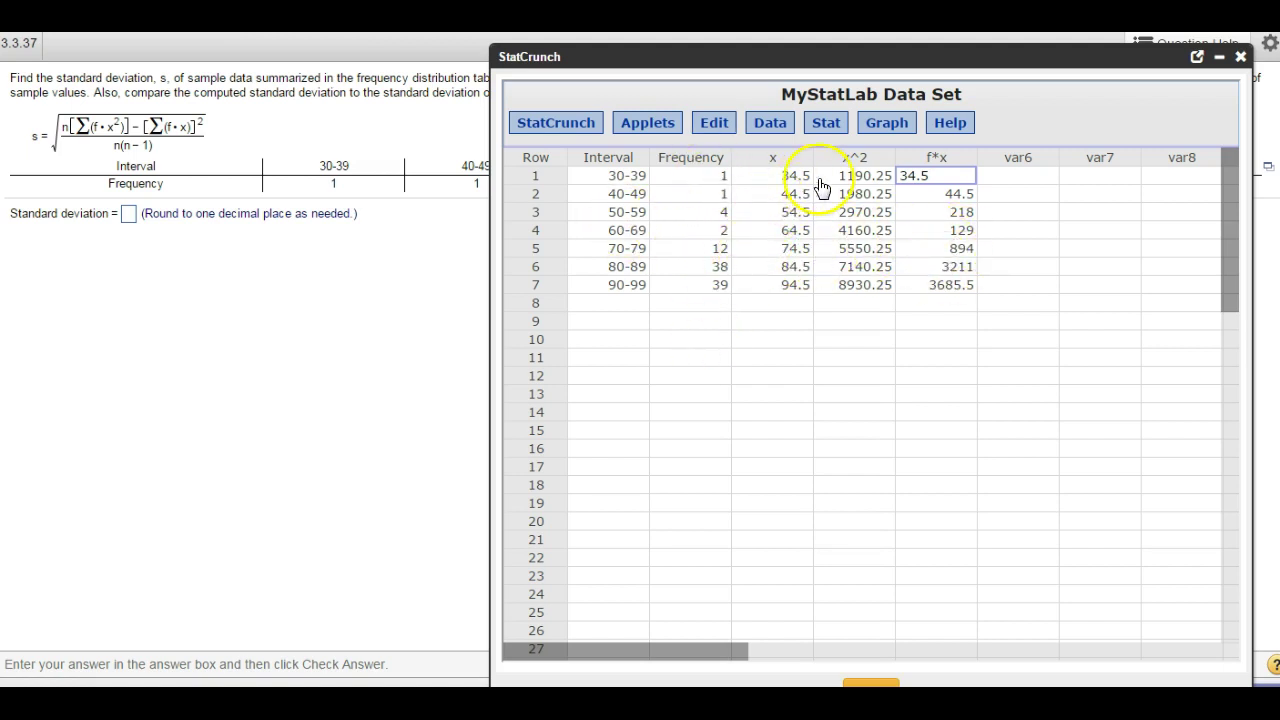
Build a Compute Expression formula that multiplies the Frequency column by the x^2 column, Frequency*"x^2".
click(1006, 175)
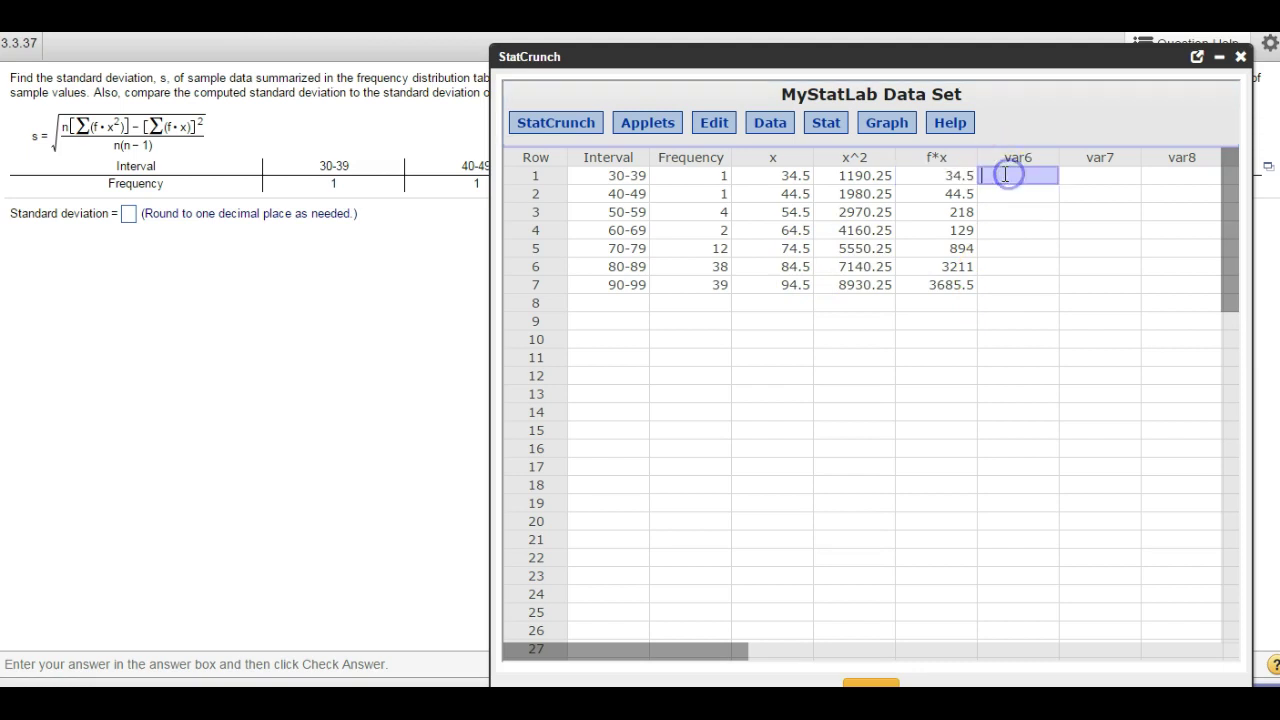
click(769, 128)
mouse_move(866, 264)
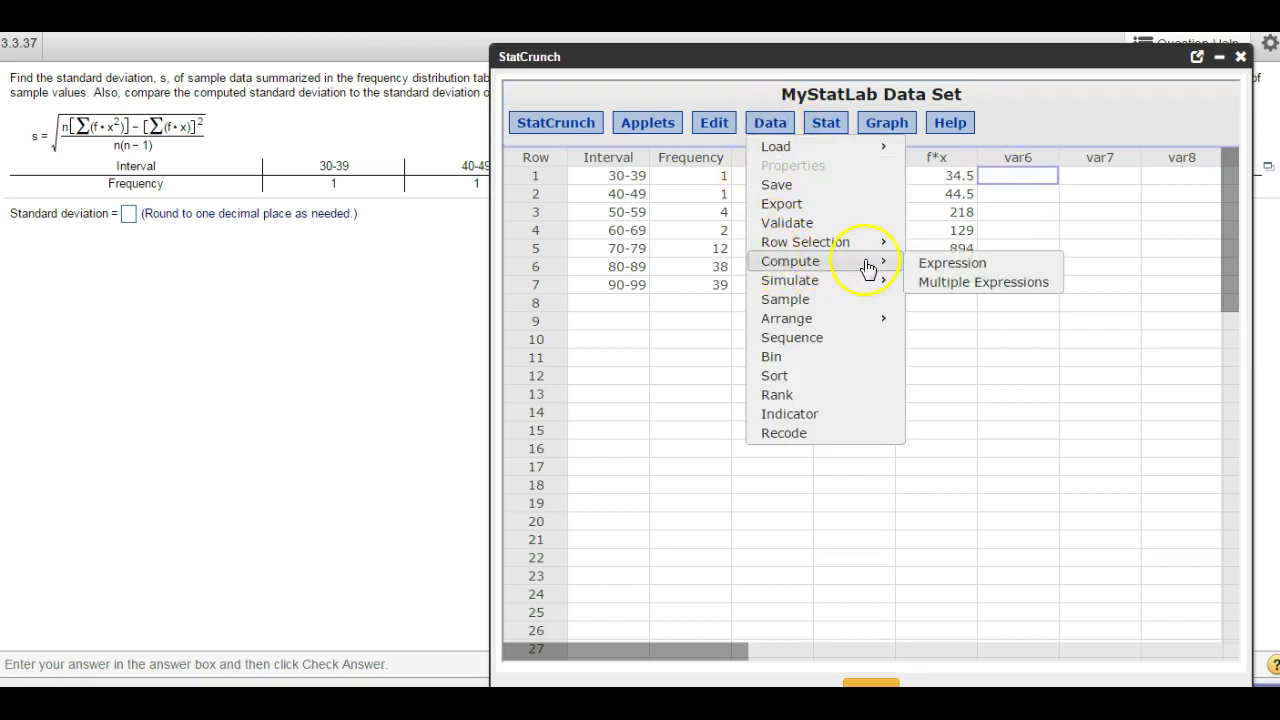
click(928, 268)
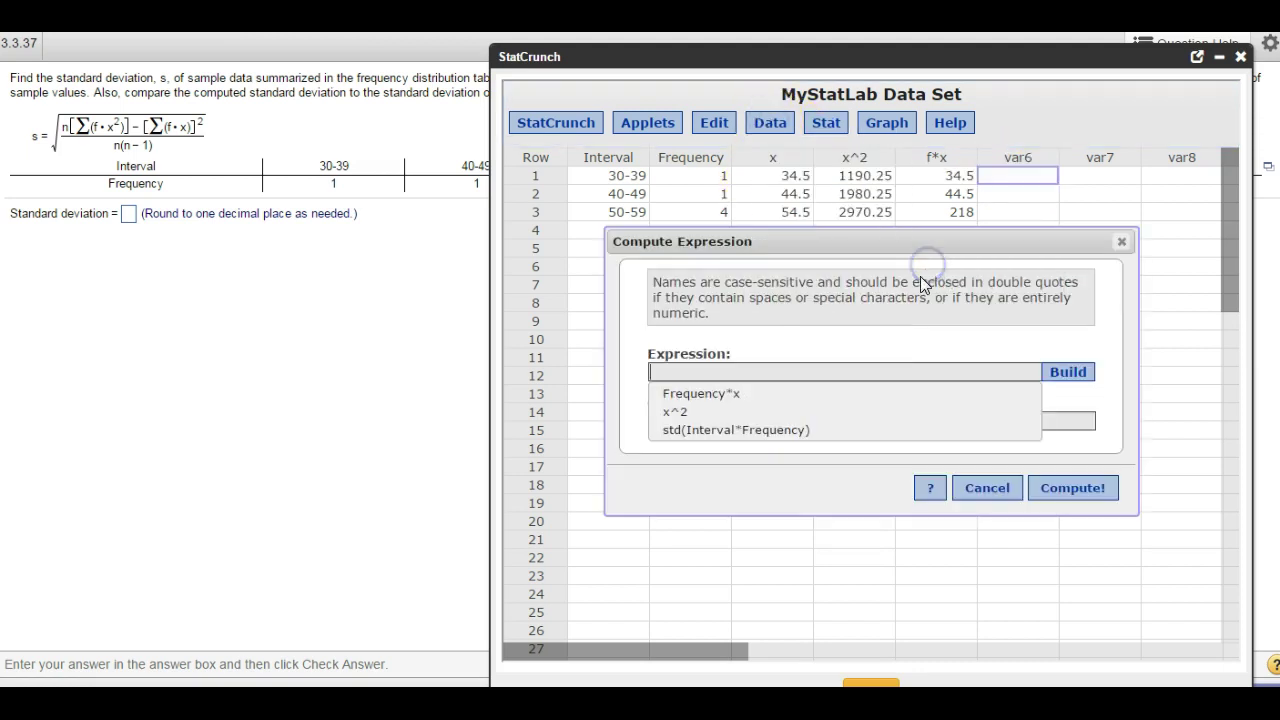
click(1063, 371)
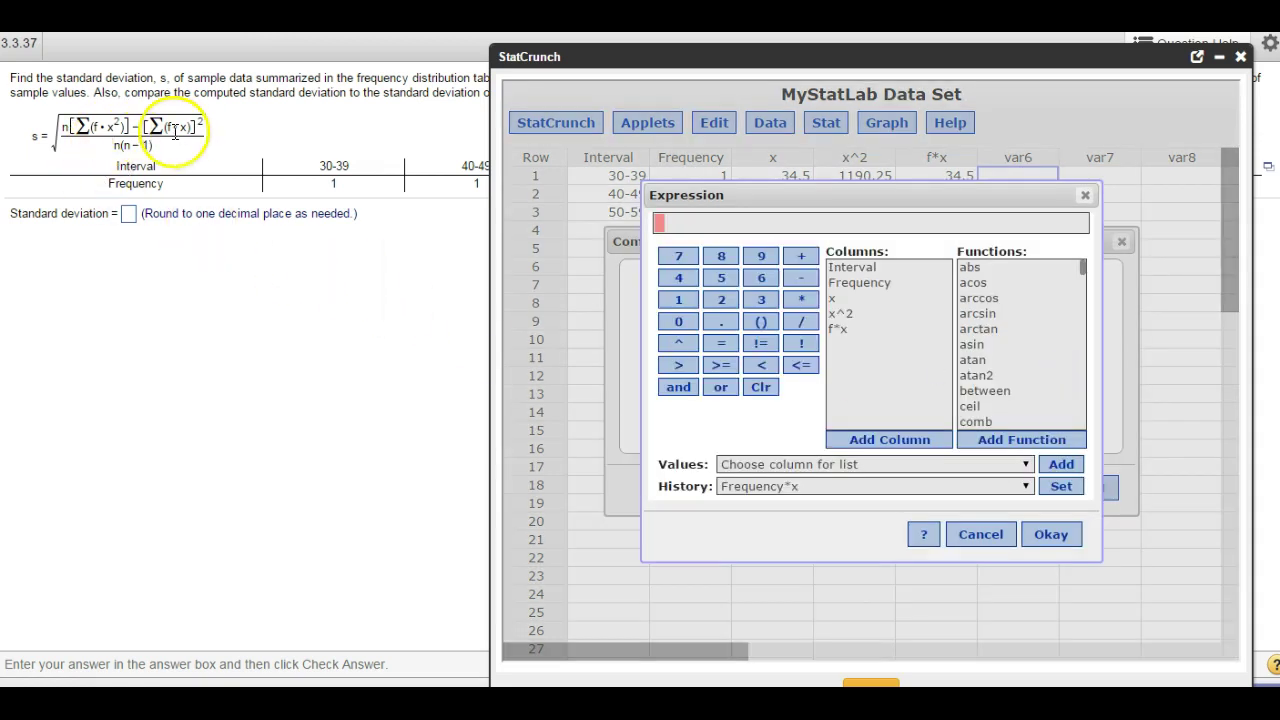
double_click(848, 284)
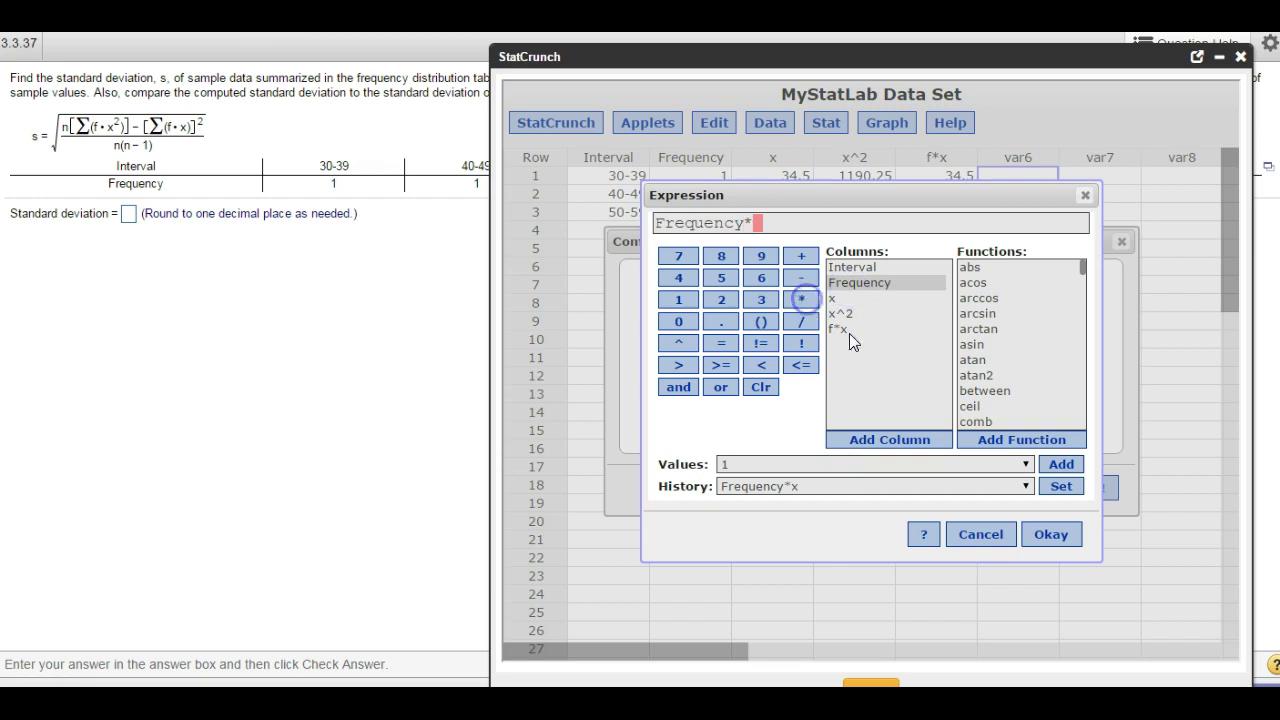
double_click(842, 314)
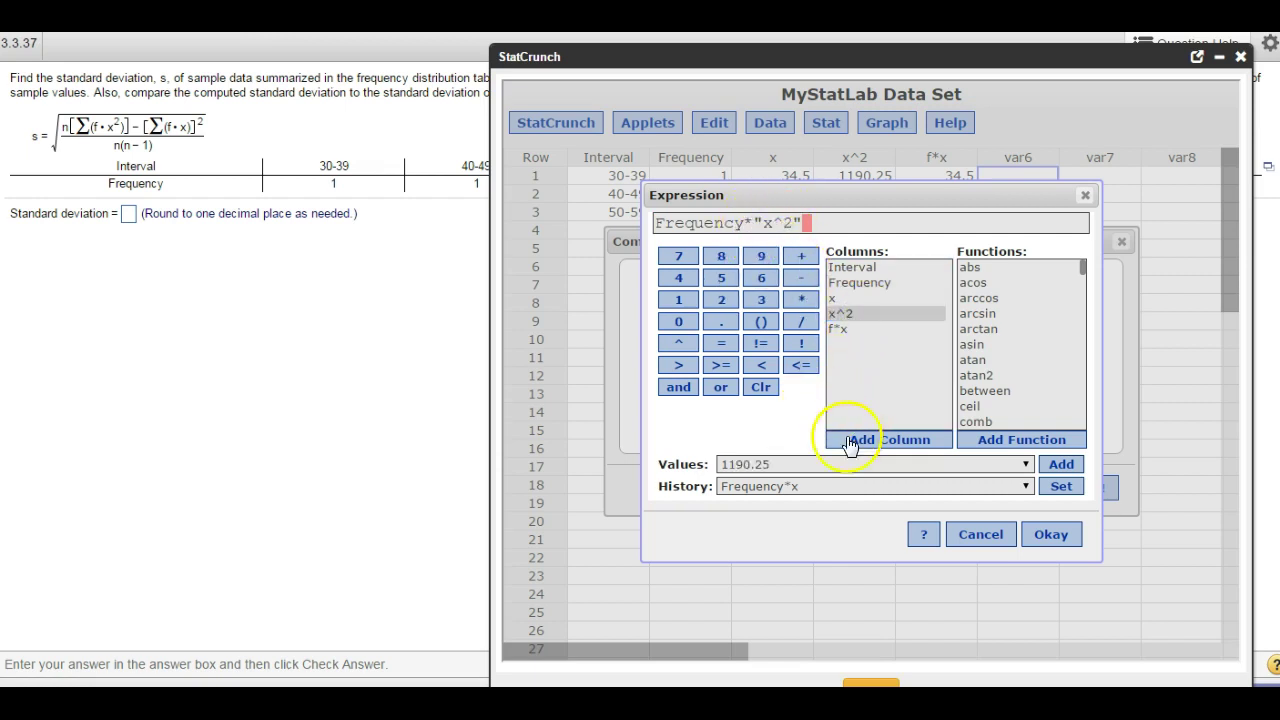
Label the new column f*x^2 and compute it into the data table.
click(1052, 535)
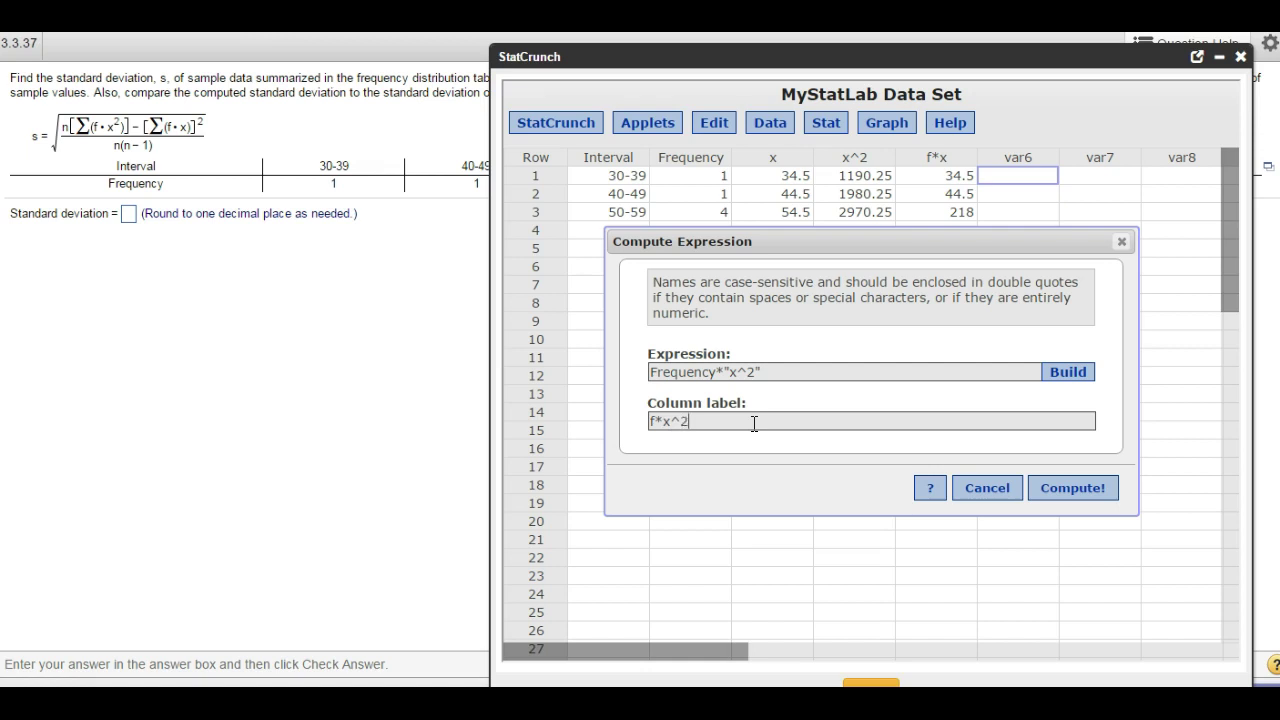
click(1096, 490)
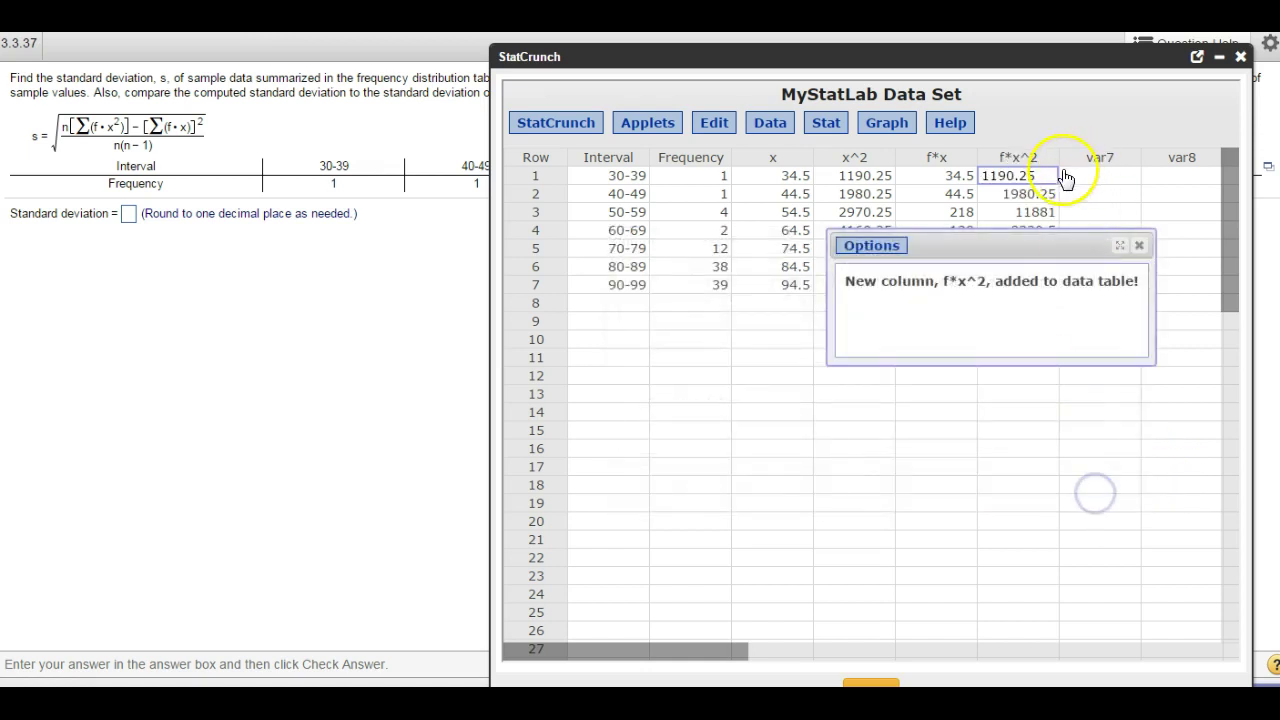
click(1139, 245)
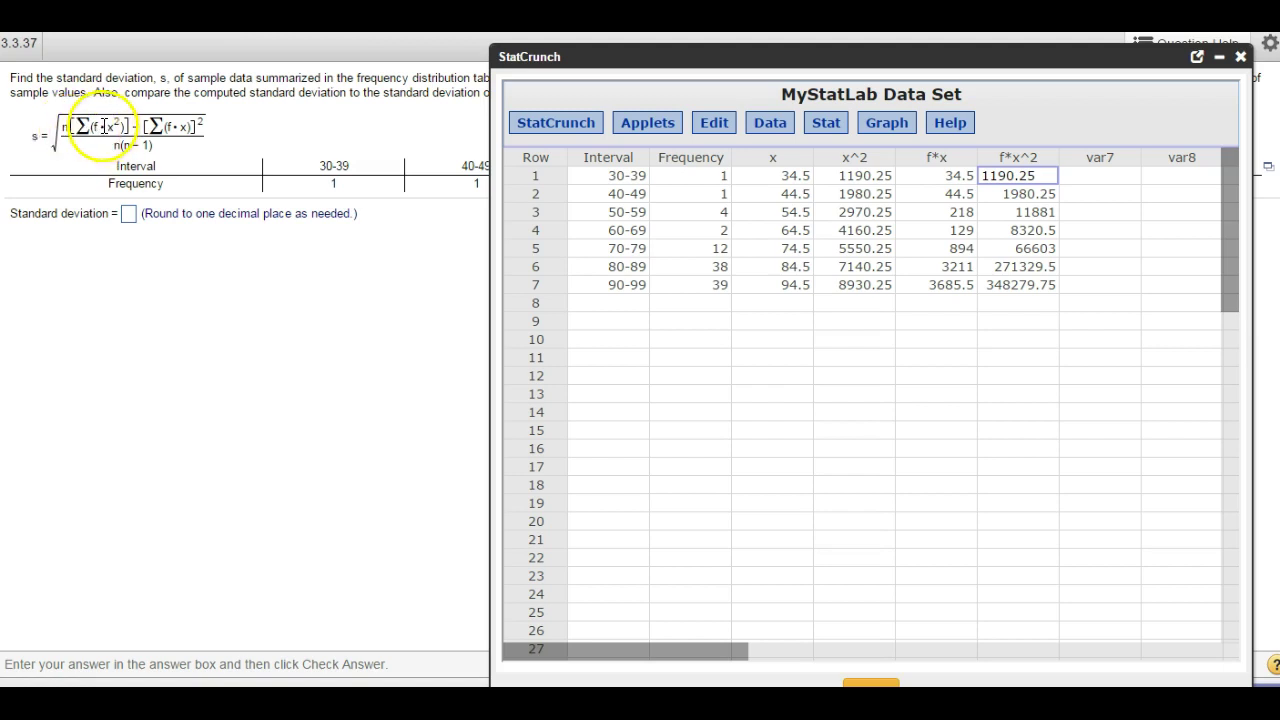
drag(728, 60, 705, 140)
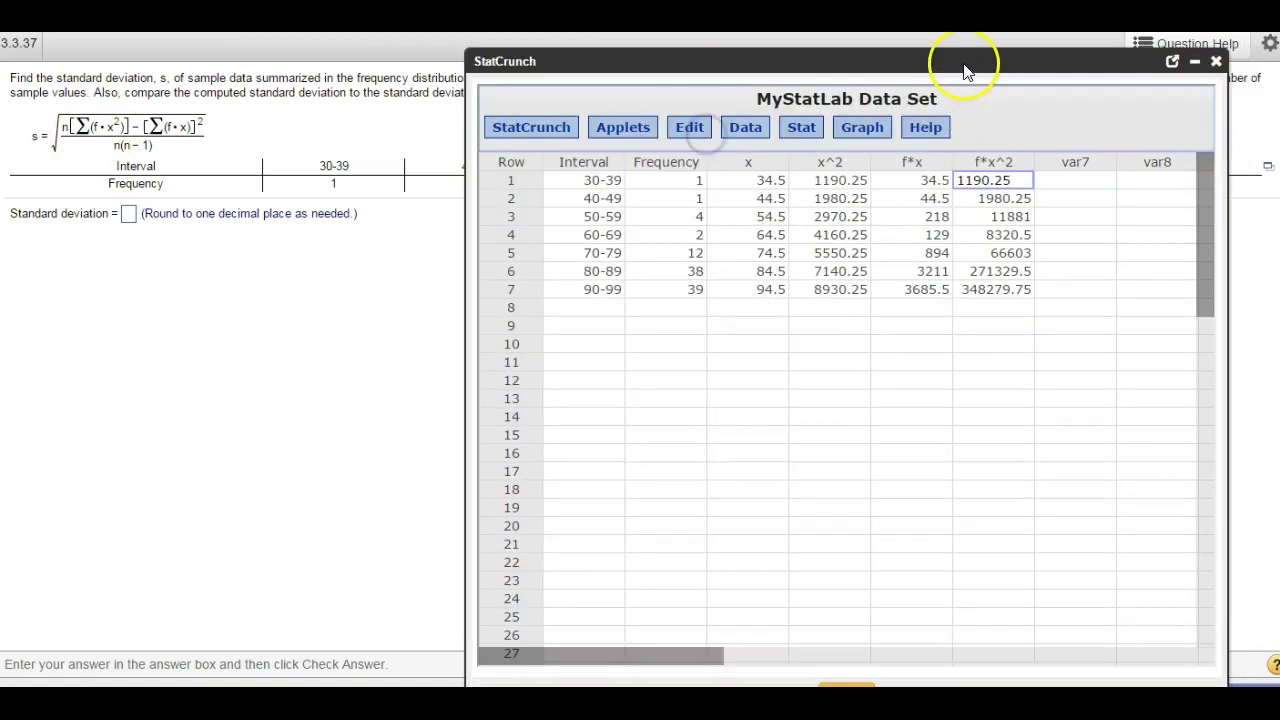
drag(1068, 62, 1094, 70)
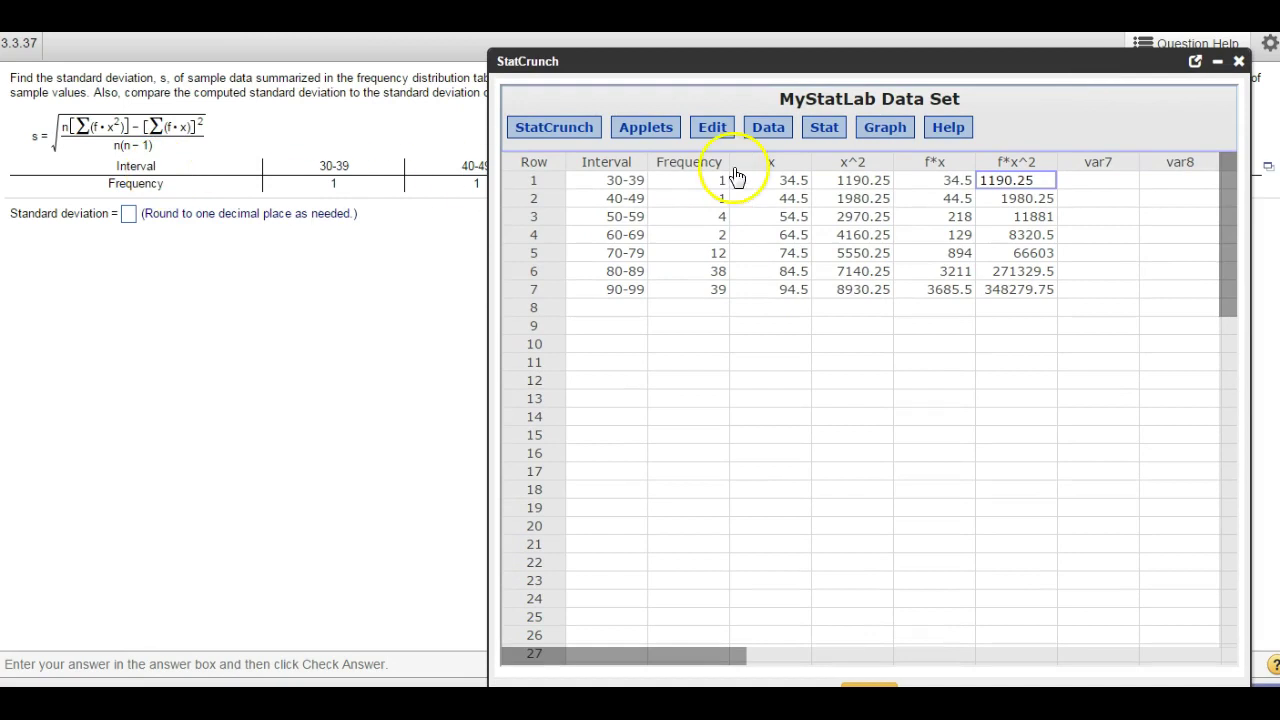
Build a Compute Expression formula that totals the Frequency column, sum(Frequency), after clearing the stray atan2 function.
click(1095, 183)
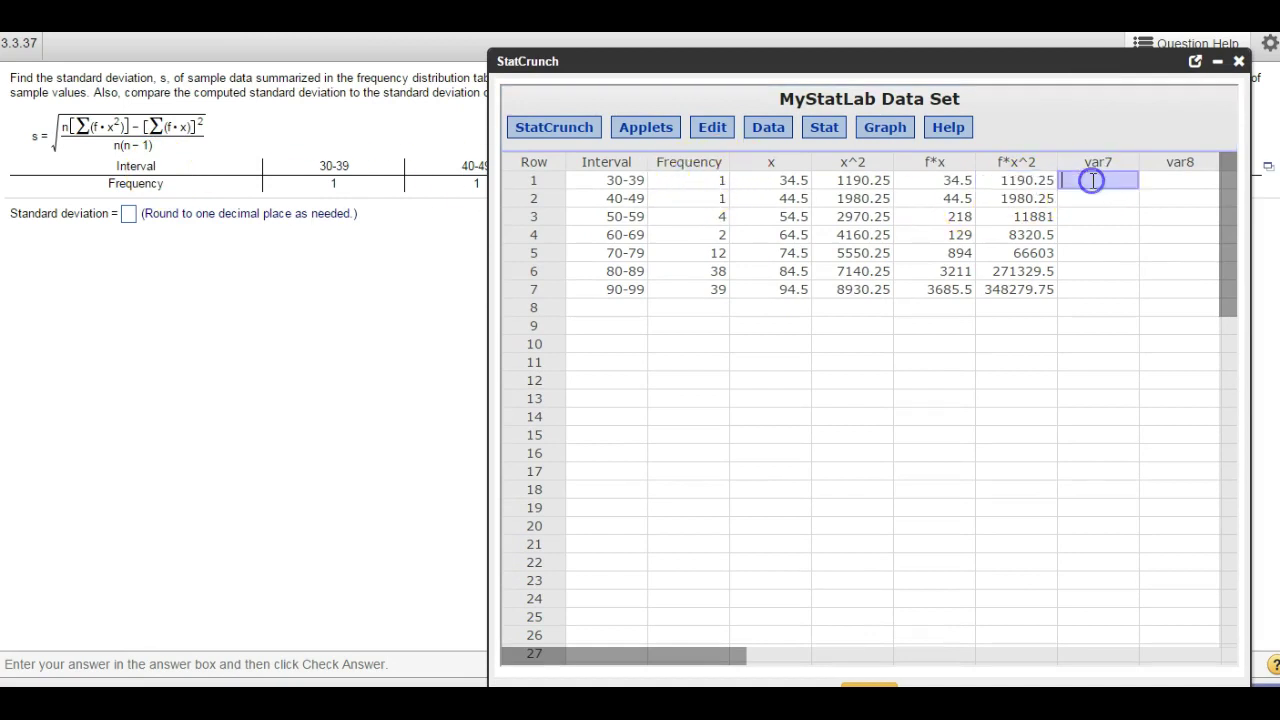
click(767, 133)
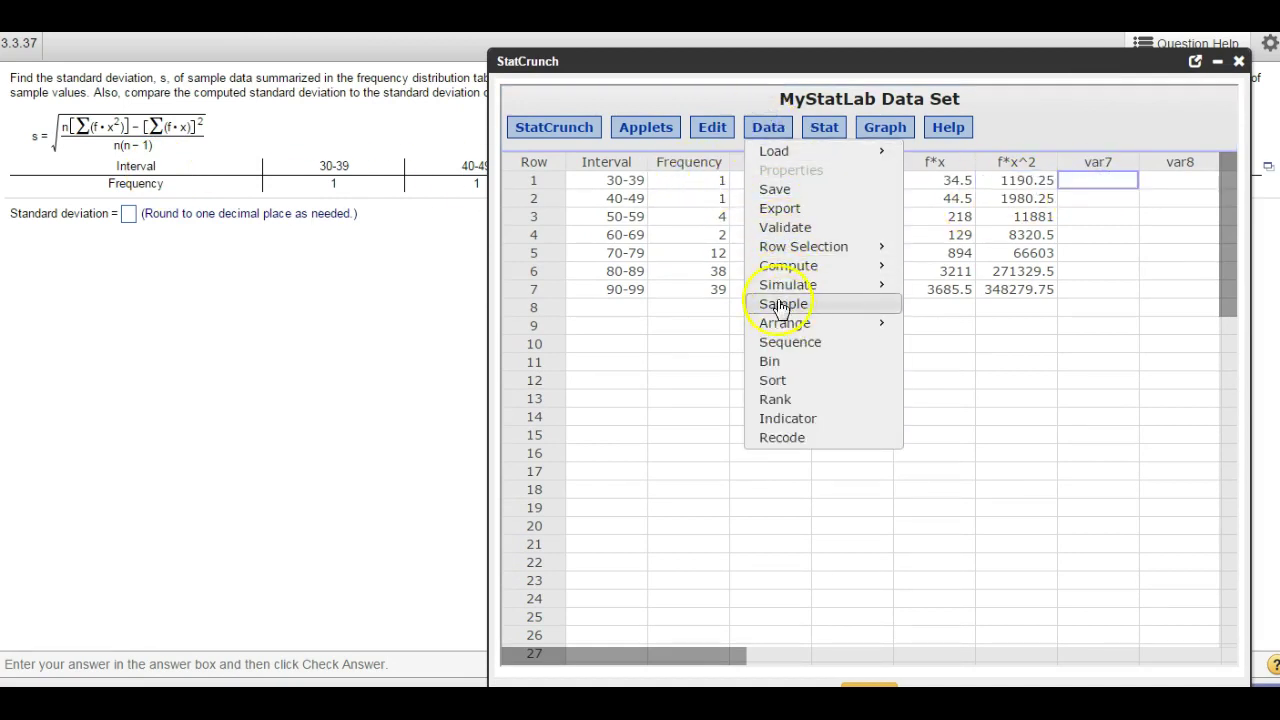
mouse_move(789, 266)
click(920, 263)
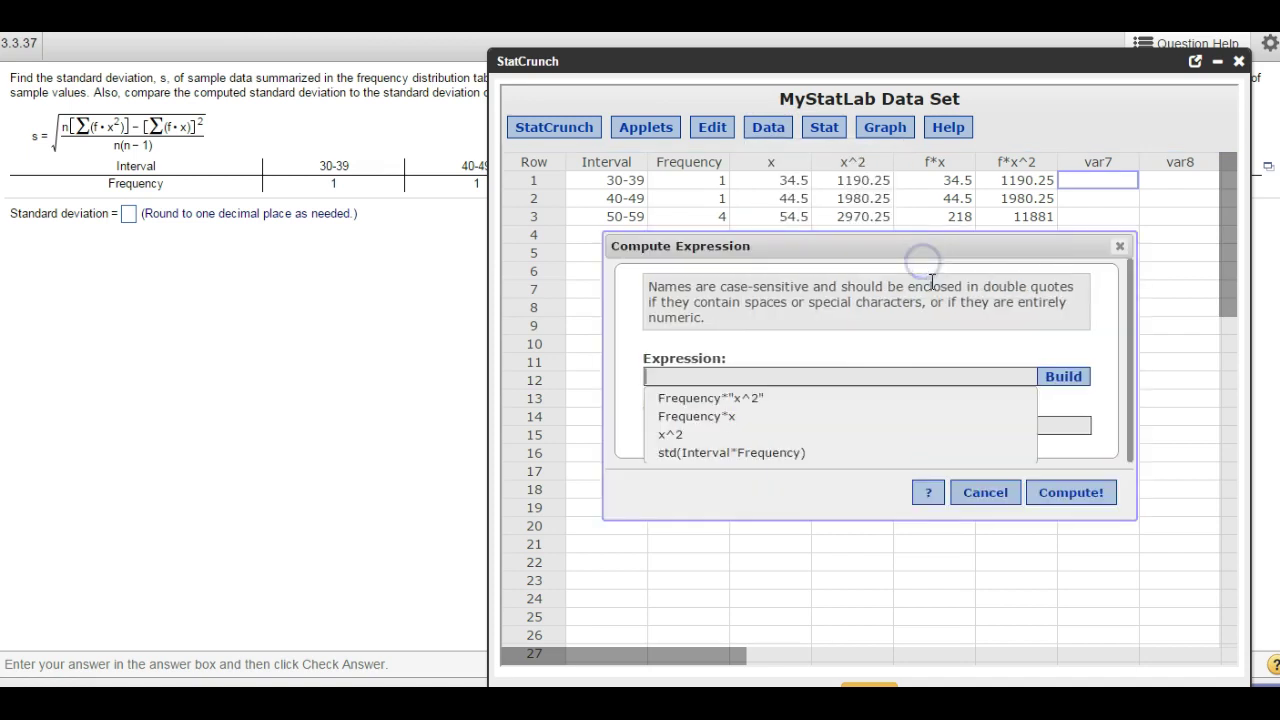
click(1046, 372)
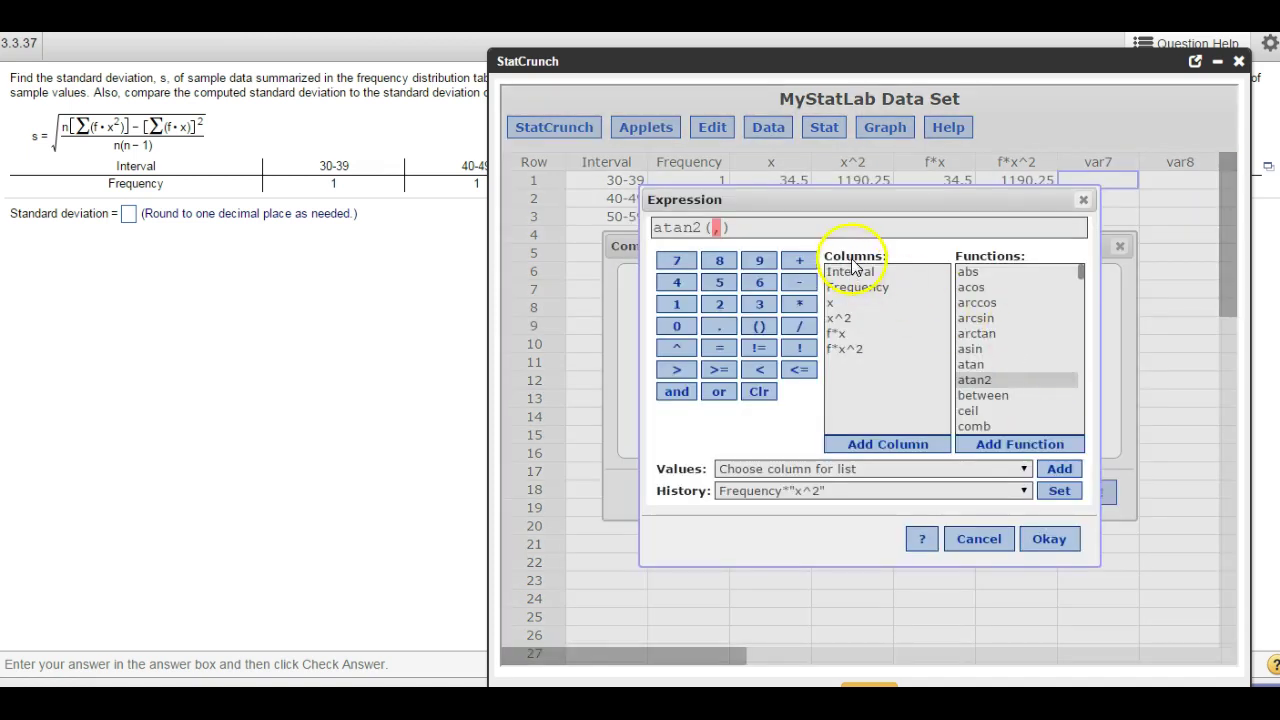
key(BackSpace)
key(BackSpace)
scroll(980, 340, down, 20)
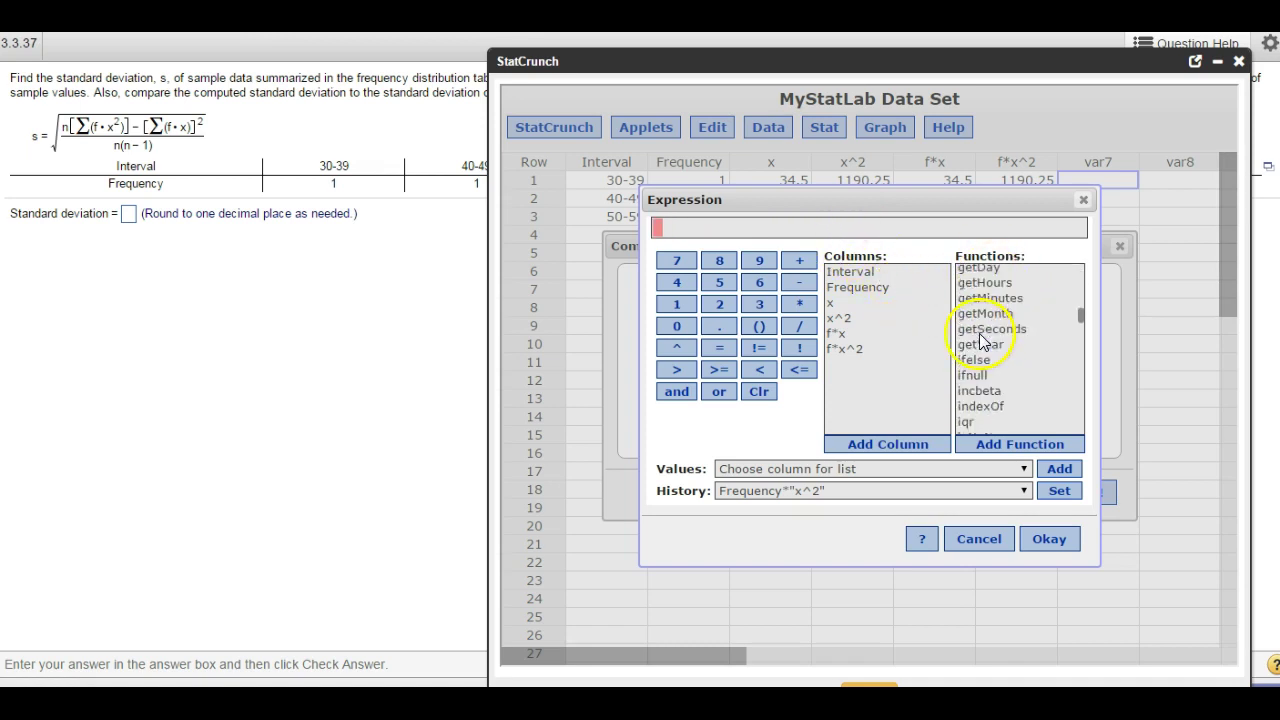
scroll(982, 368, down, 3)
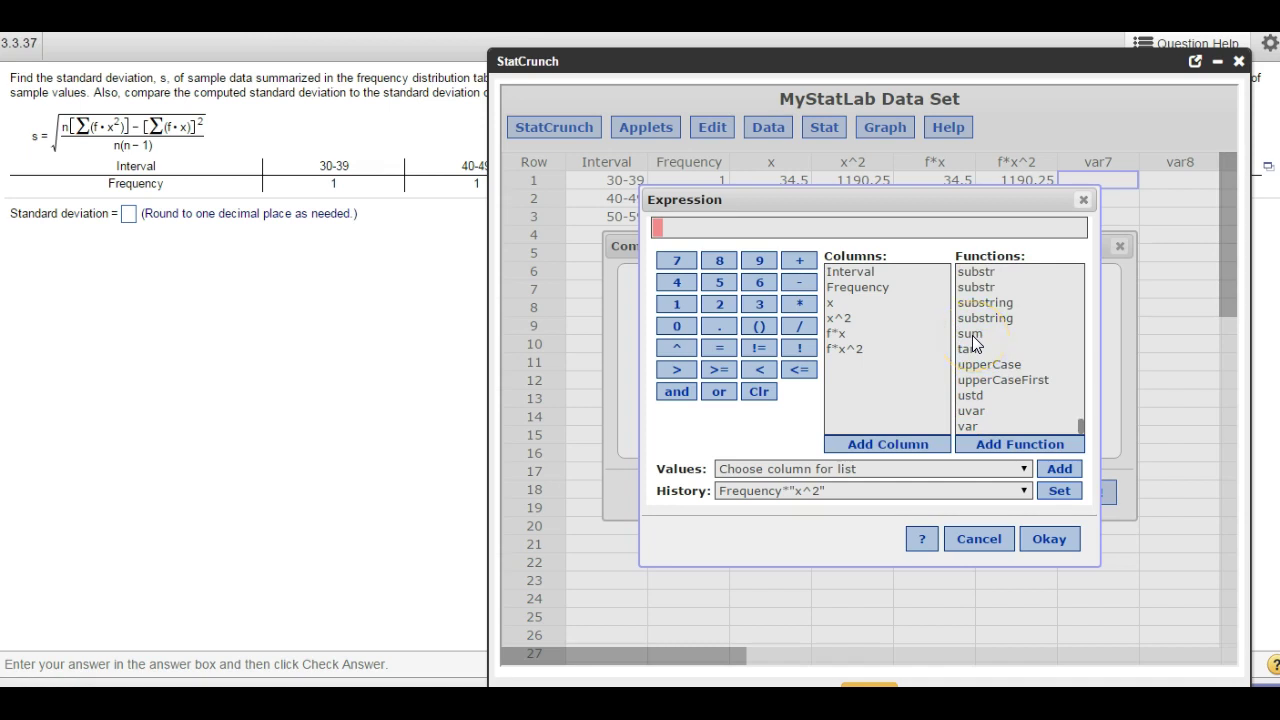
double_click(973, 337)
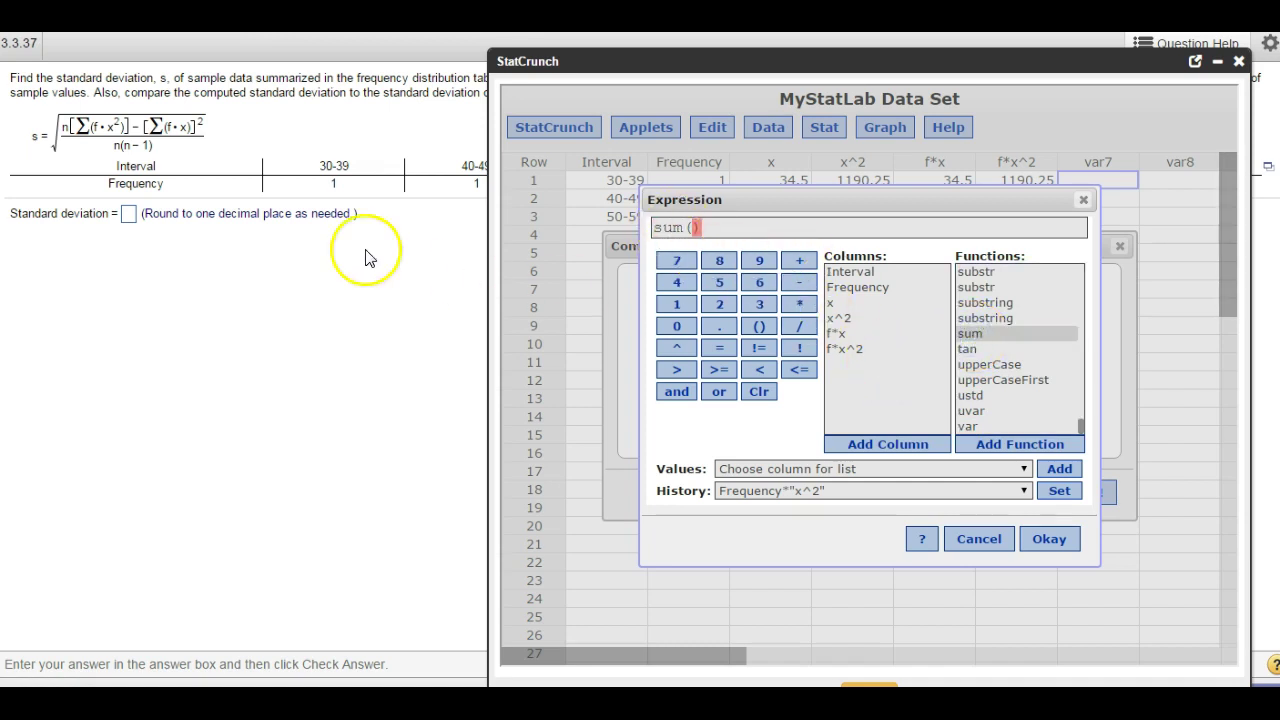
double_click(836, 290)
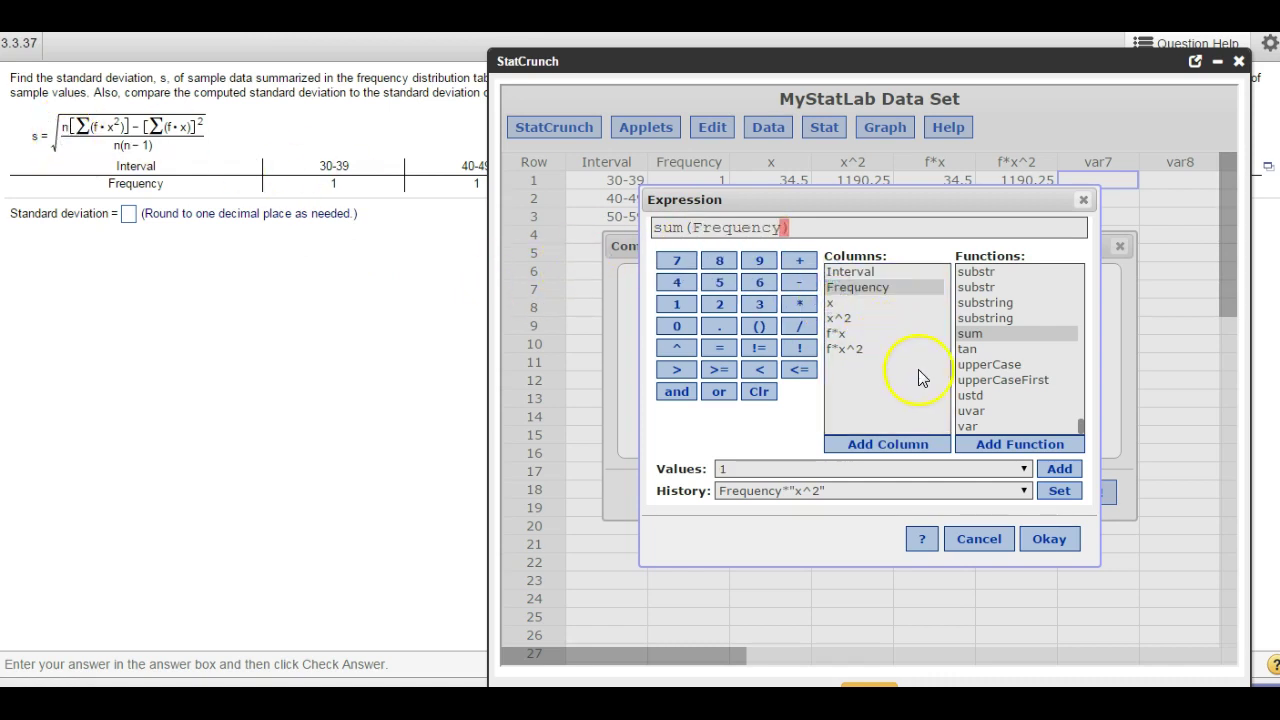
Label the frequency total column n and compute it into the data table.
click(1047, 541)
click(730, 433)
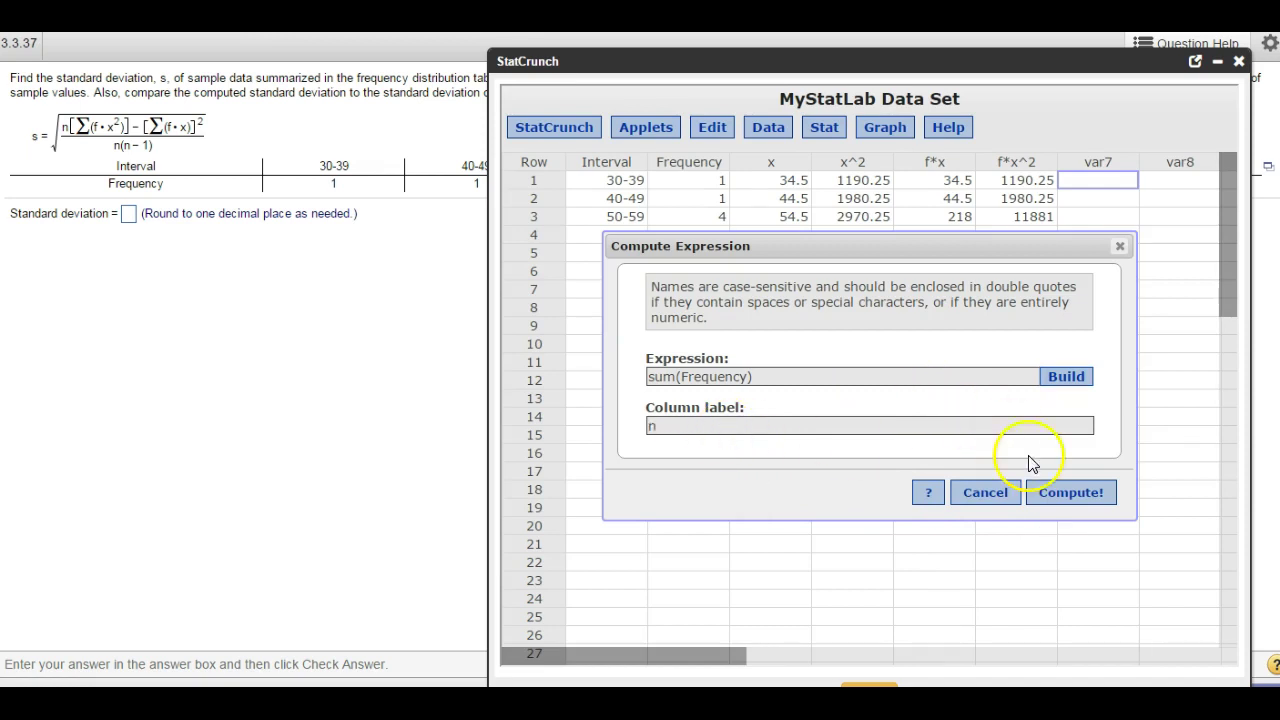
click(1062, 491)
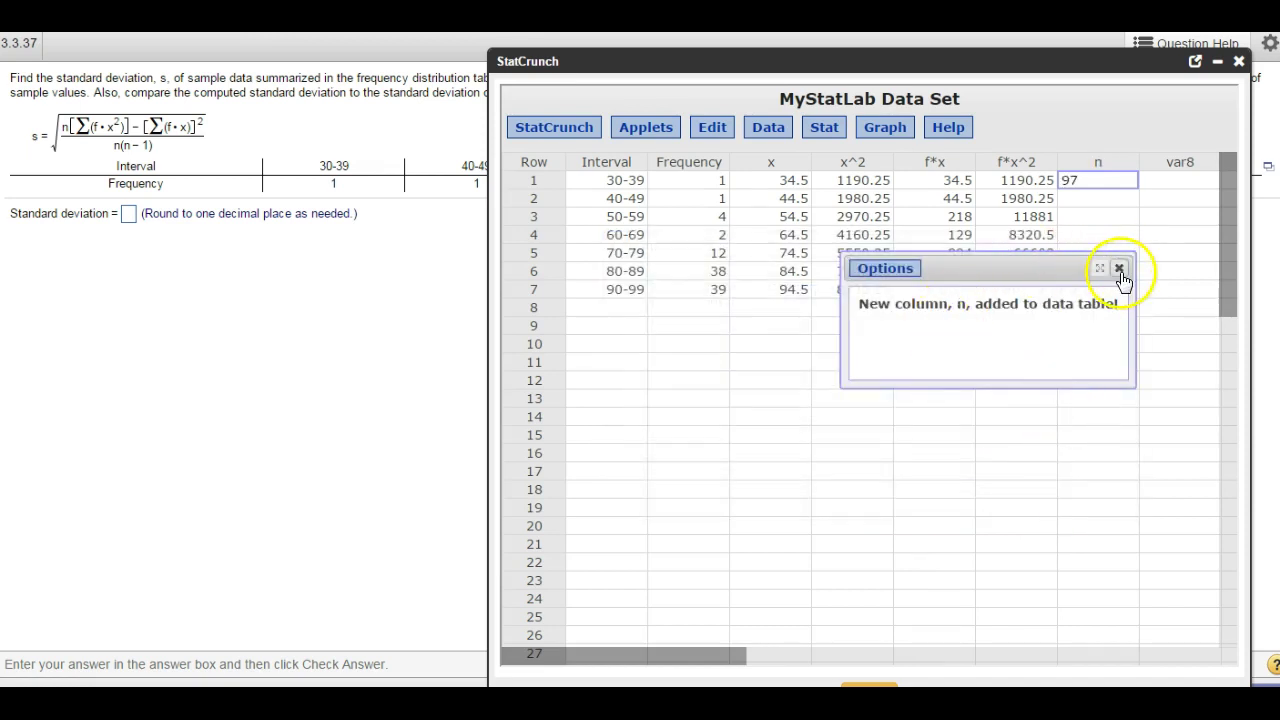
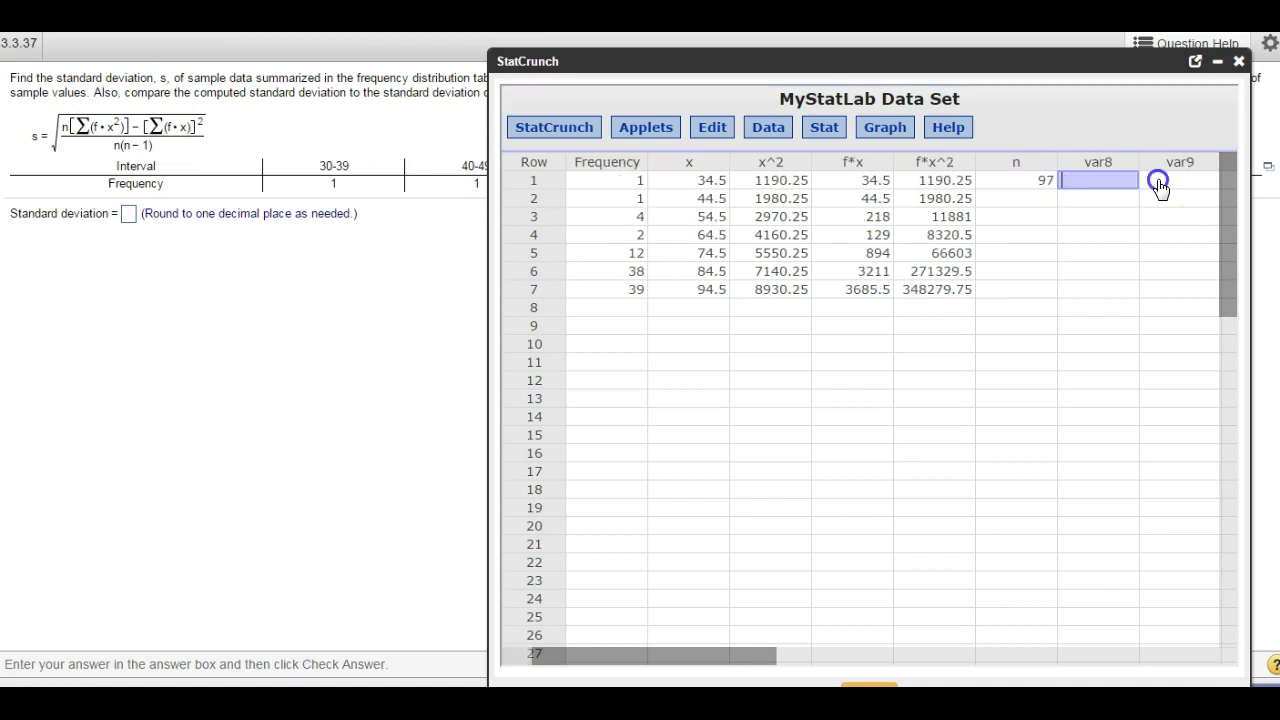
Start a new Compute Expression formula that multiplies n by the total of the f*x^2 column, n*sum("f*x^2").
click(765, 143)
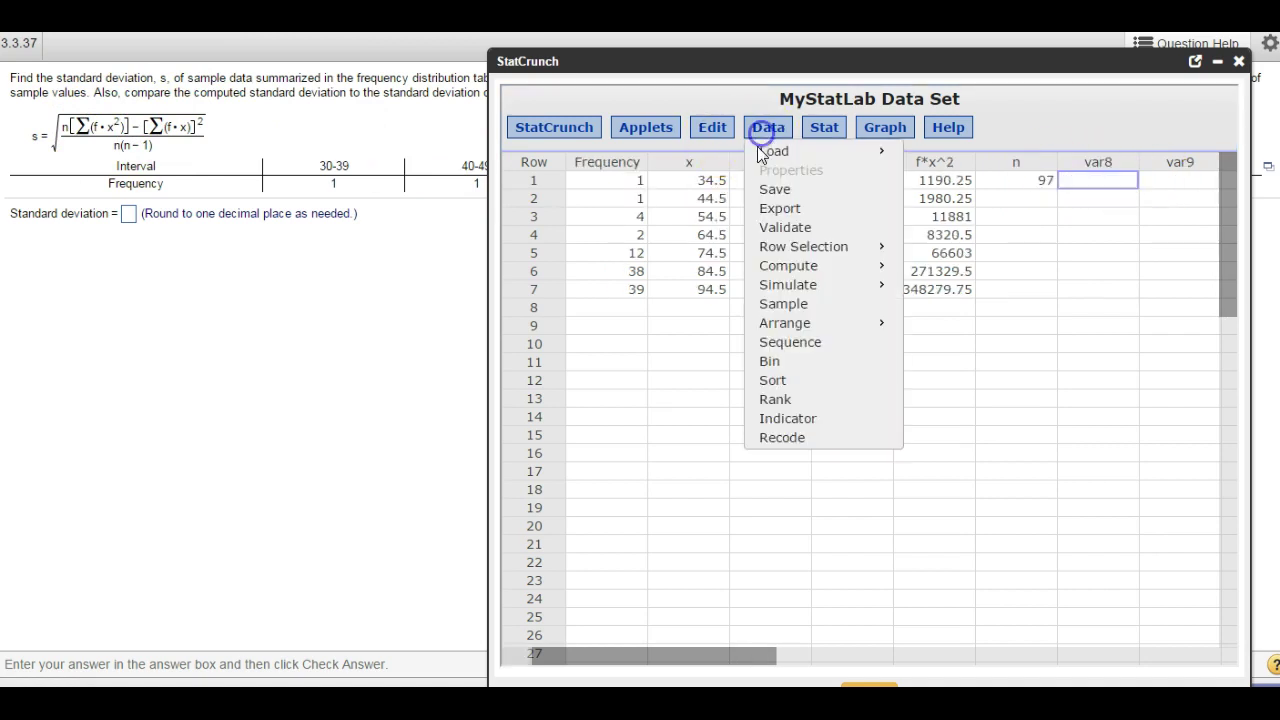
mouse_move(850, 266)
click(938, 270)
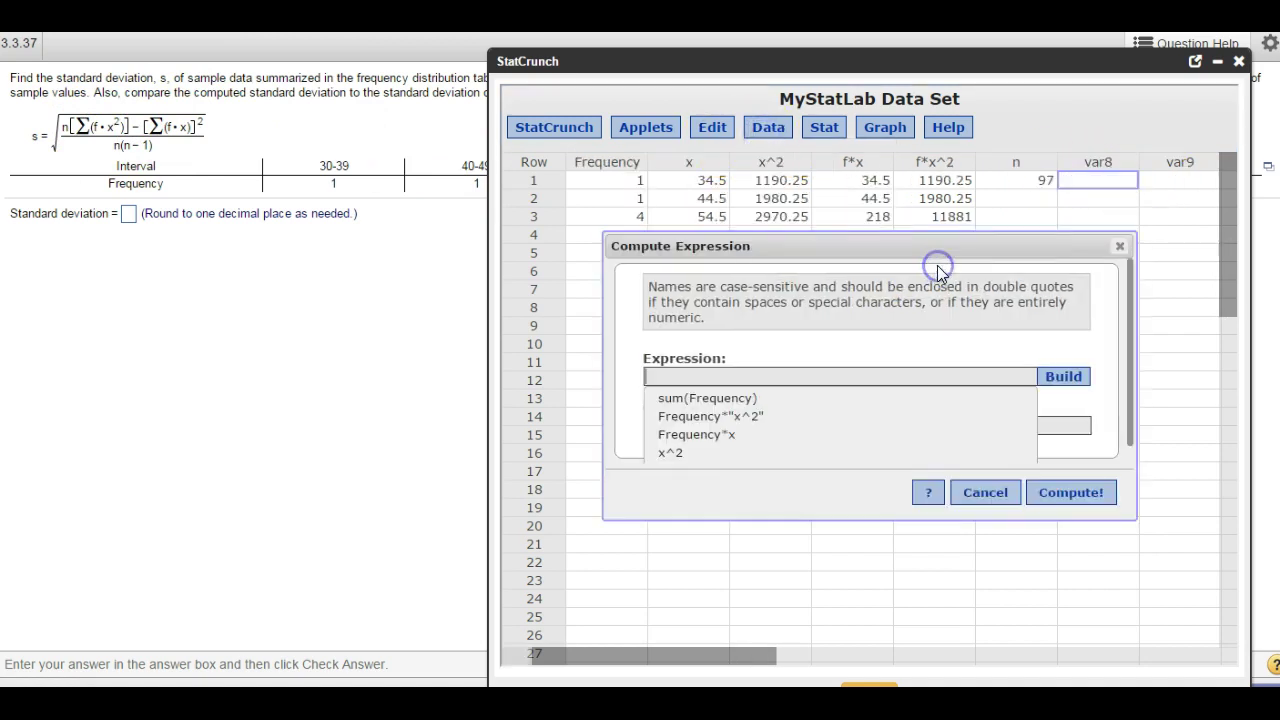
click(1064, 373)
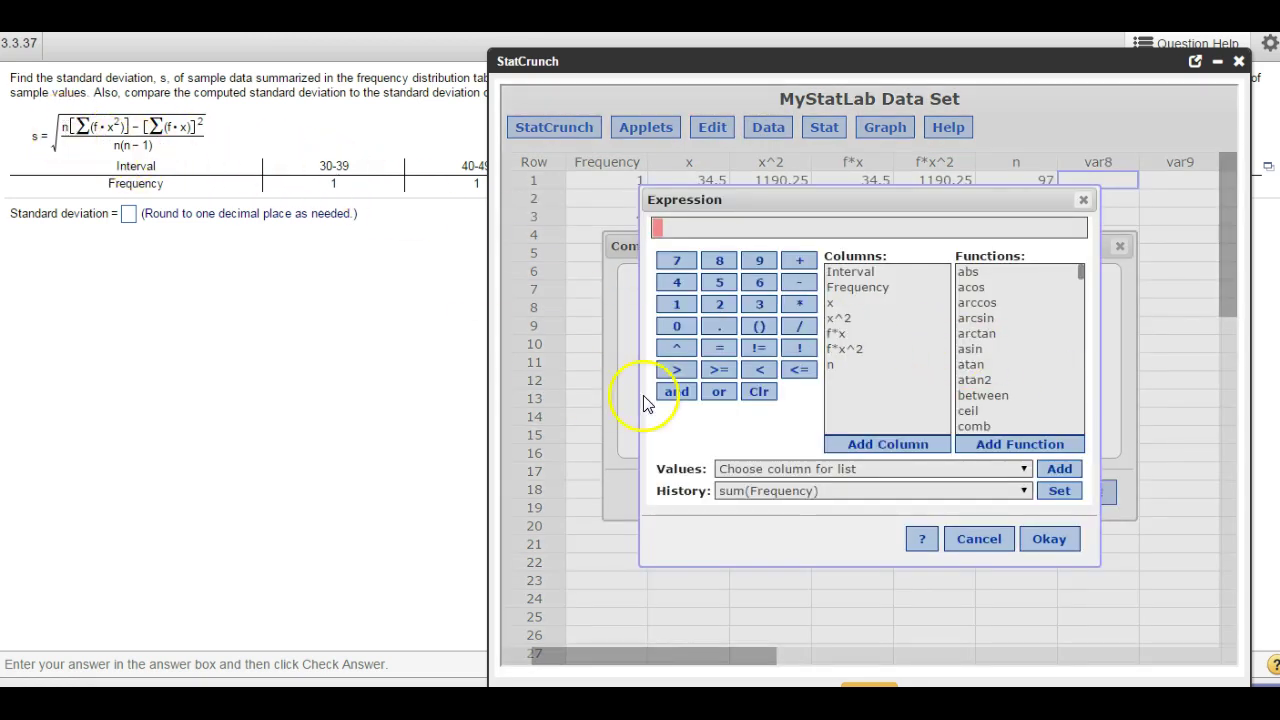
double_click(840, 366)
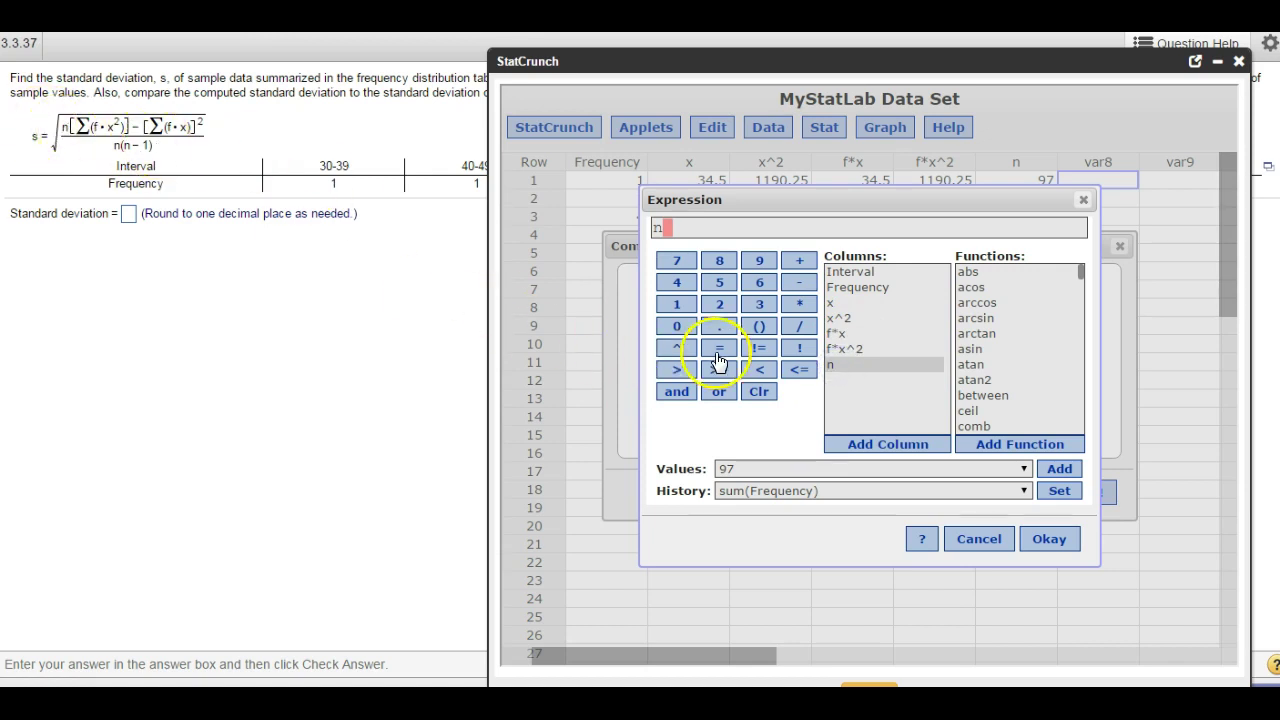
double_click(799, 304)
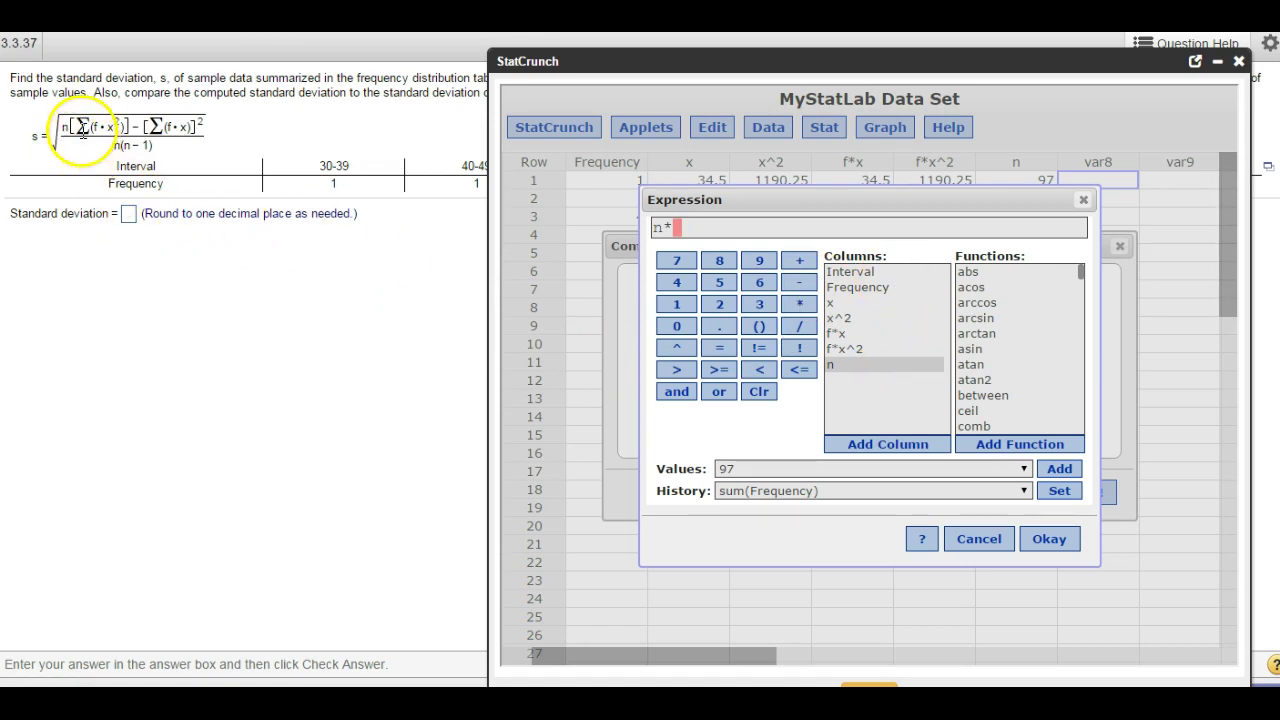
scroll(984, 382, down, 12)
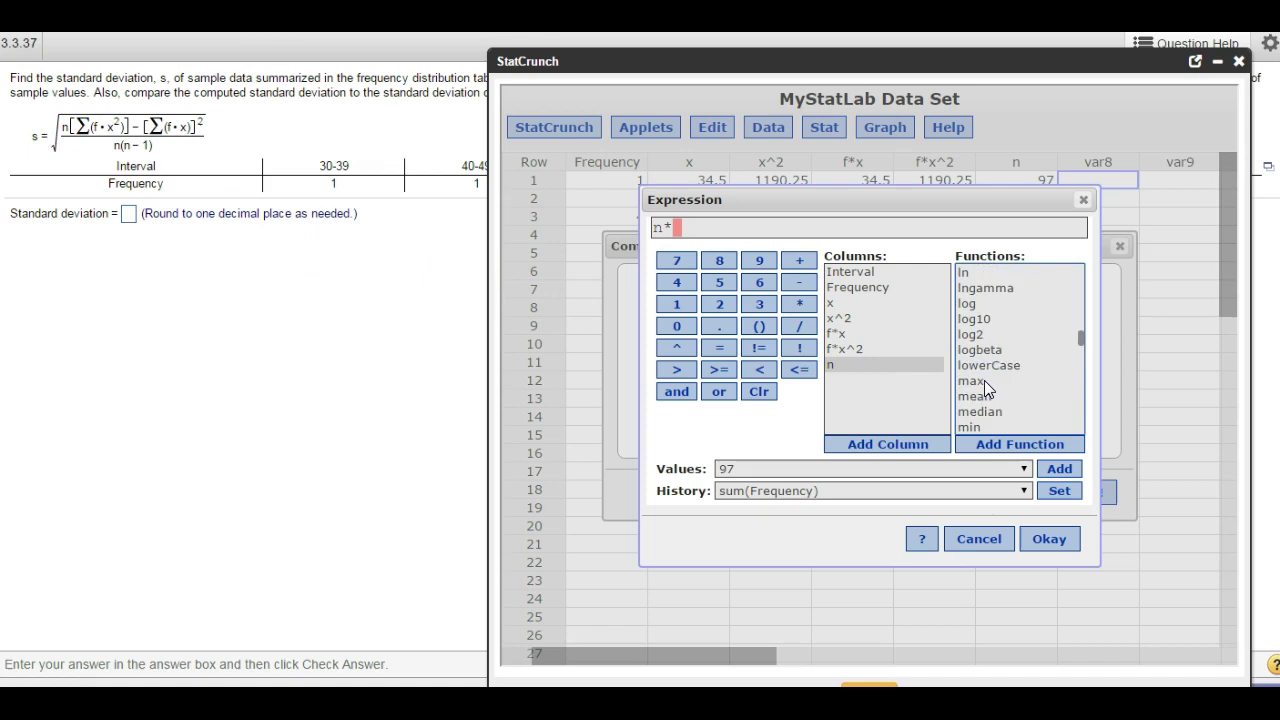
scroll(984, 386, down, 5)
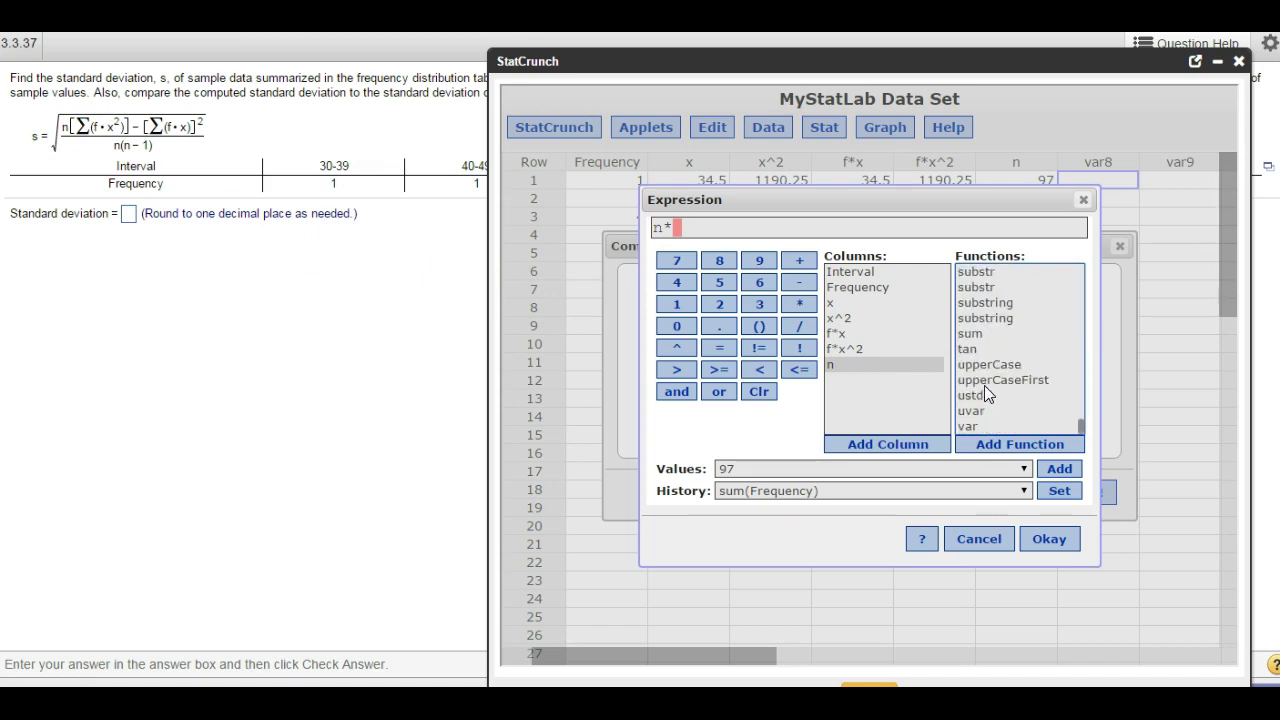
double_click(970, 334)
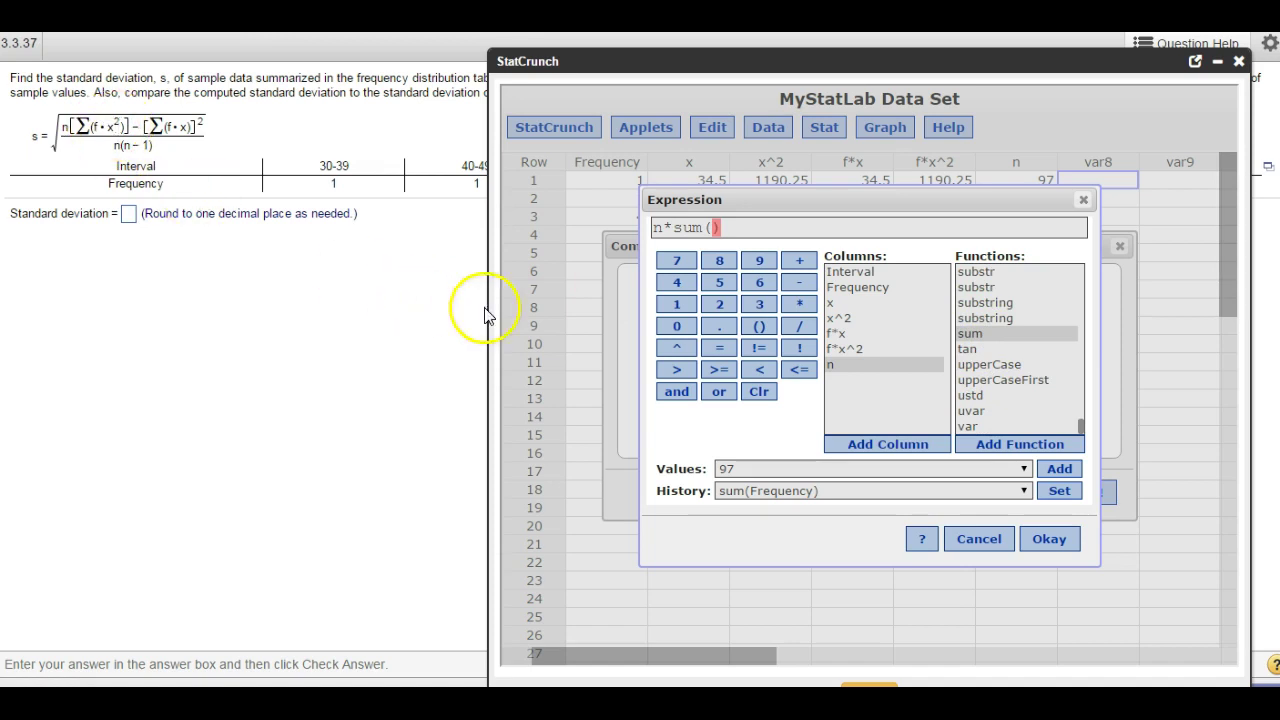
double_click(840, 349)
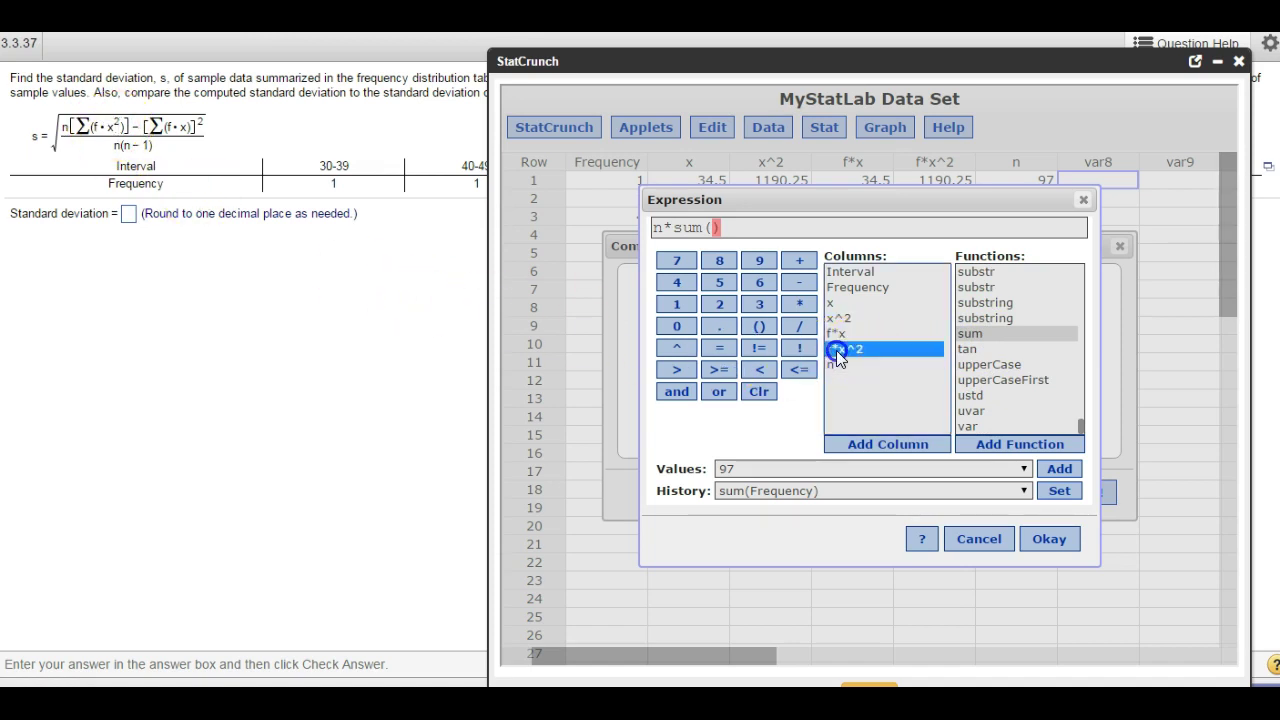
click(800, 229)
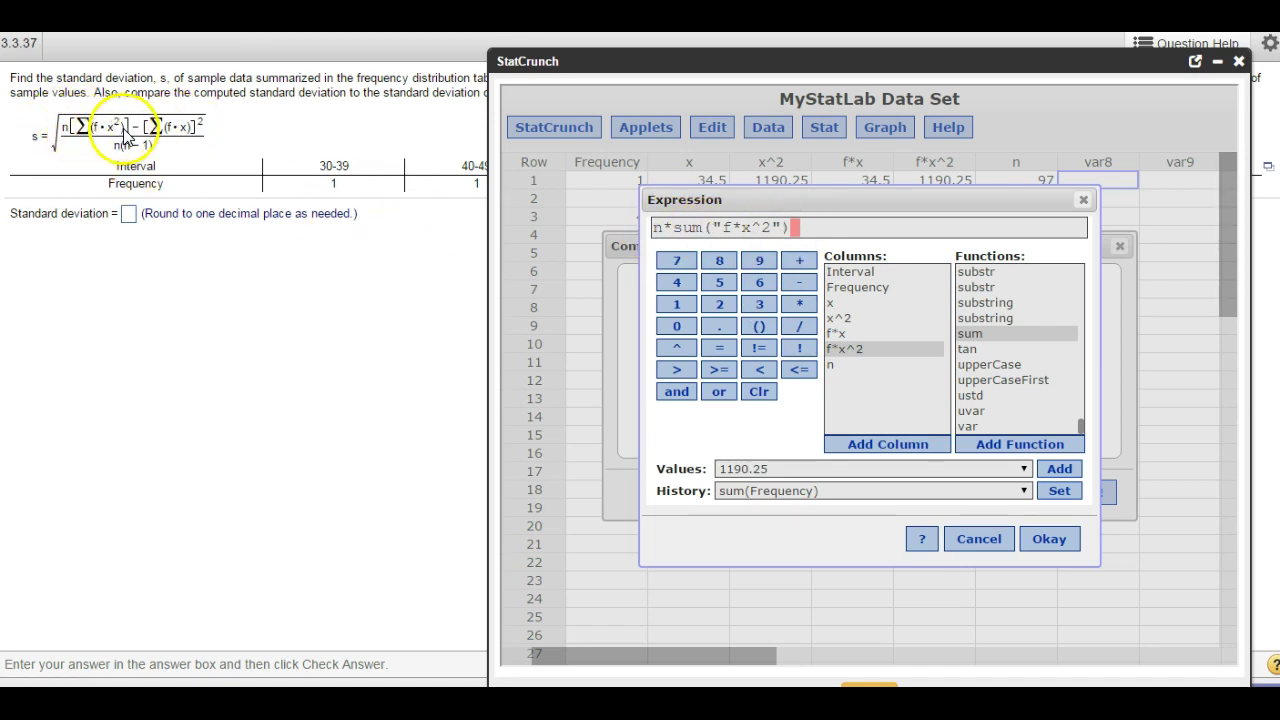
Extend the formula by subtracting the squared total of the f*x column, giving n*sum("f*x^2")-sum("f*x")^2.
click(799, 282)
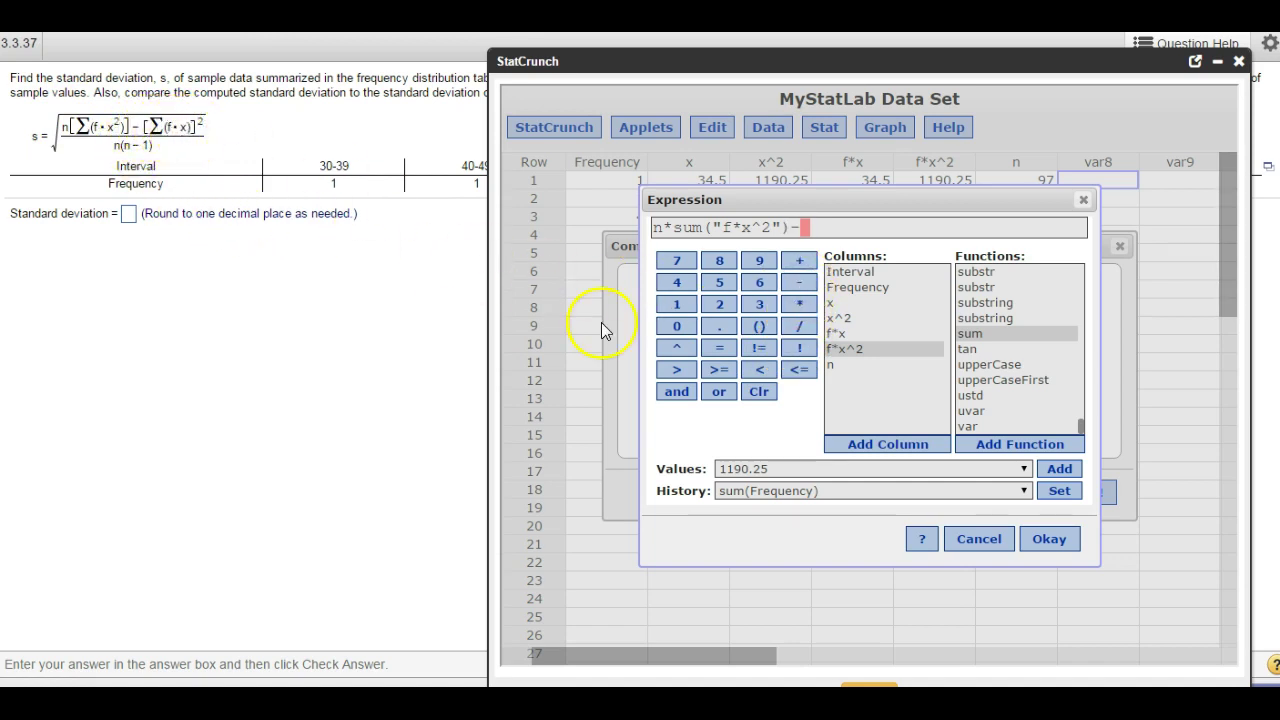
double_click(972, 334)
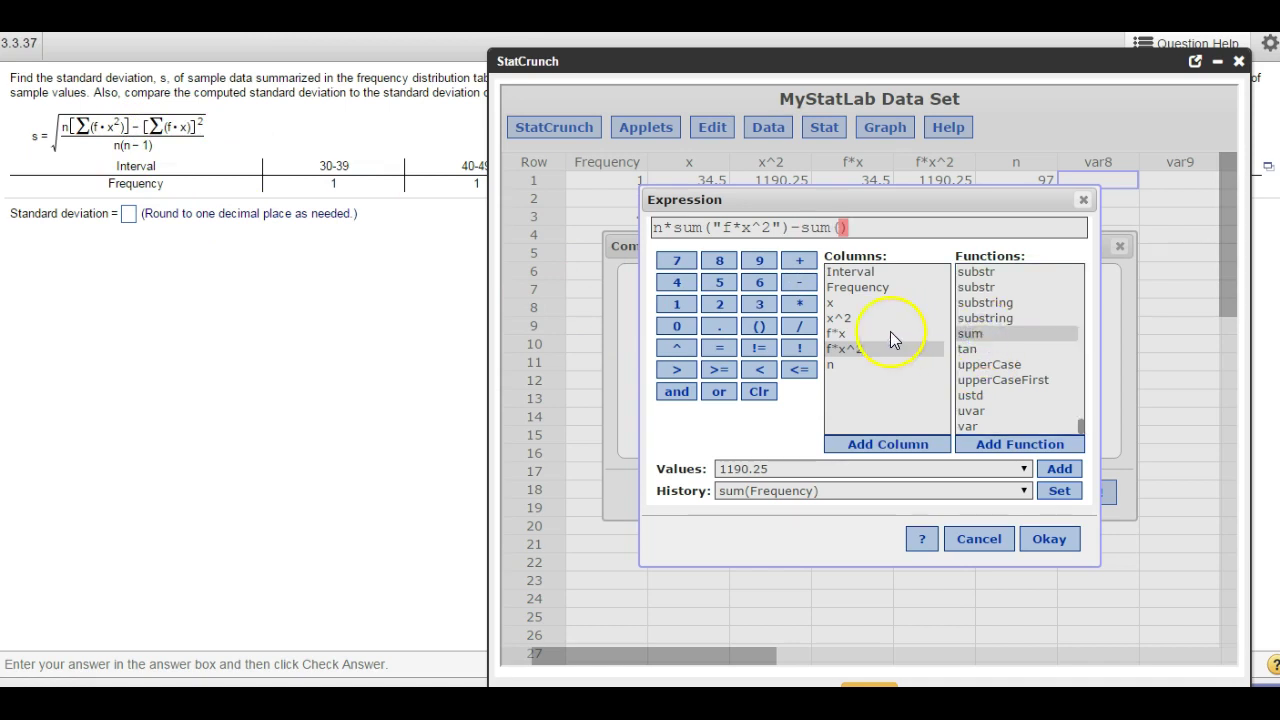
double_click(836, 334)
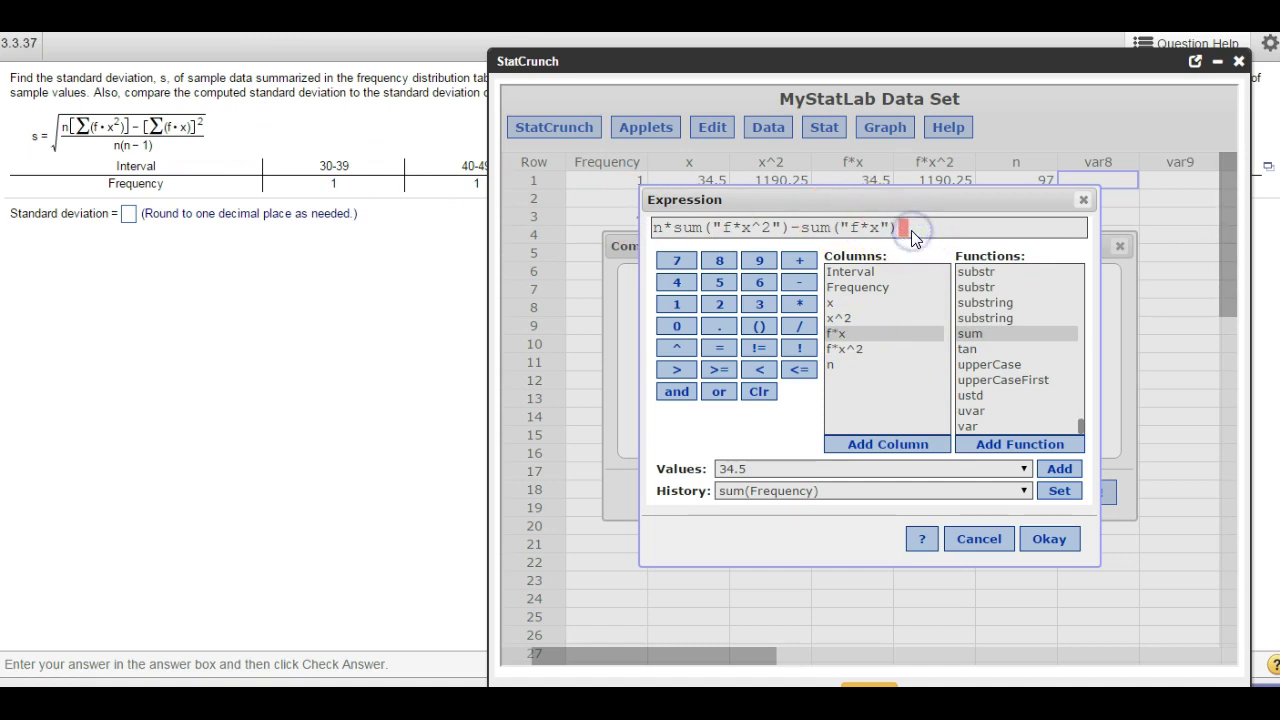
click(676, 347)
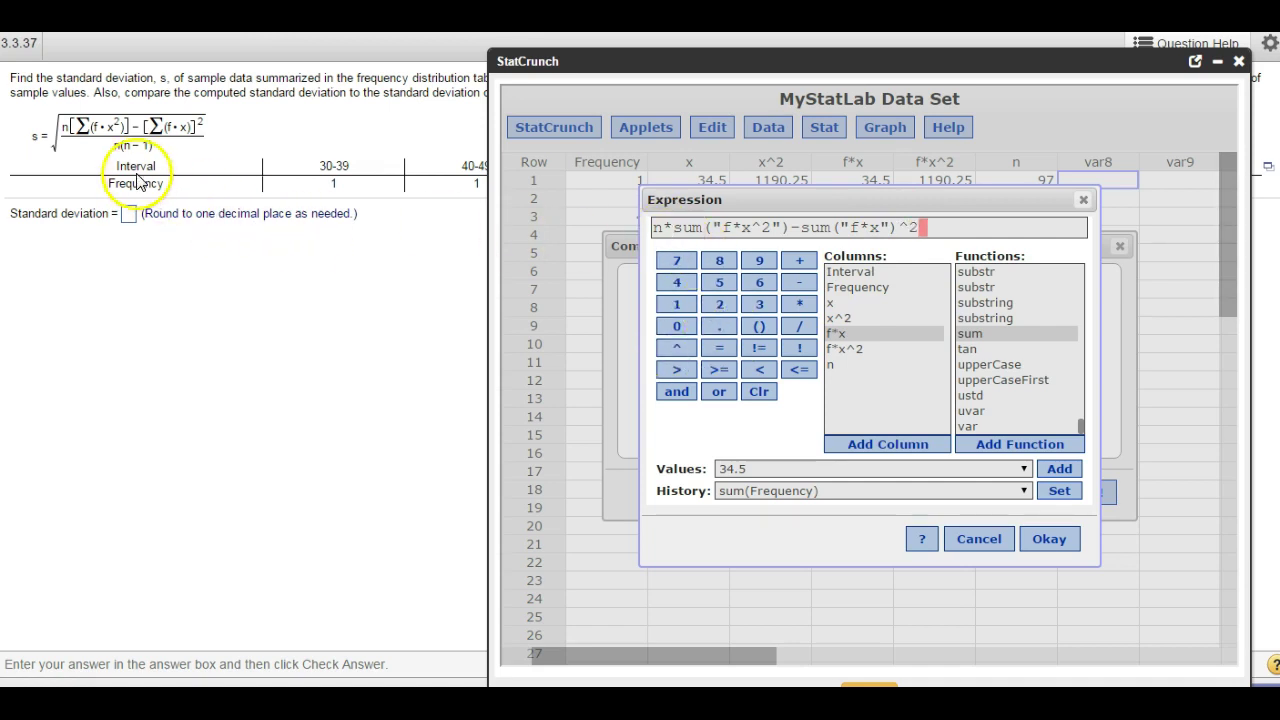
Accept the expression, label the new column Numerator, and compute it into the data table.
click(1049, 539)
click(728, 427)
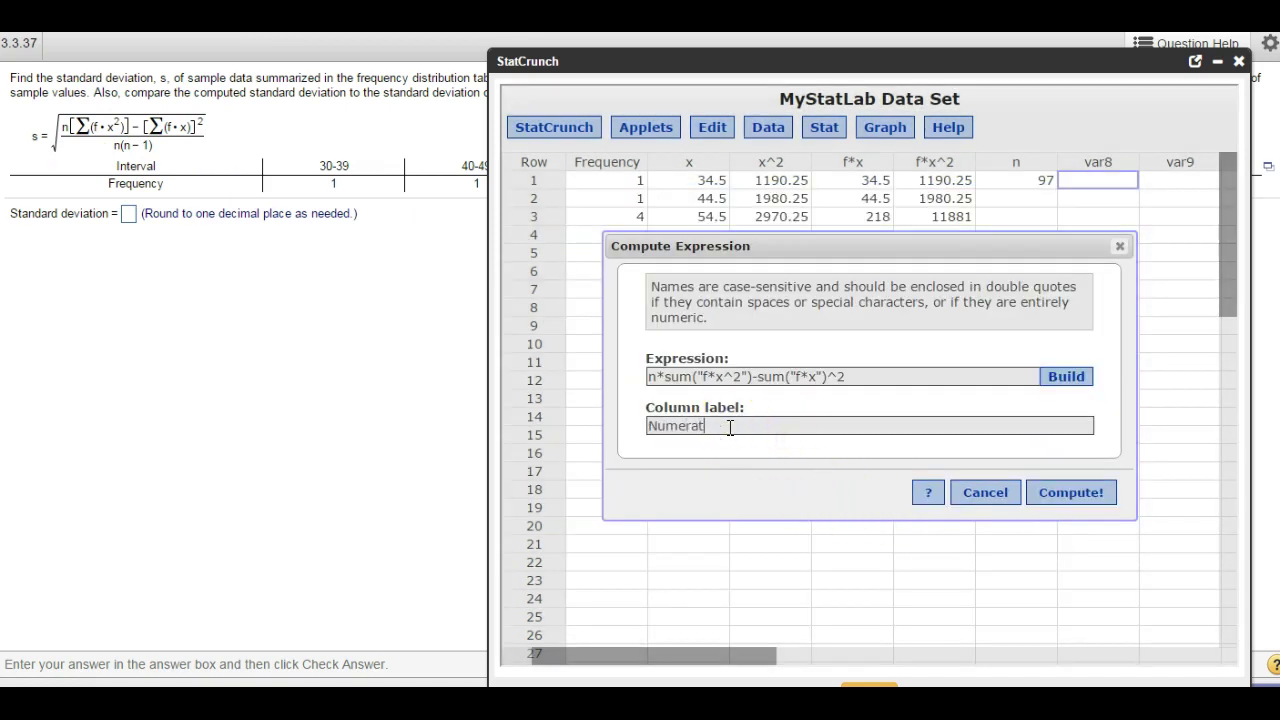
click(1062, 492)
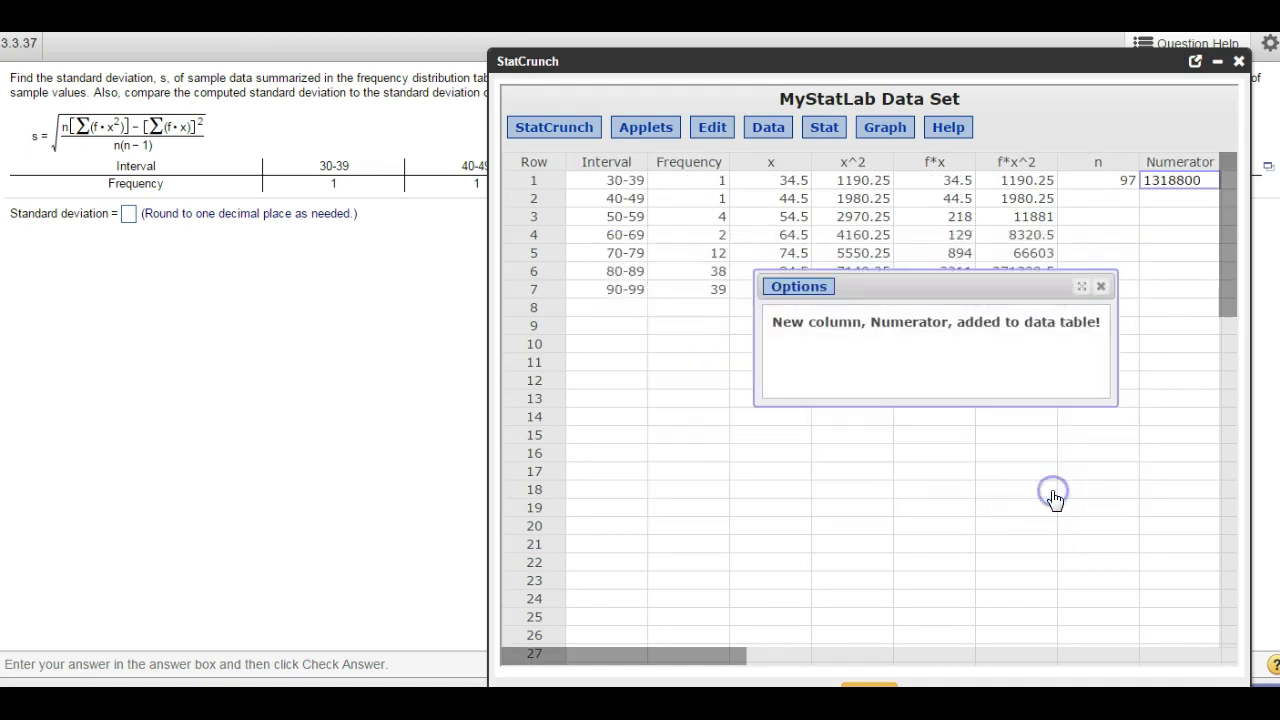
click(1100, 286)
Build a new Compute Expression formula for the denominator of the standard deviation formula, n*(n-1).
drag(711, 654, 749, 654)
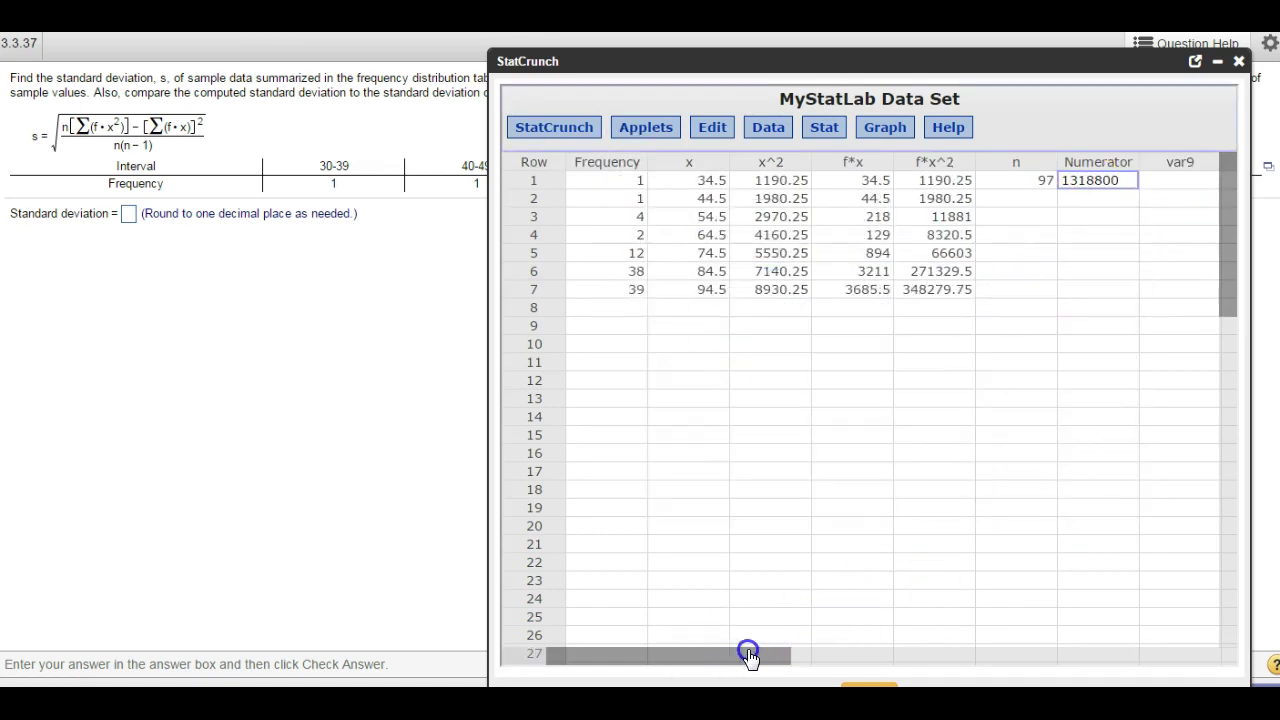
click(1170, 185)
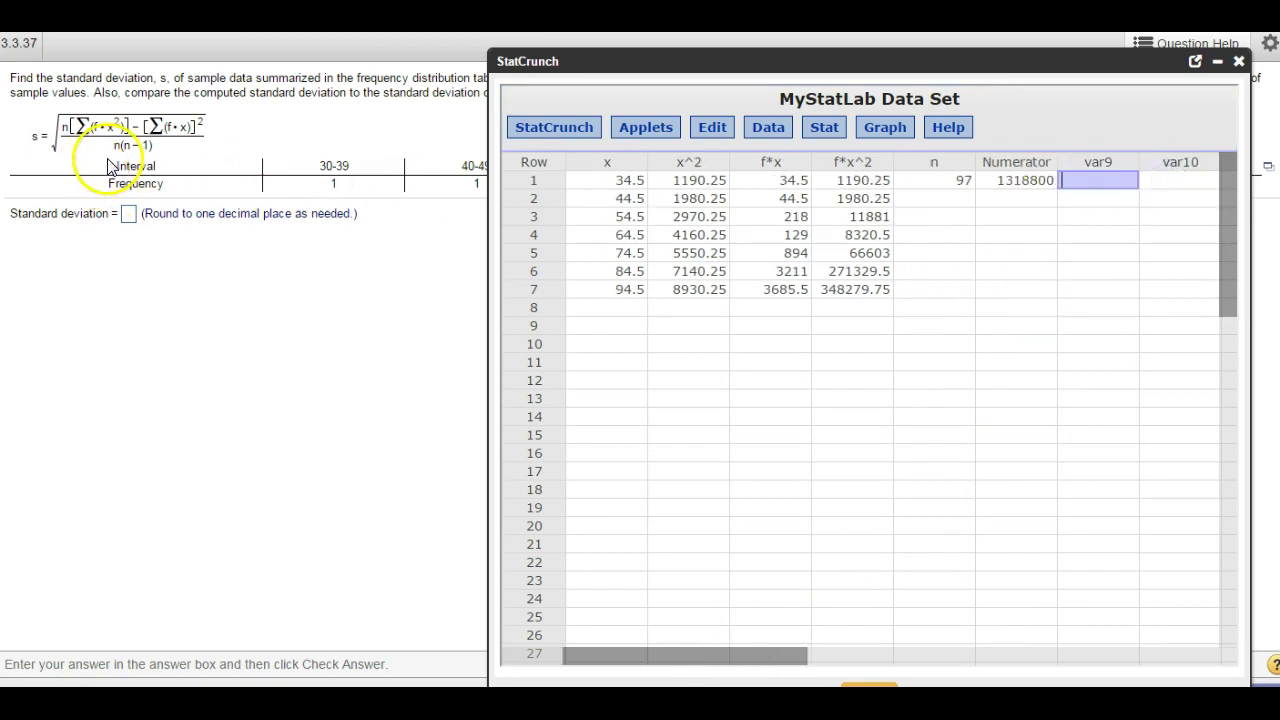
click(766, 128)
mouse_move(800, 274)
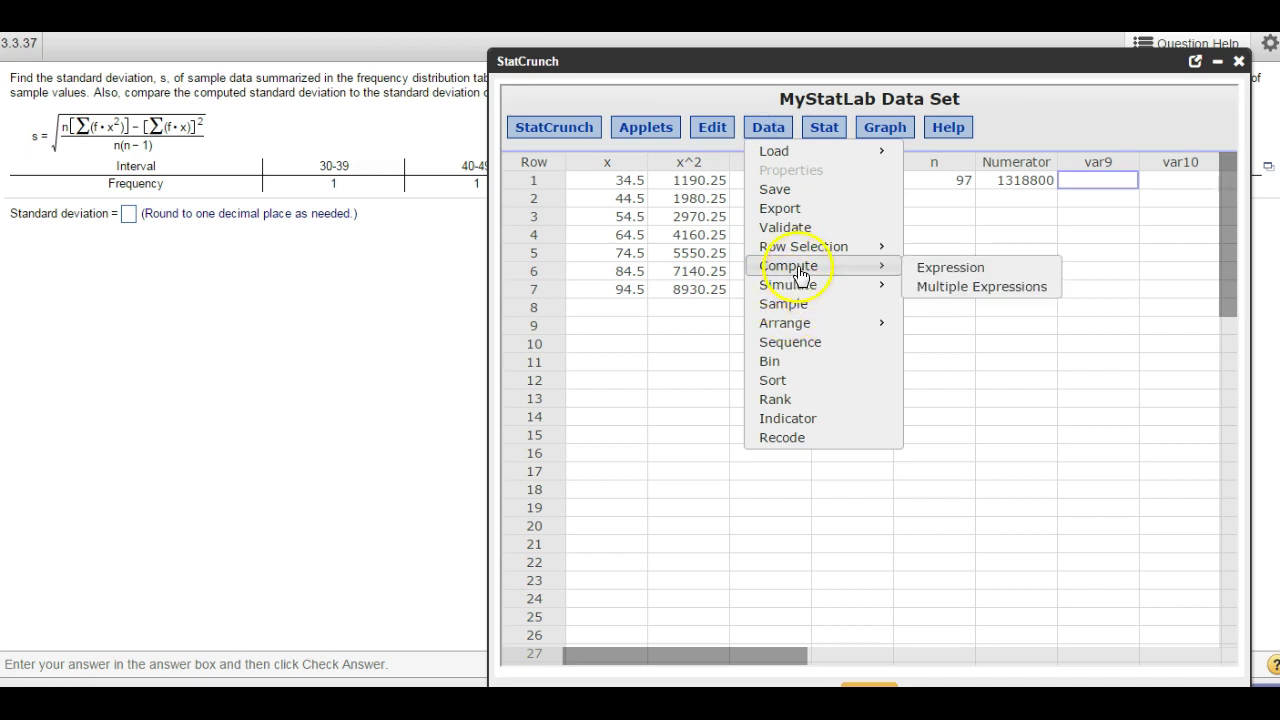
click(921, 268)
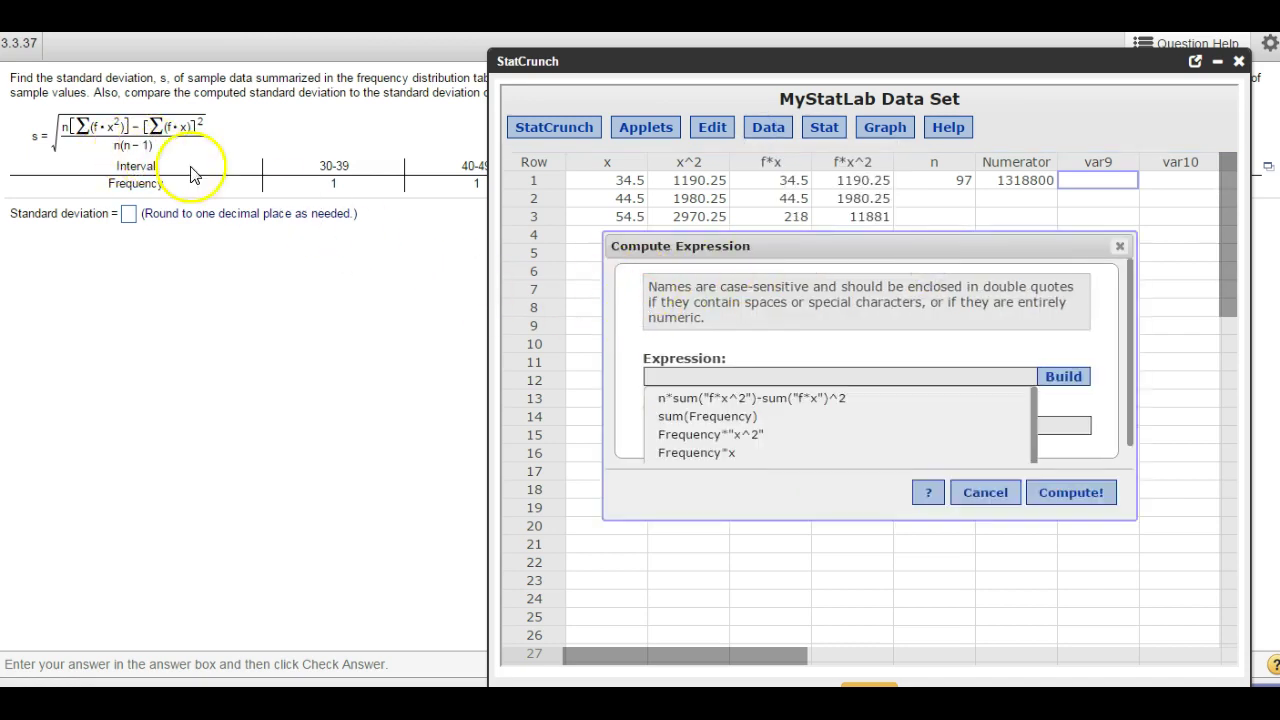
click(1060, 377)
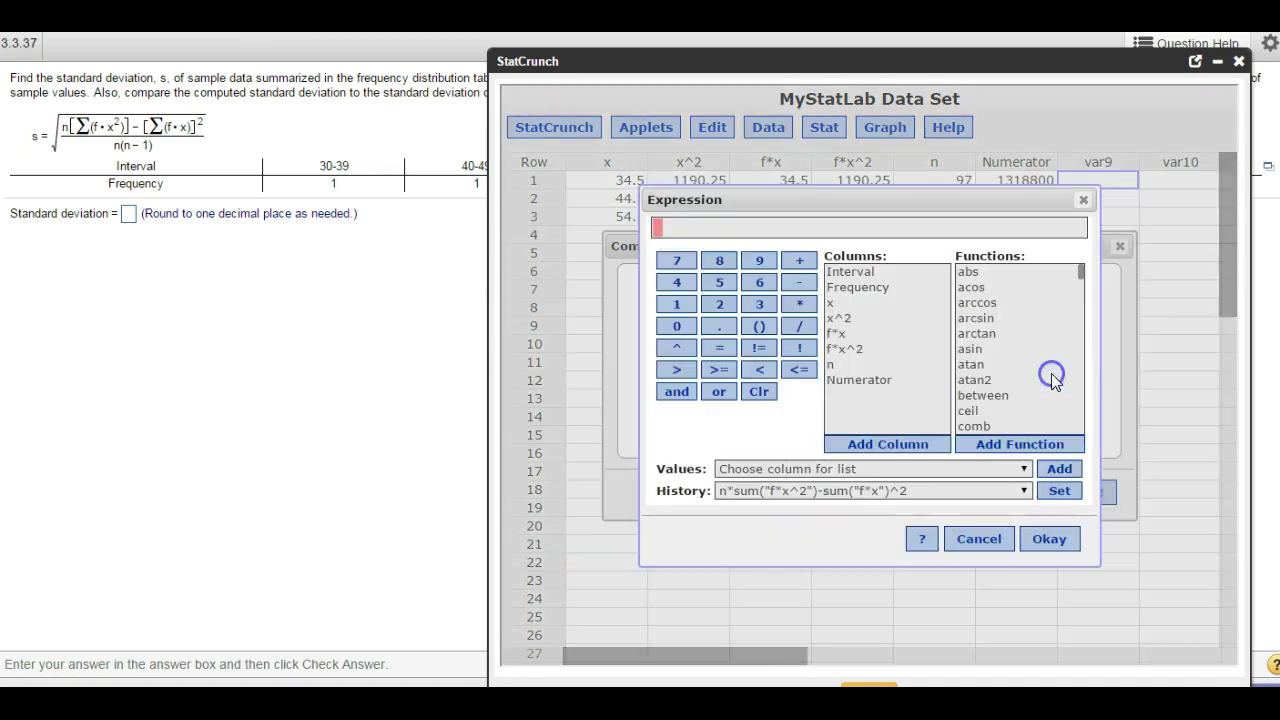
double_click(836, 367)
click(799, 304)
click(757, 327)
double_click(836, 367)
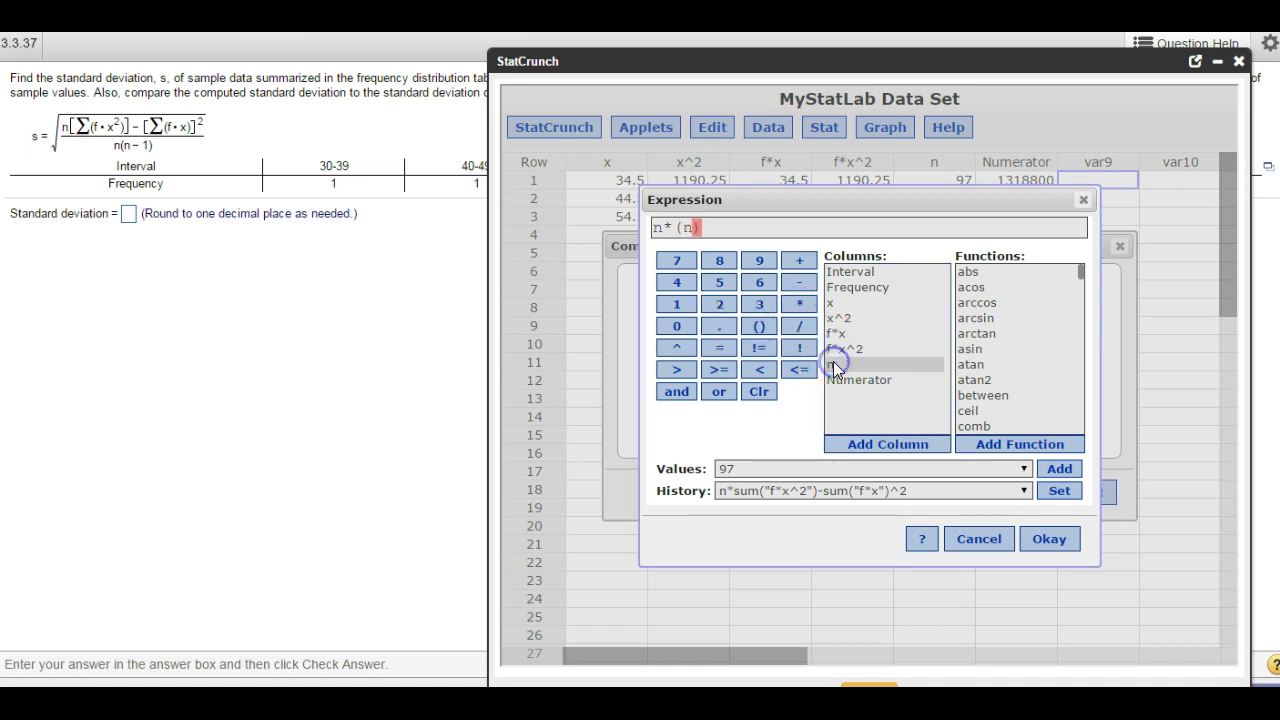
click(797, 283)
click(677, 304)
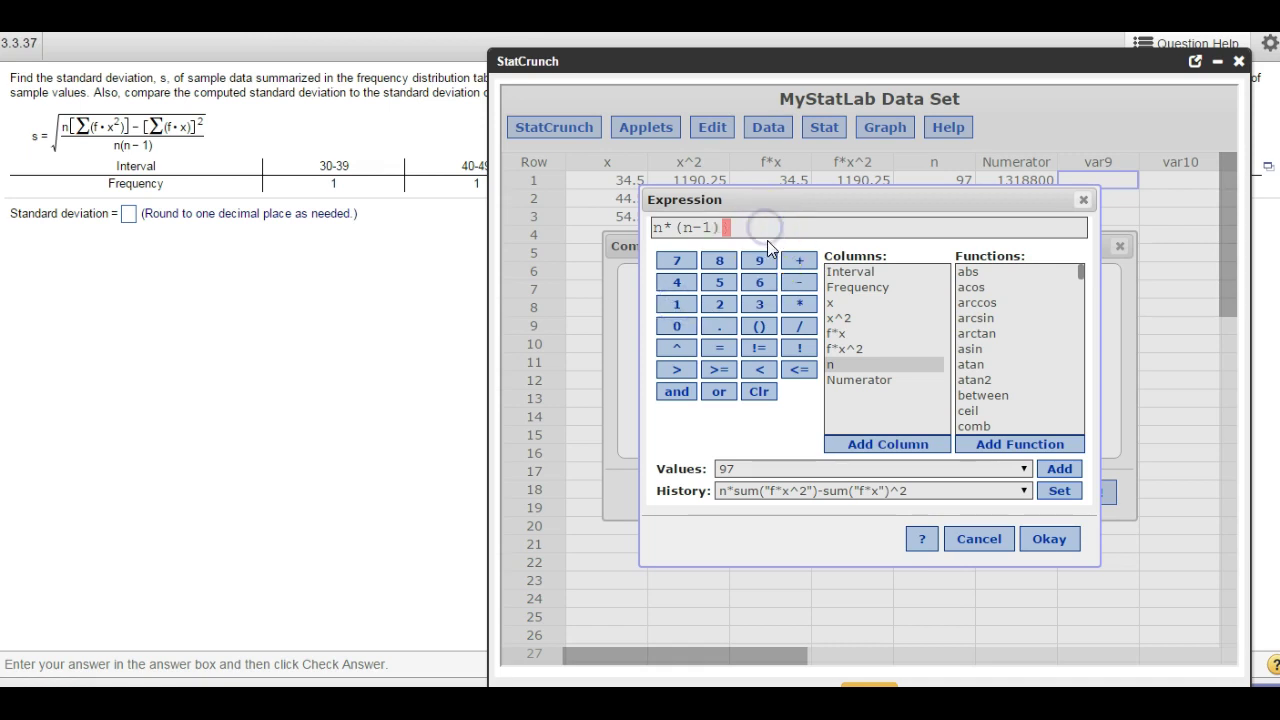
Accept the expression, label the new column Denominator, and compute it into the data table.
click(1046, 538)
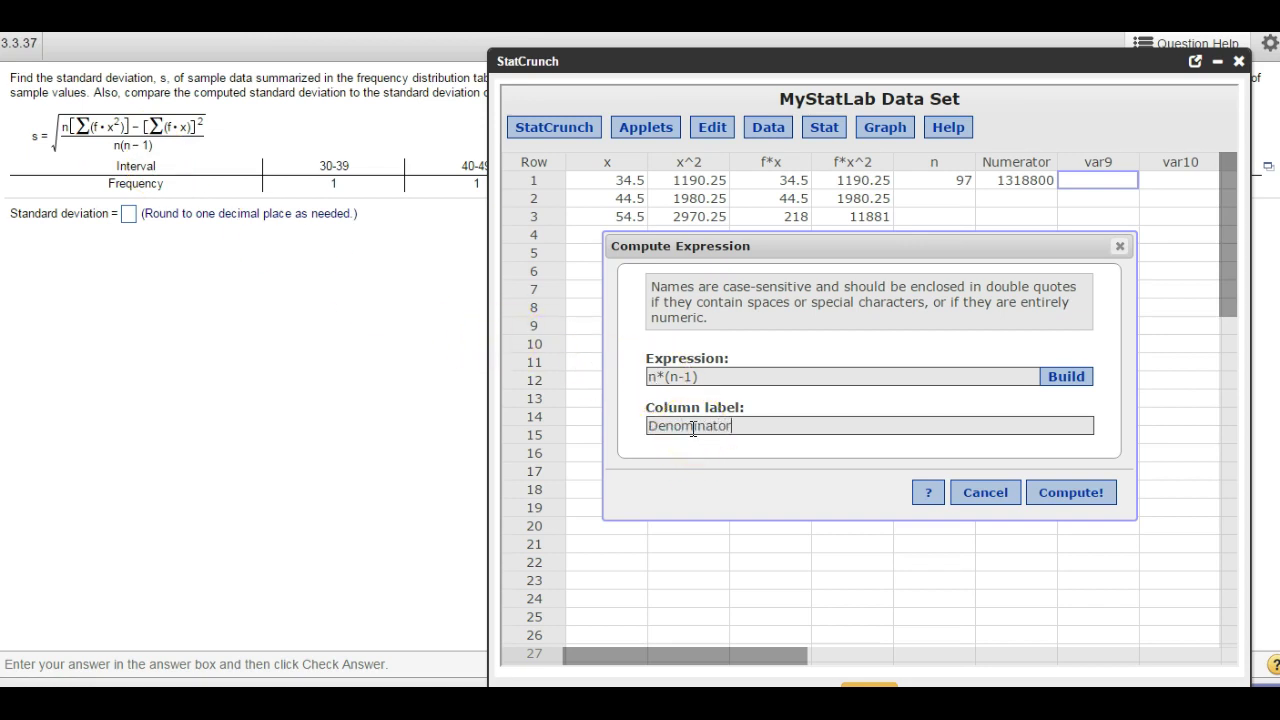
click(1066, 494)
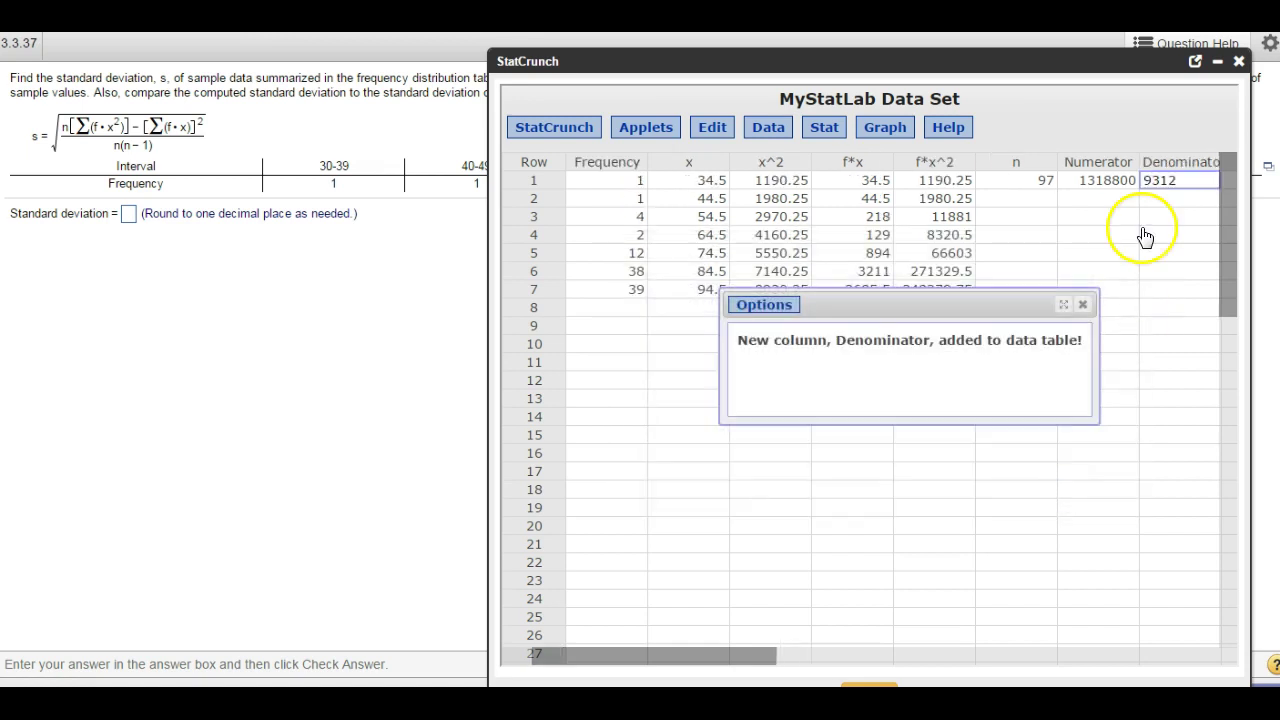
click(1082, 304)
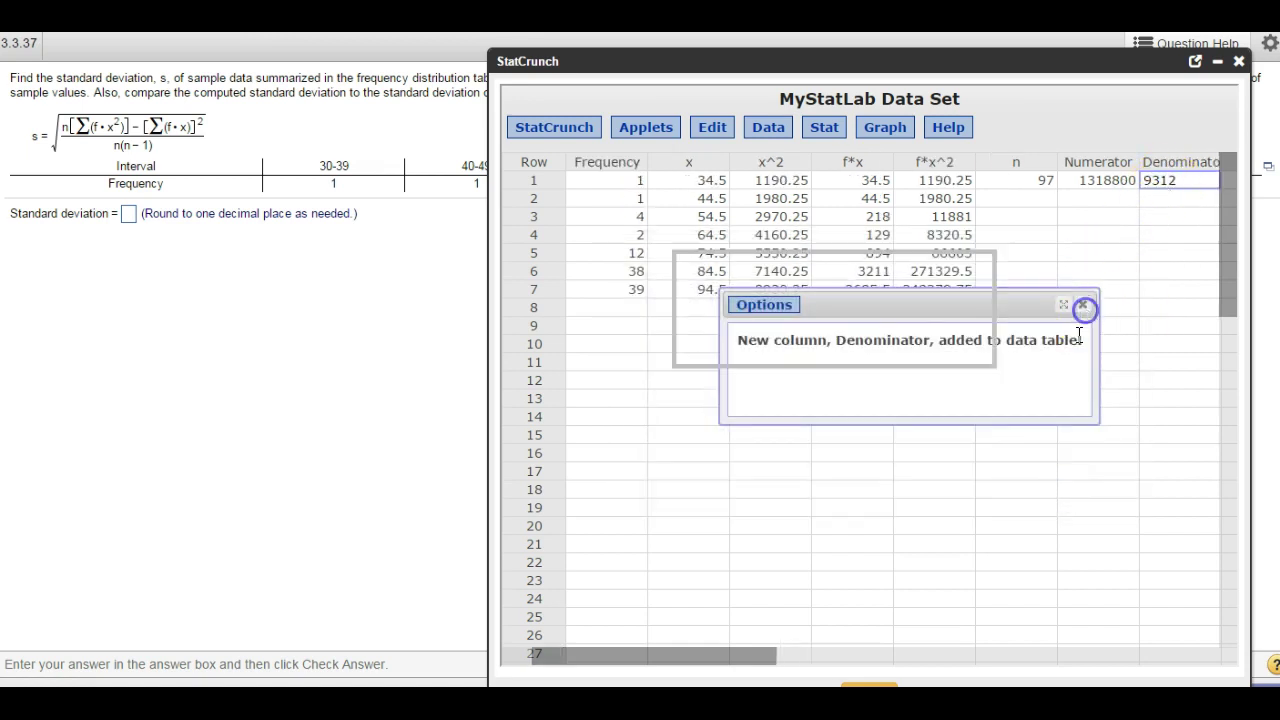
Start a new Compute Expression formula in the expression builder with the sqrt function, discarding any function inserted by mistake.
drag(737, 660, 763, 654)
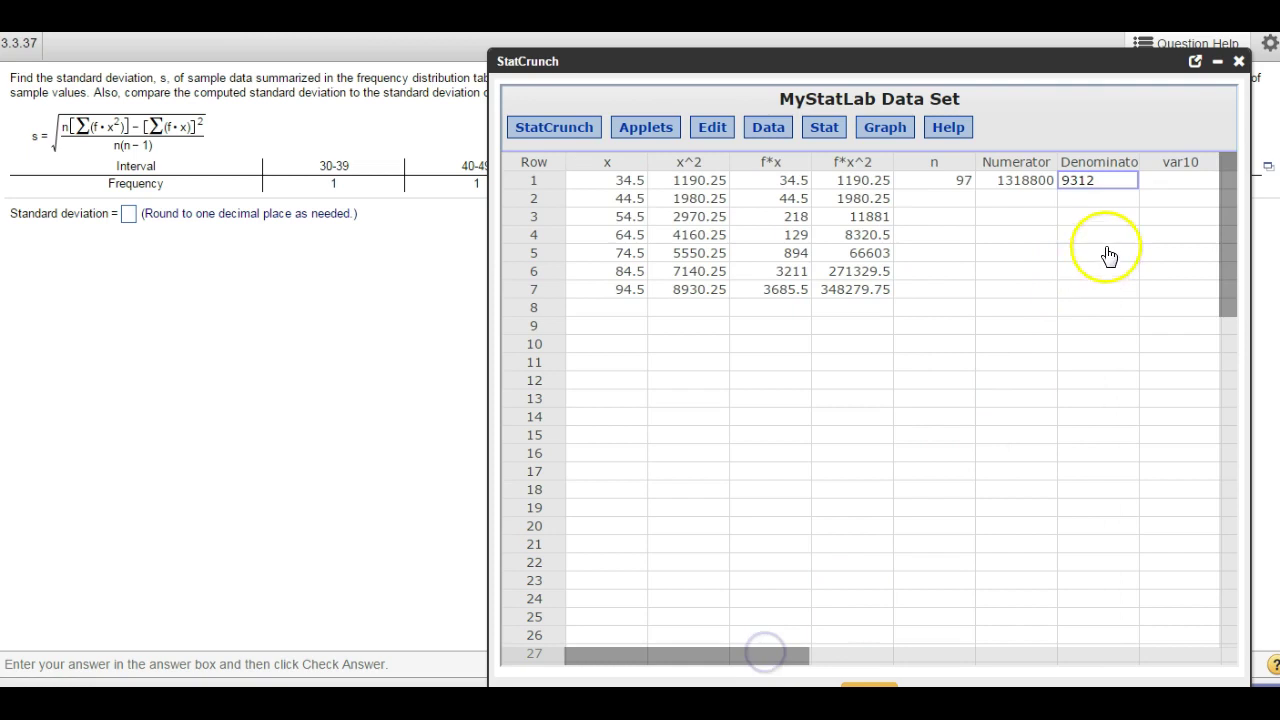
click(1174, 176)
click(1090, 173)
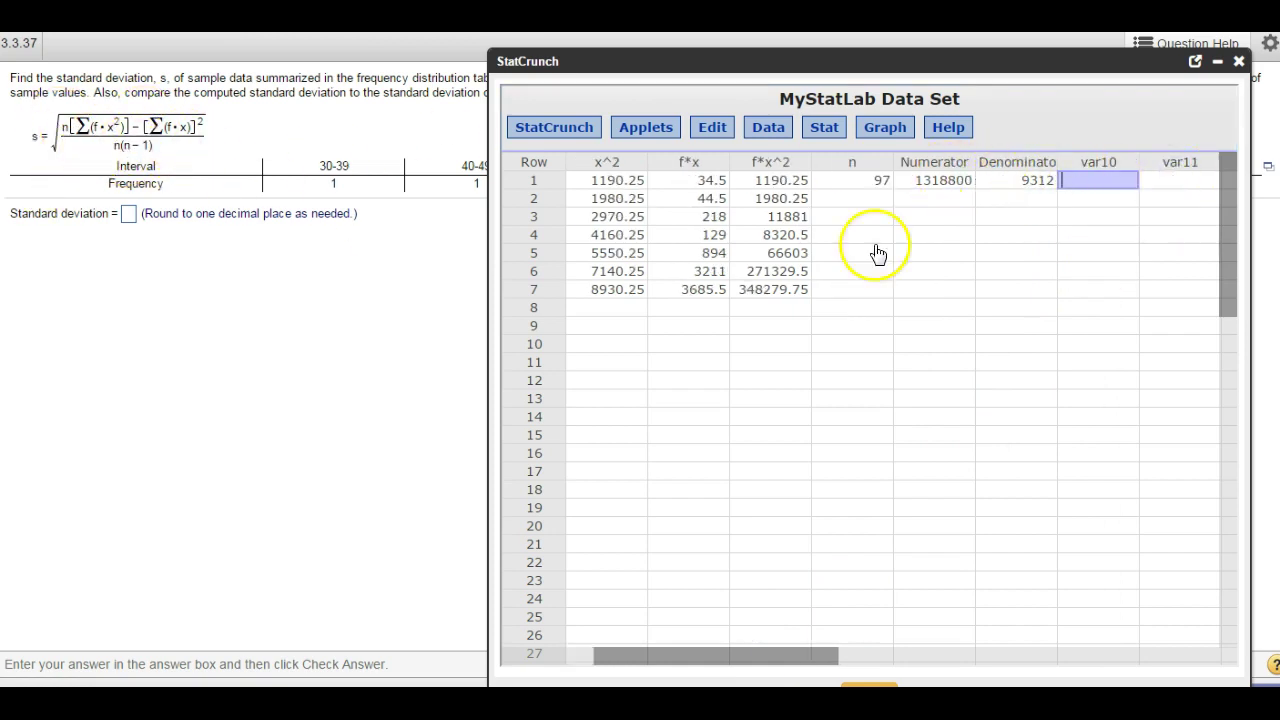
click(766, 128)
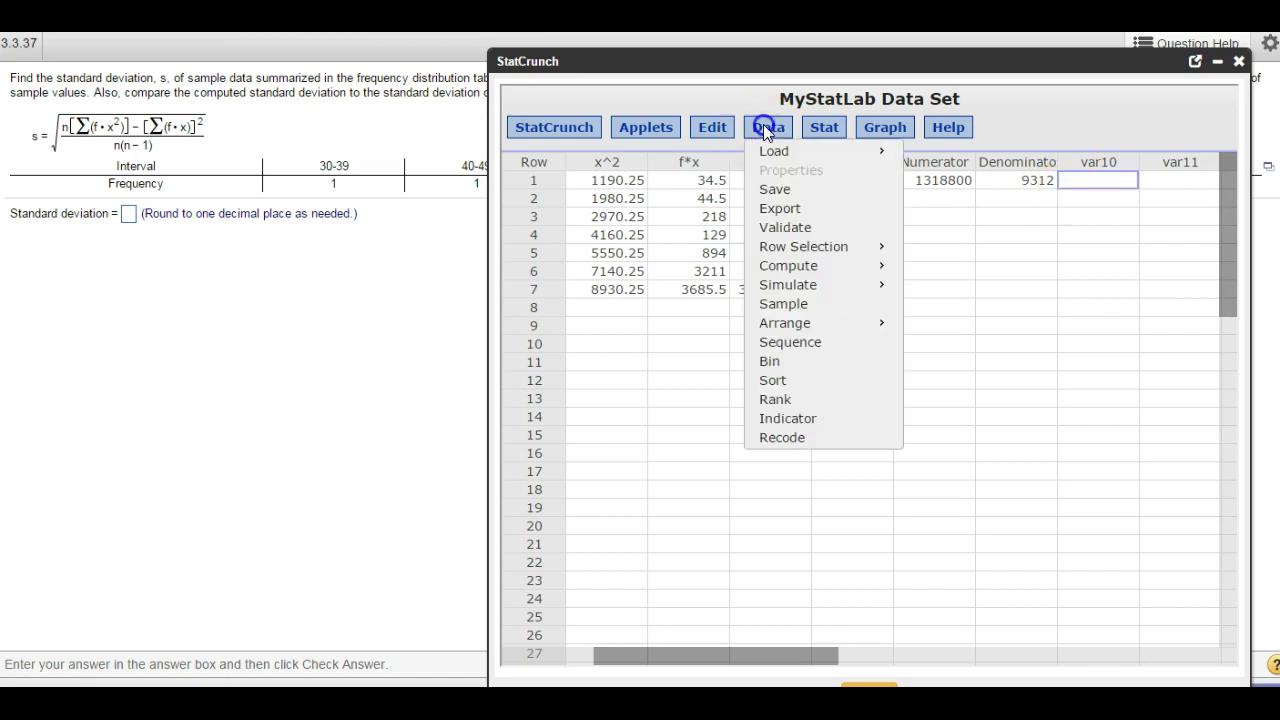
mouse_move(785, 268)
click(943, 266)
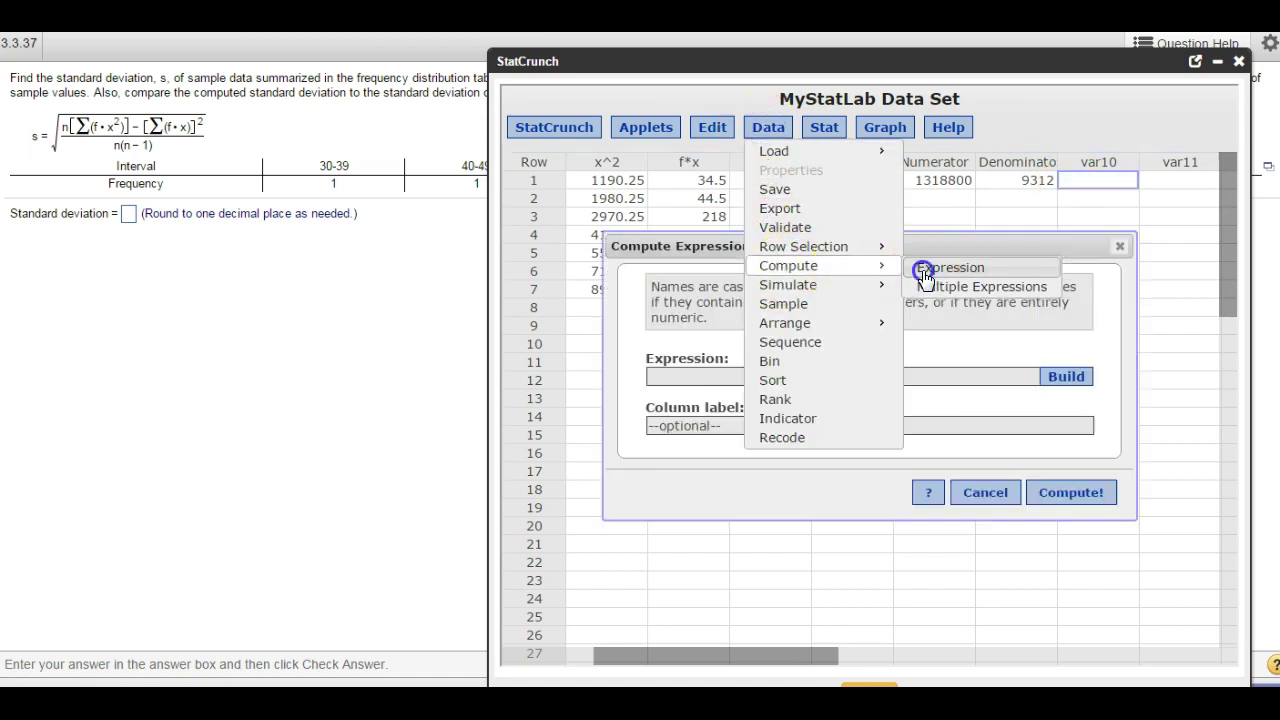
click(1055, 378)
double_click(1052, 379)
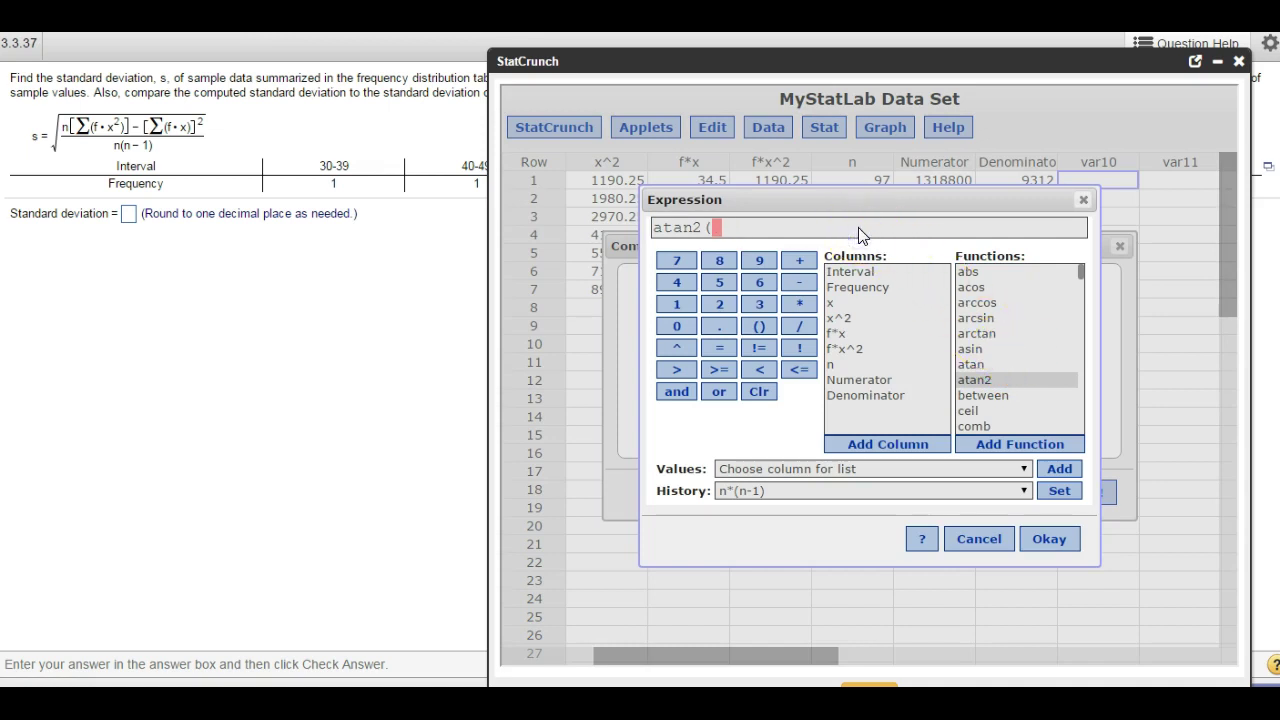
scroll(1040, 342, down, 15)
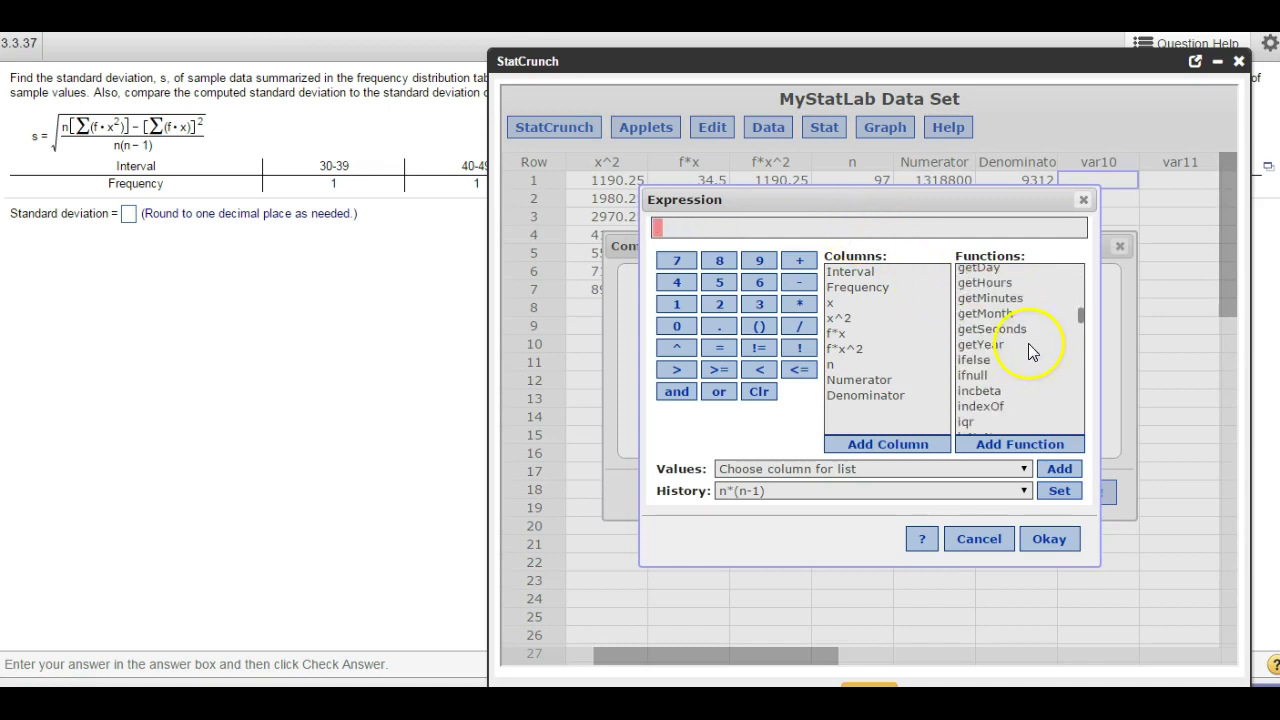
scroll(992, 358, down, 8)
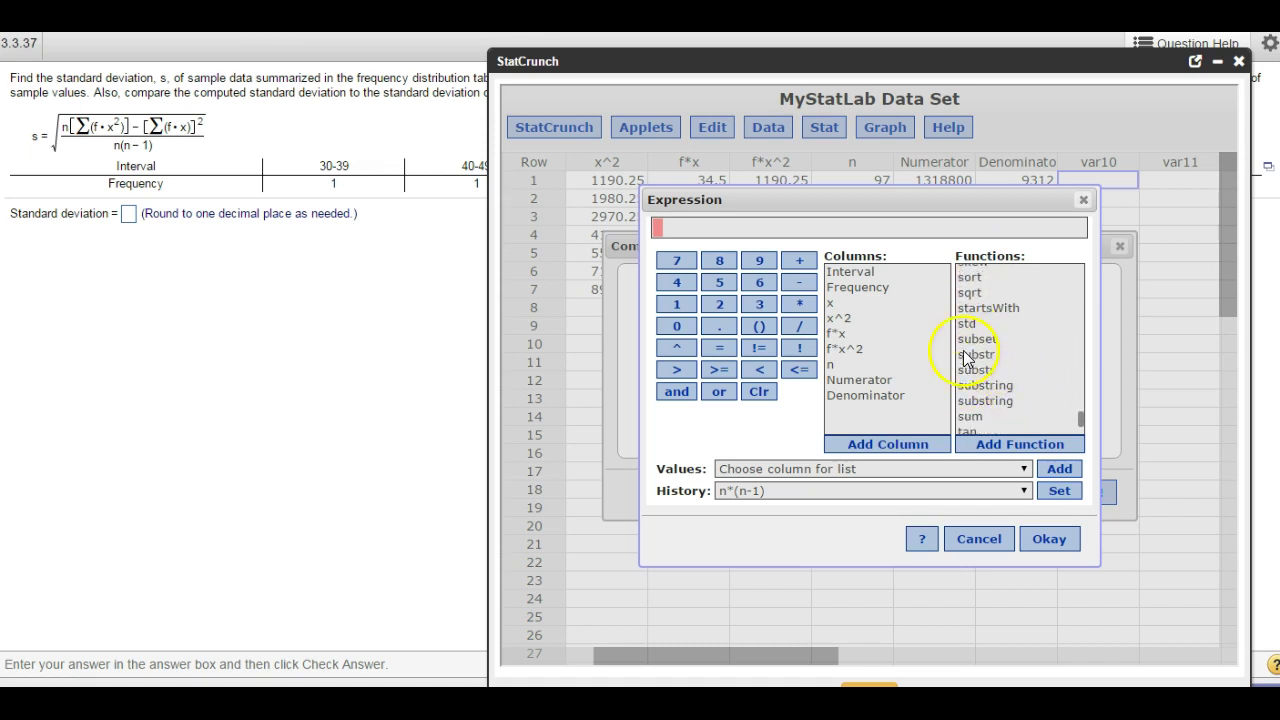
double_click(970, 294)
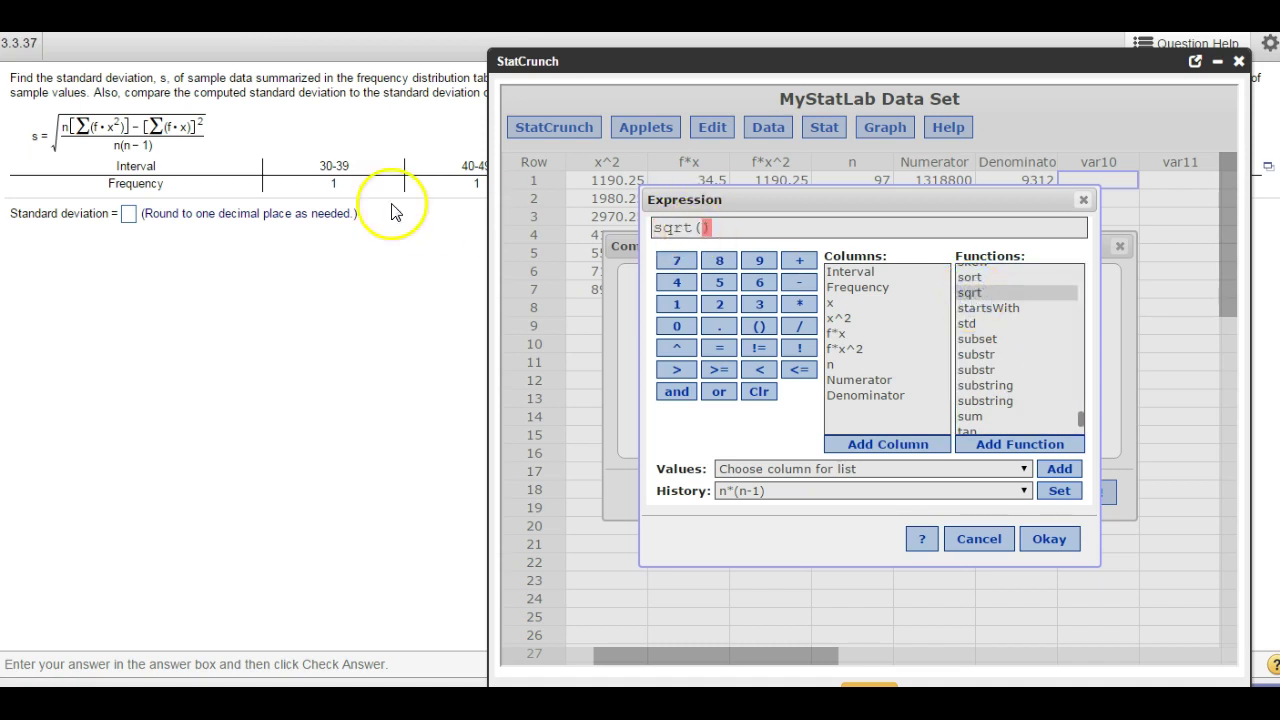
Complete the formula as sqrt("Numerator"/"Denominator"), accept it, and compute it into the data table without a column label.
double_click(858, 380)
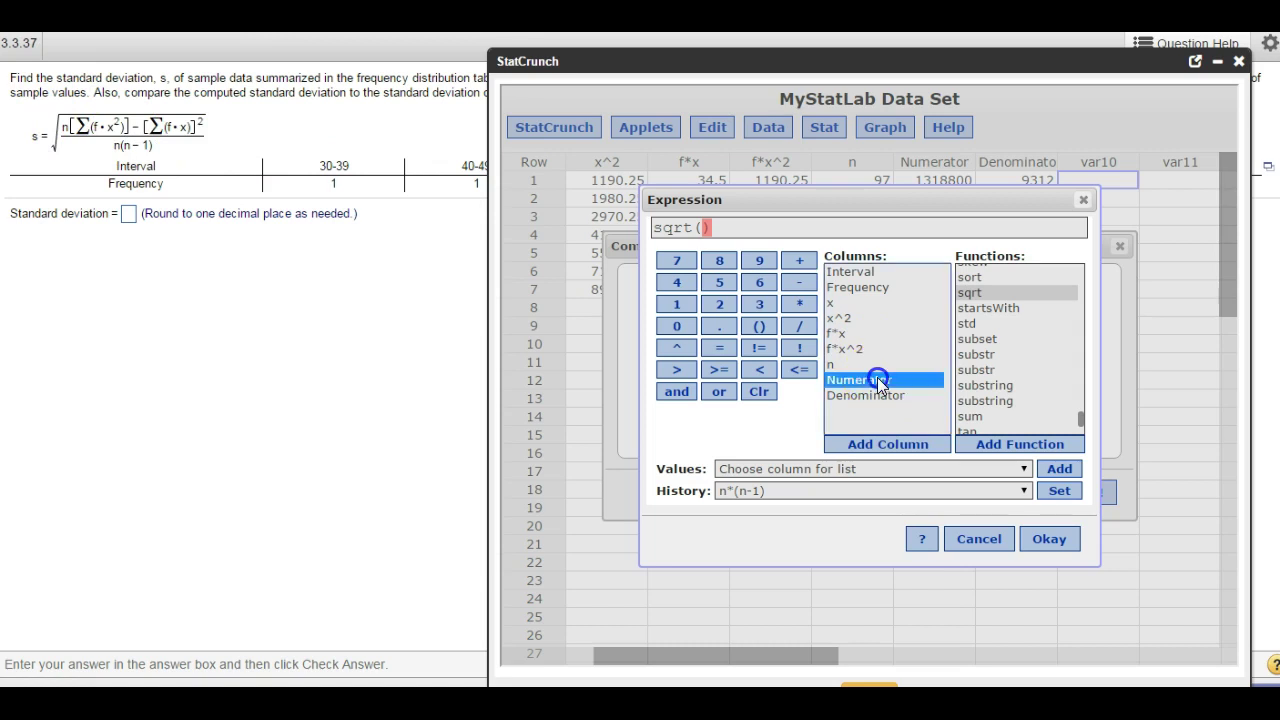
click(799, 326)
double_click(882, 402)
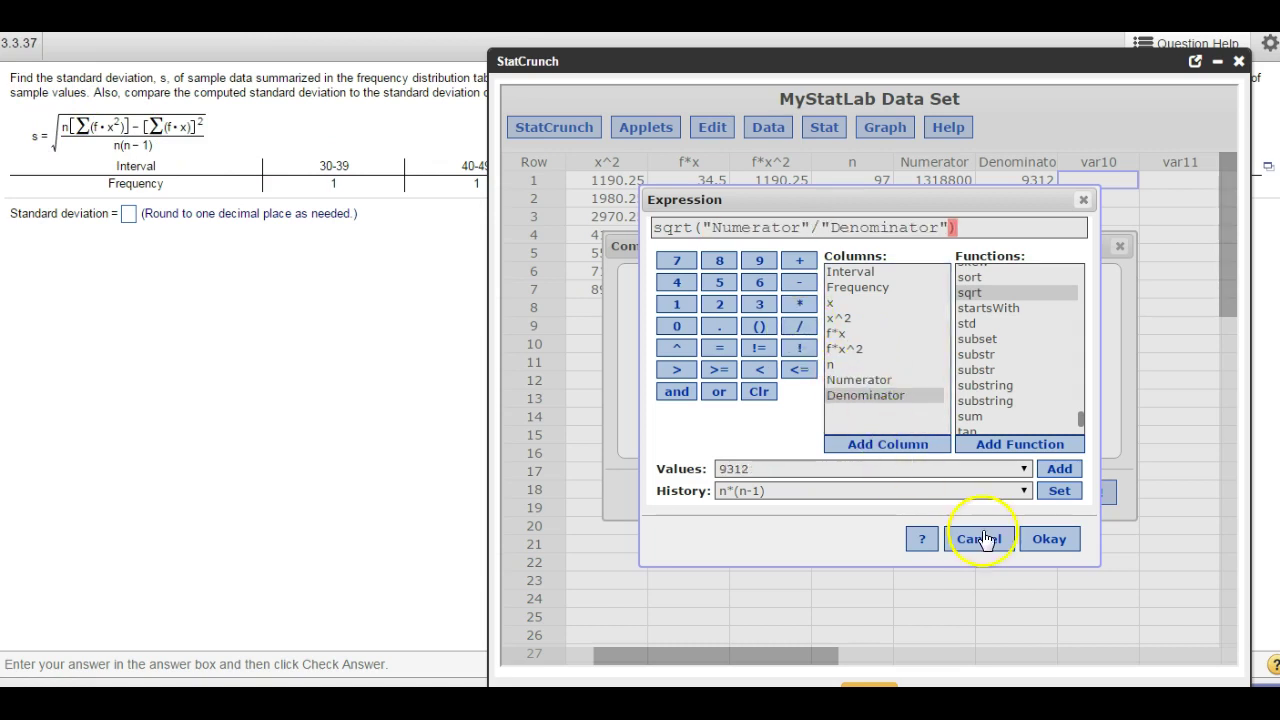
click(1046, 546)
click(1071, 491)
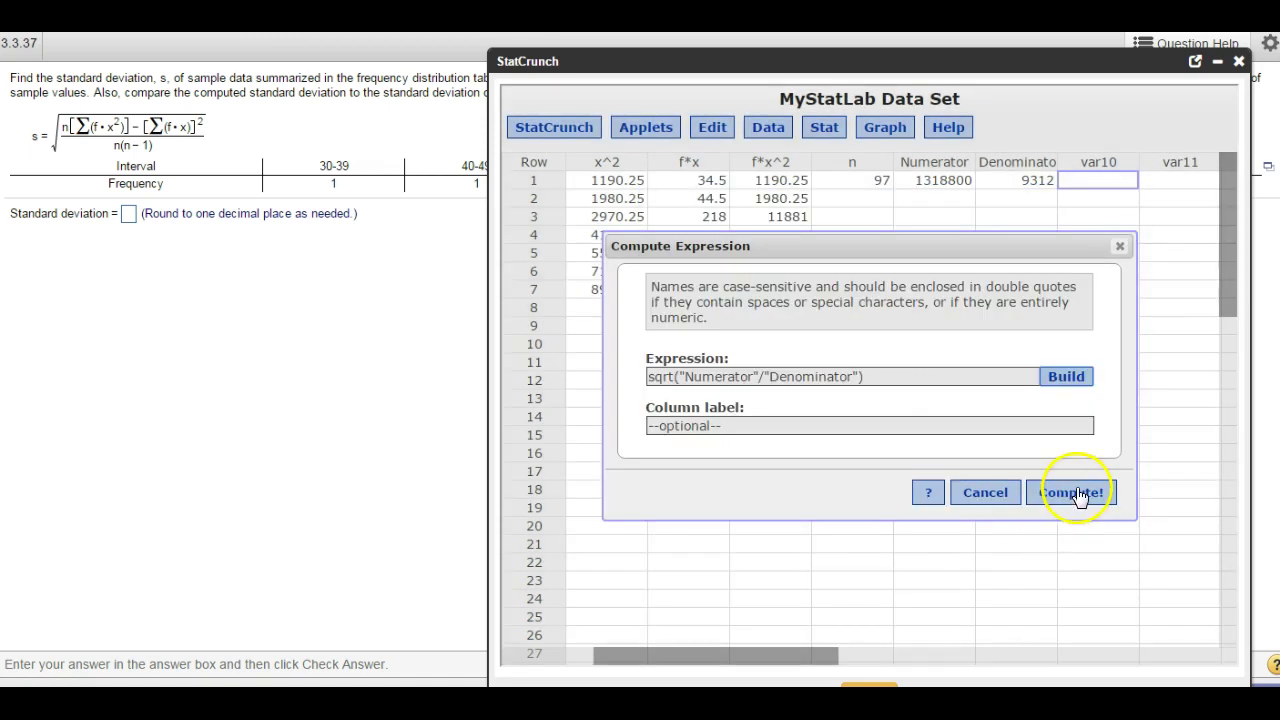
Rename the new square-root column to s in the data table.
click(1166, 190)
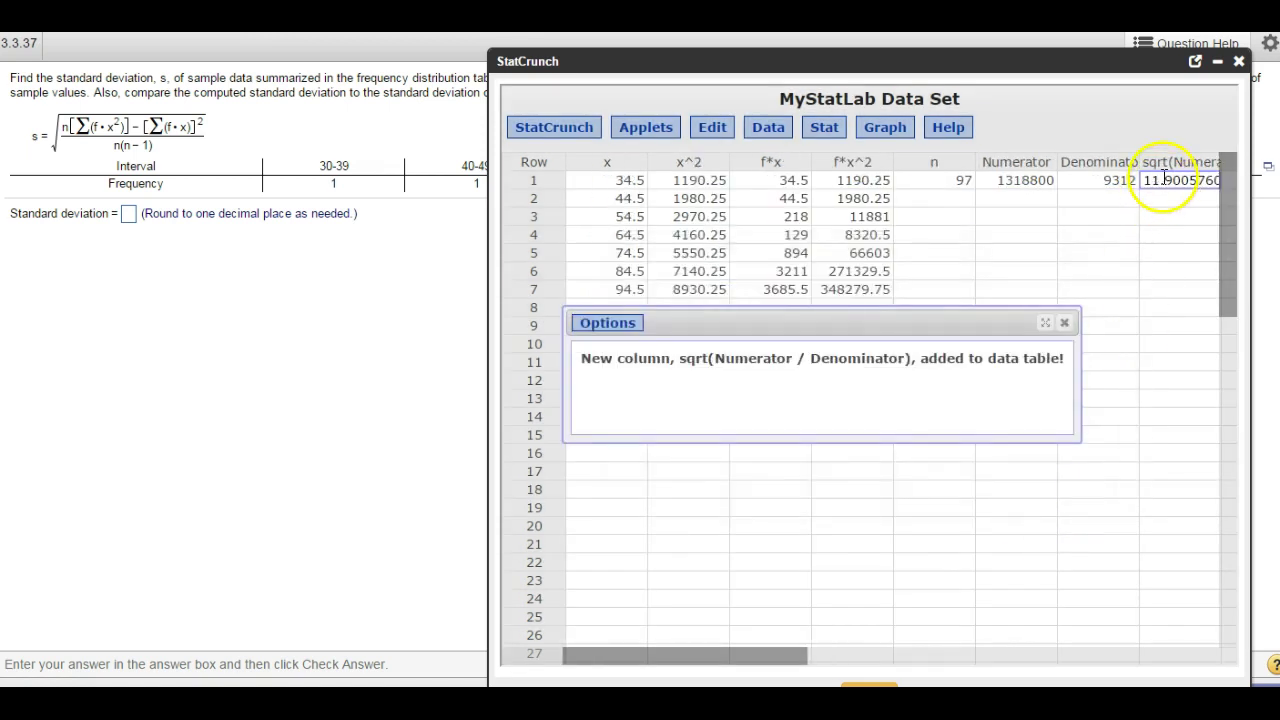
click(1160, 198)
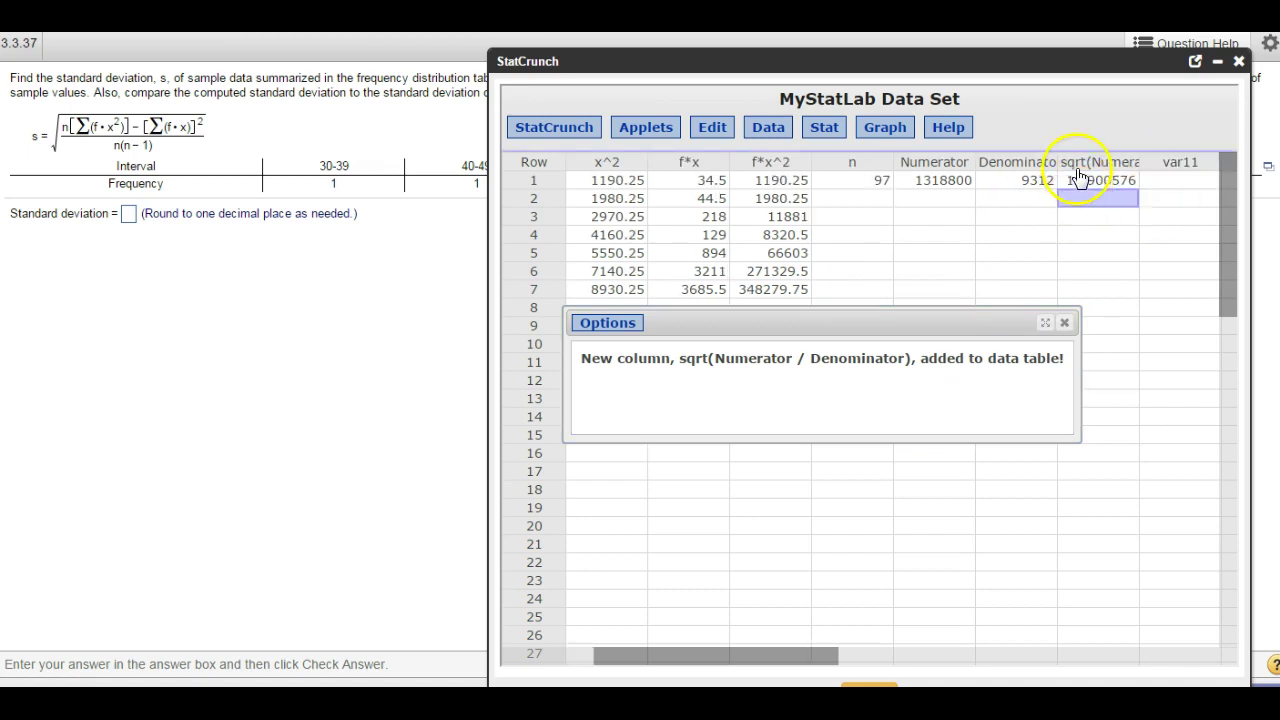
click(1077, 163)
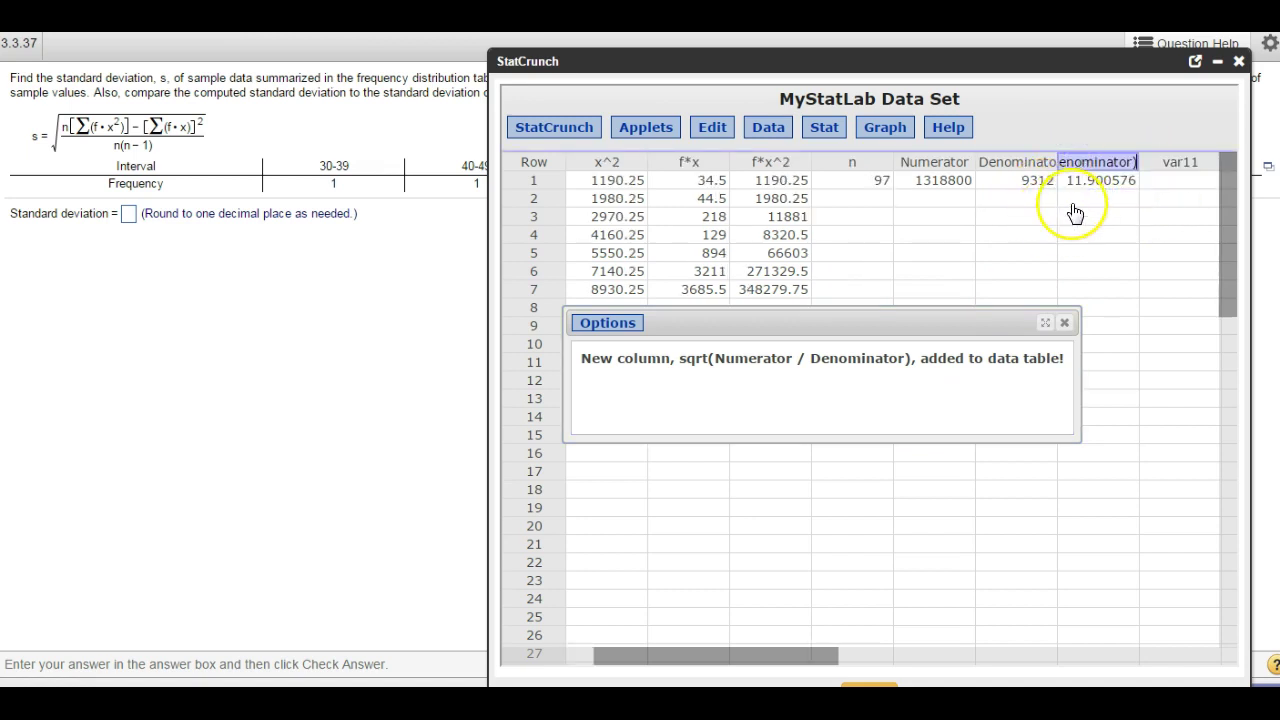
text(s)
click(1076, 235)
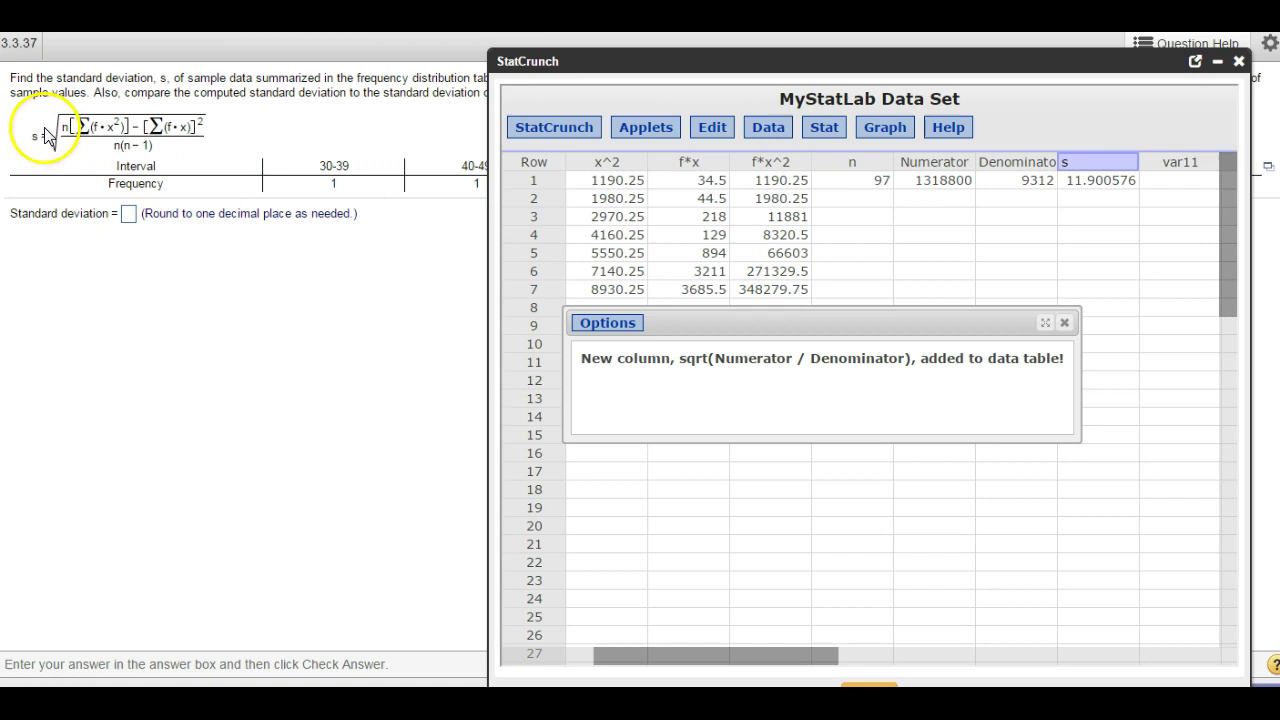
click(1073, 233)
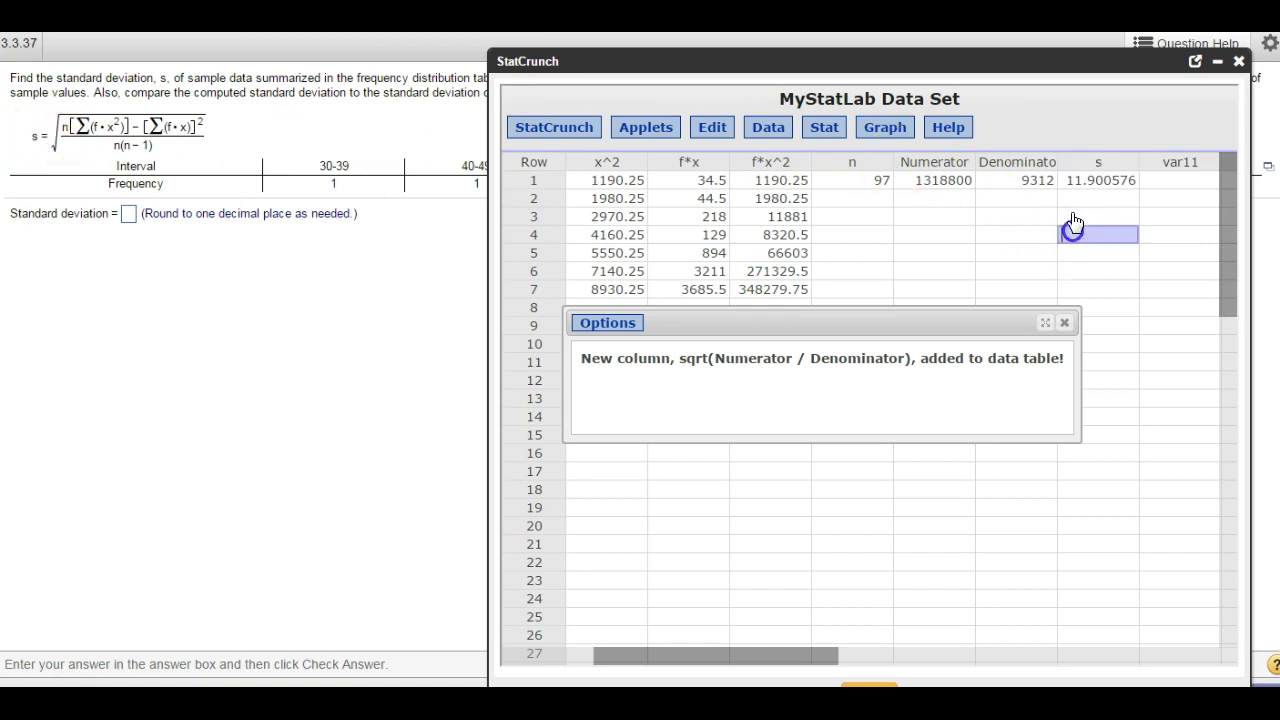
Enter 11.9 as the standard deviation answer, submit it, and close the StatCrunch window.
click(126, 216)
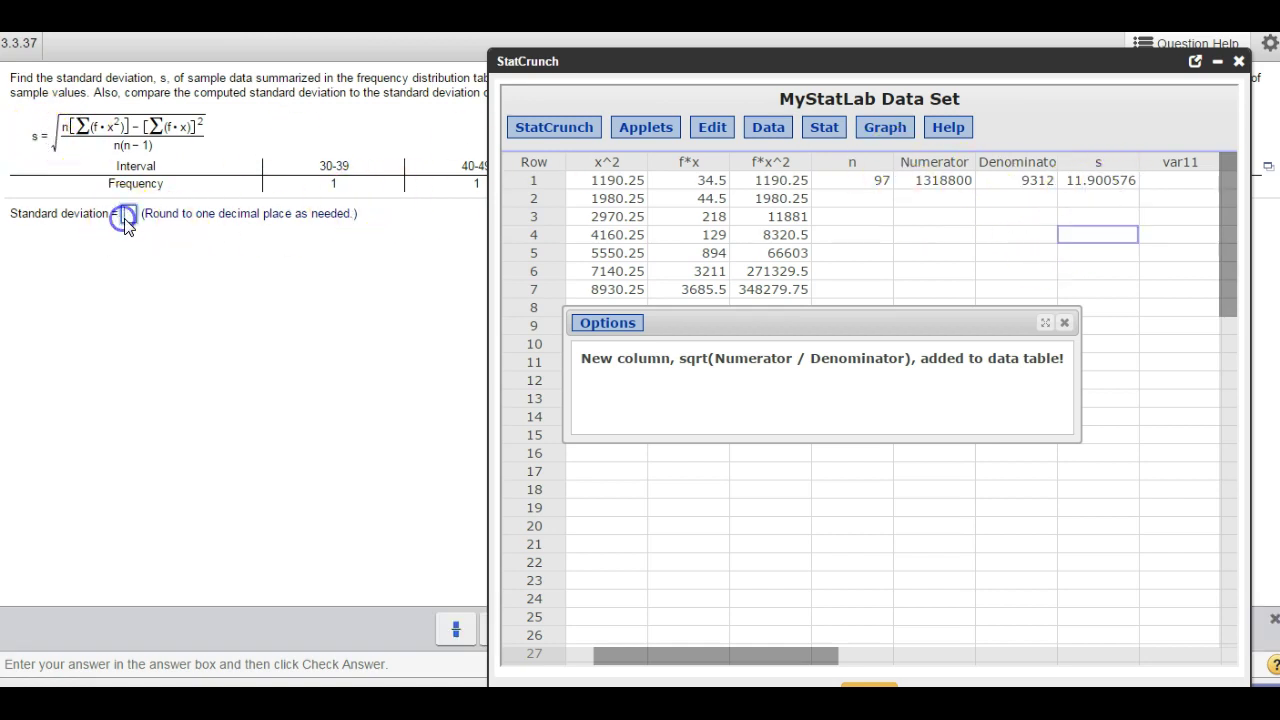
text(11.9)
key(Return)
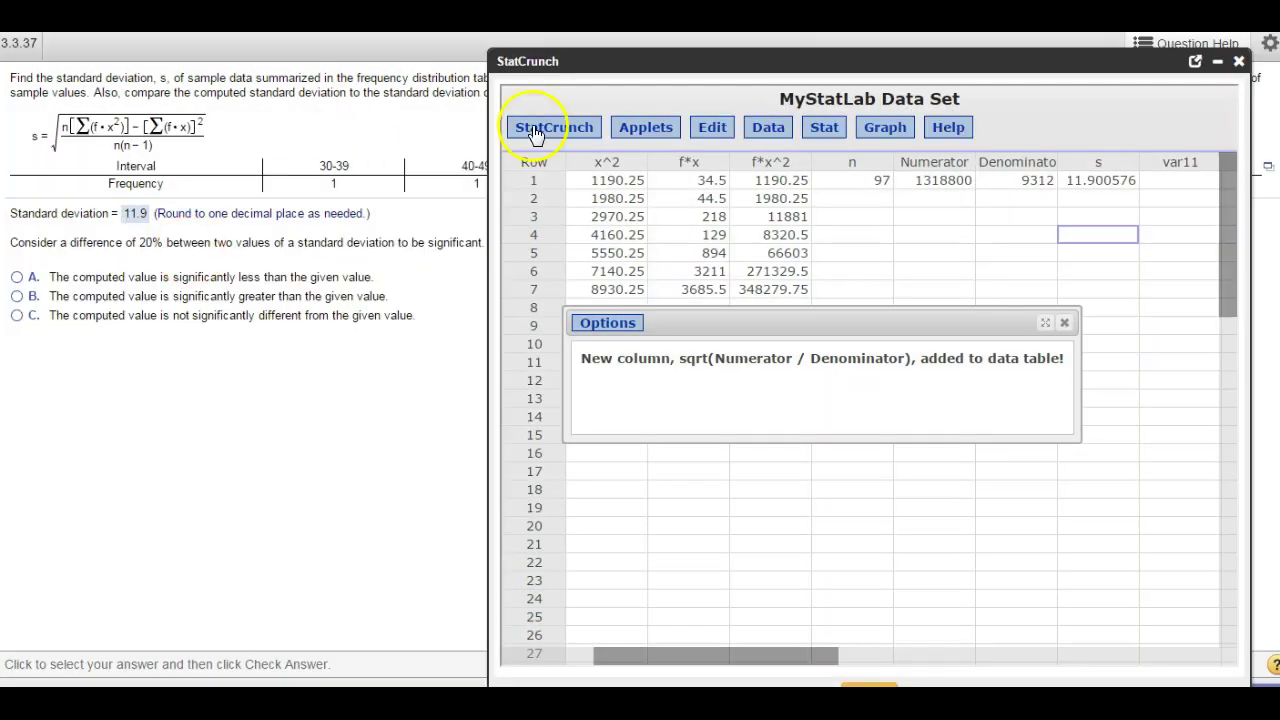
click(1238, 61)
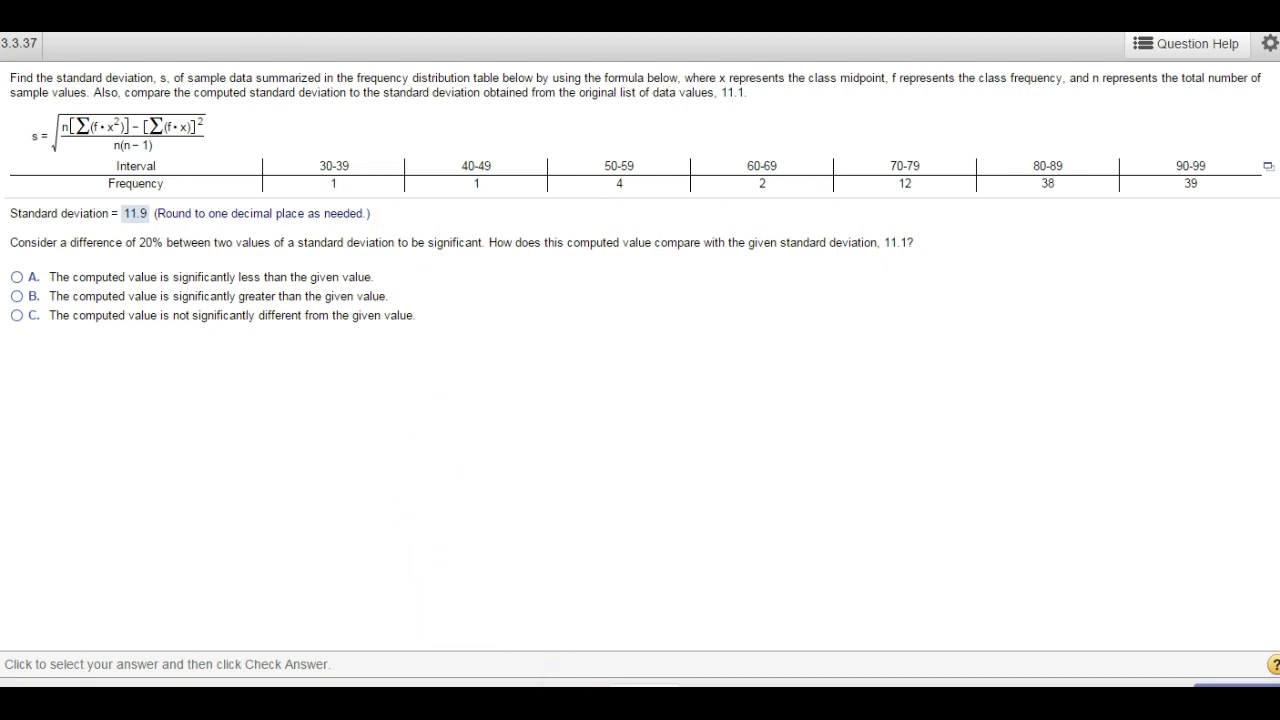
Switch to the Calculator app.
key(alt+Tab)
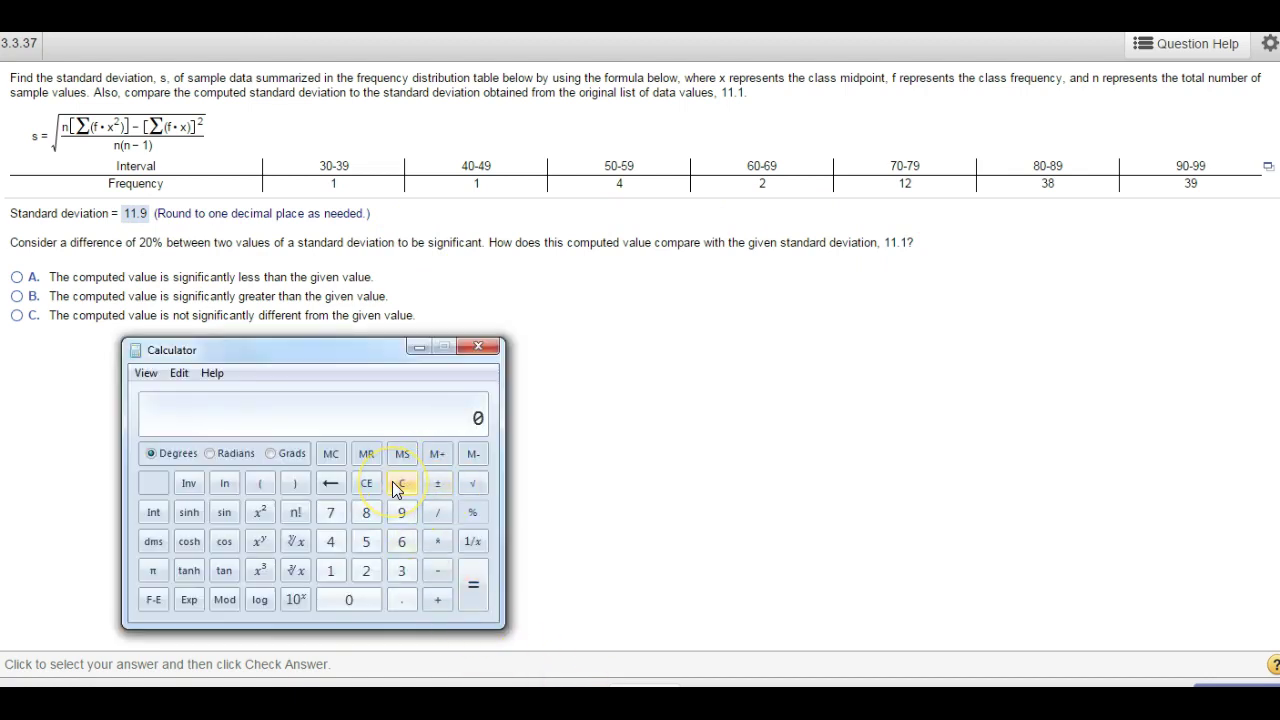
text(11.9)
key(slash)
click(392, 481)
Calculate the percentage difference between the two standard deviations as (11.9 - 11.1) / 11.1 * 100.
text(11.9)
key(minus)
text(11.1)
key(Return)
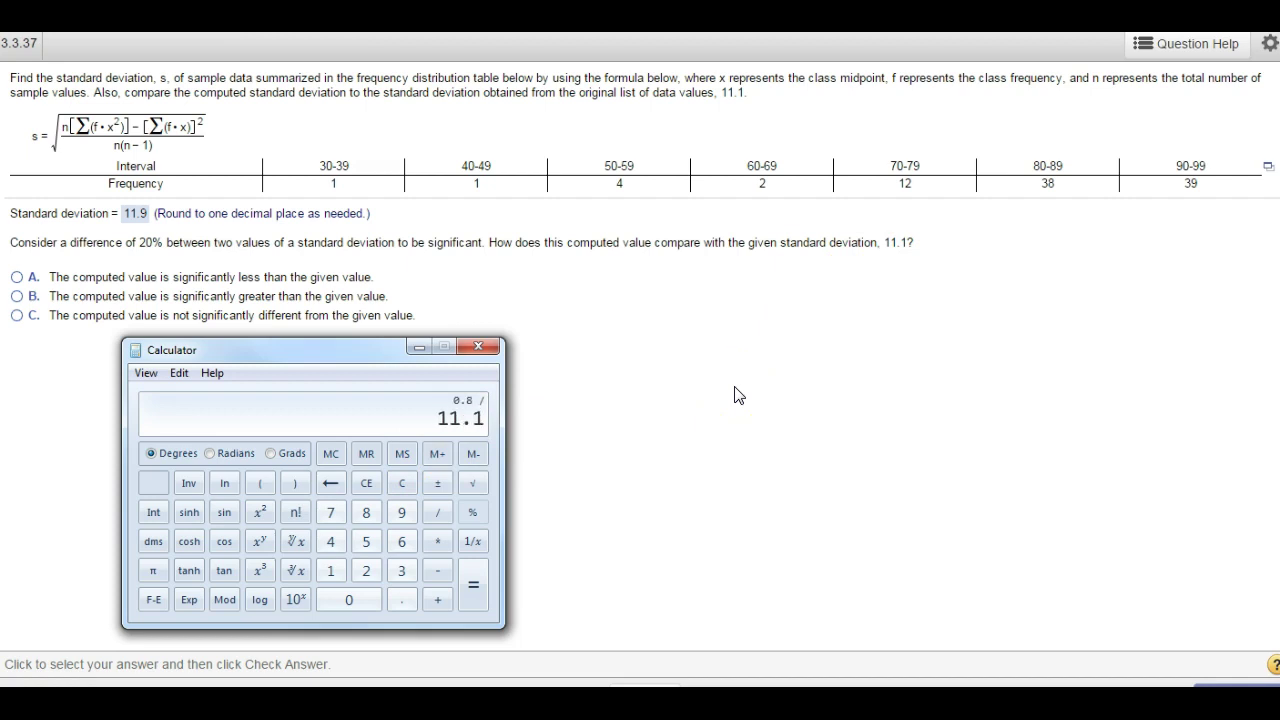
key(Return)
key(asterisk)
text(100)
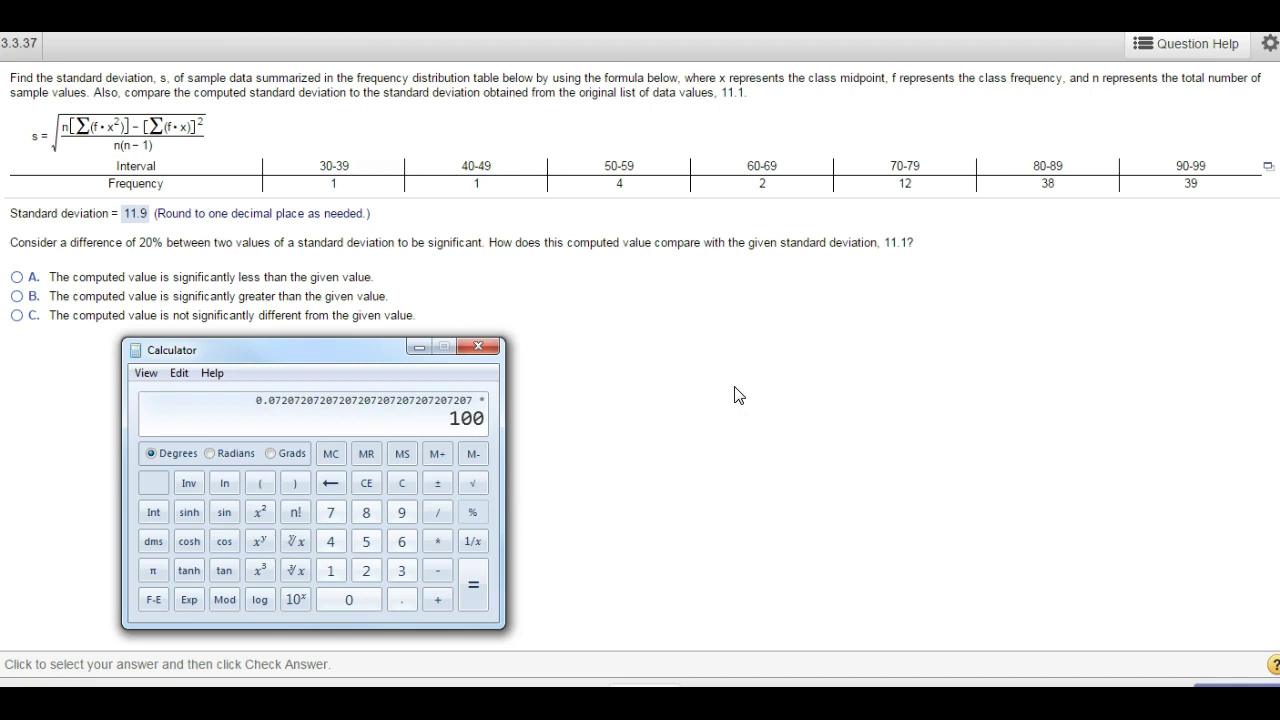
key(Return)
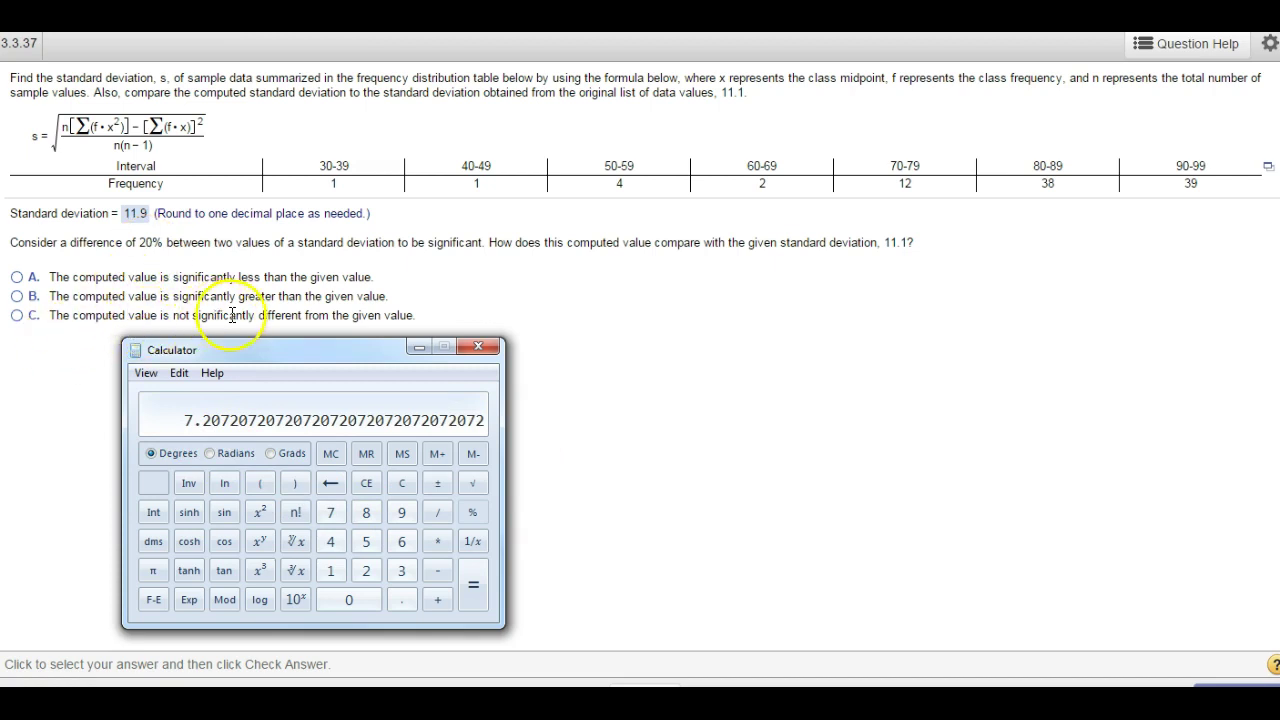
Choose answer C, that the computed value is not significantly different from the given value, check it, and dismiss the feedback.
click(17, 315)
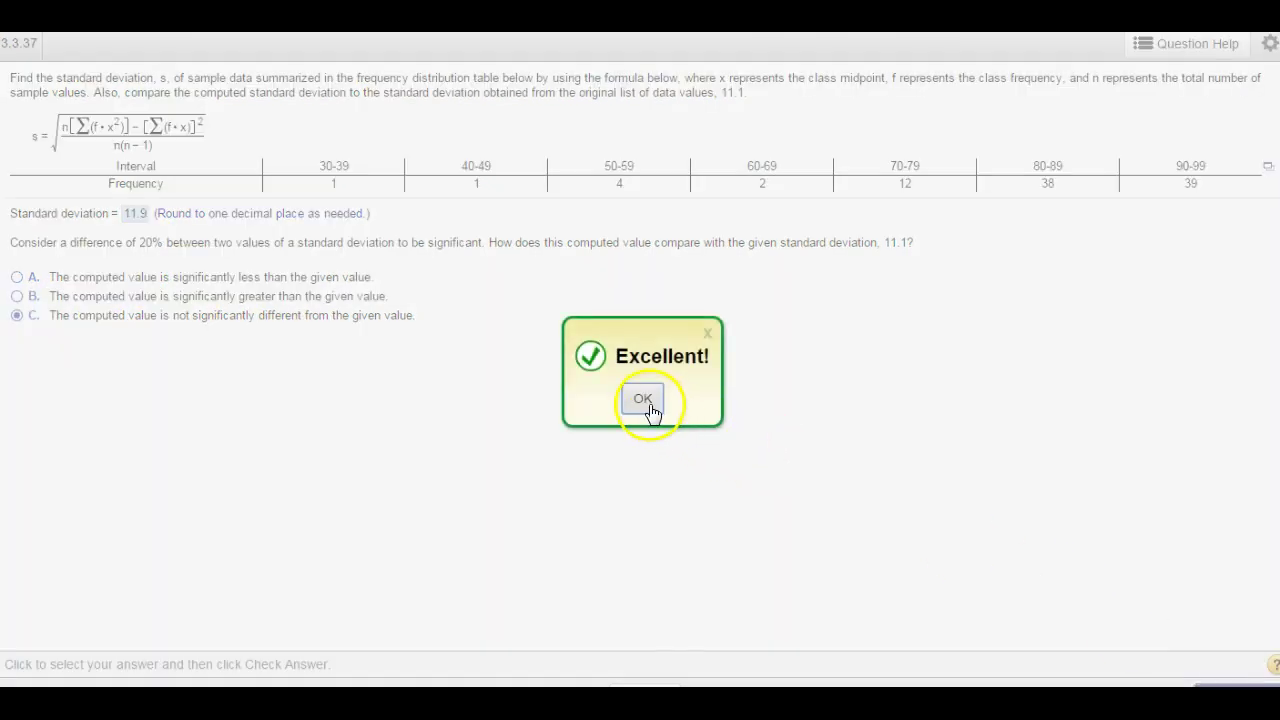
click(648, 408)
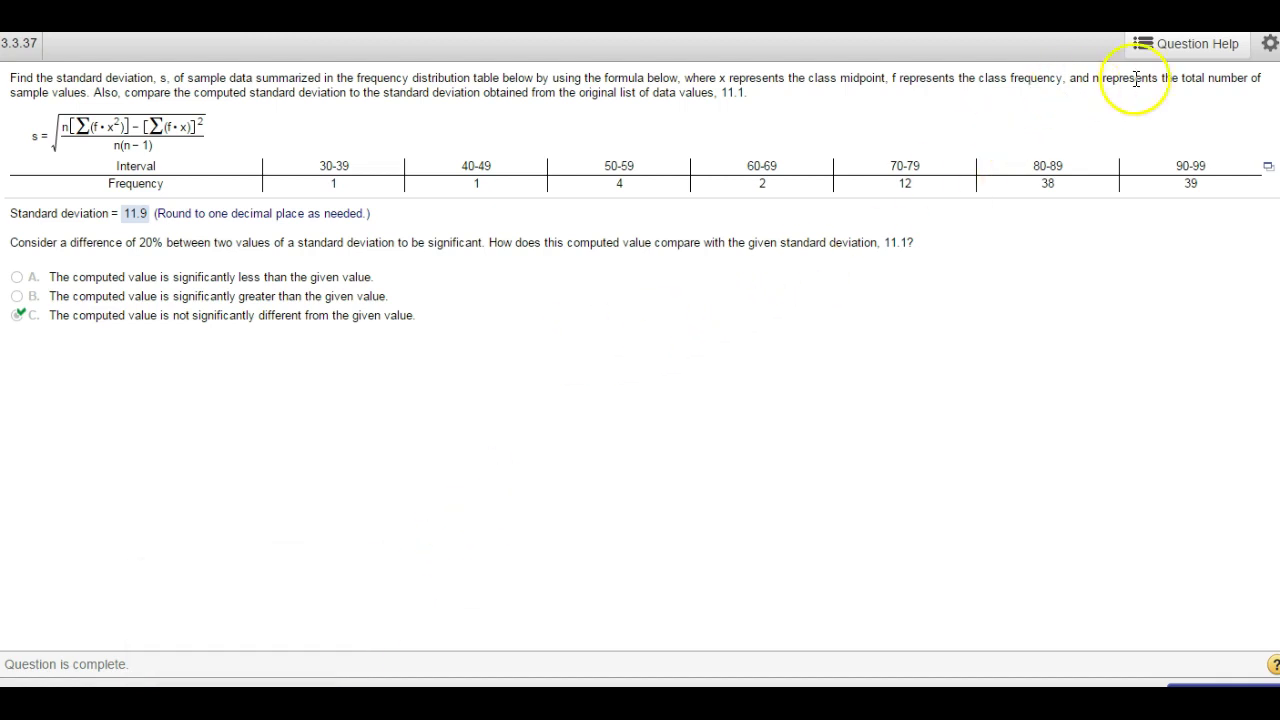
Open the question's frequency table in StatCrunch again.
click(1268, 170)
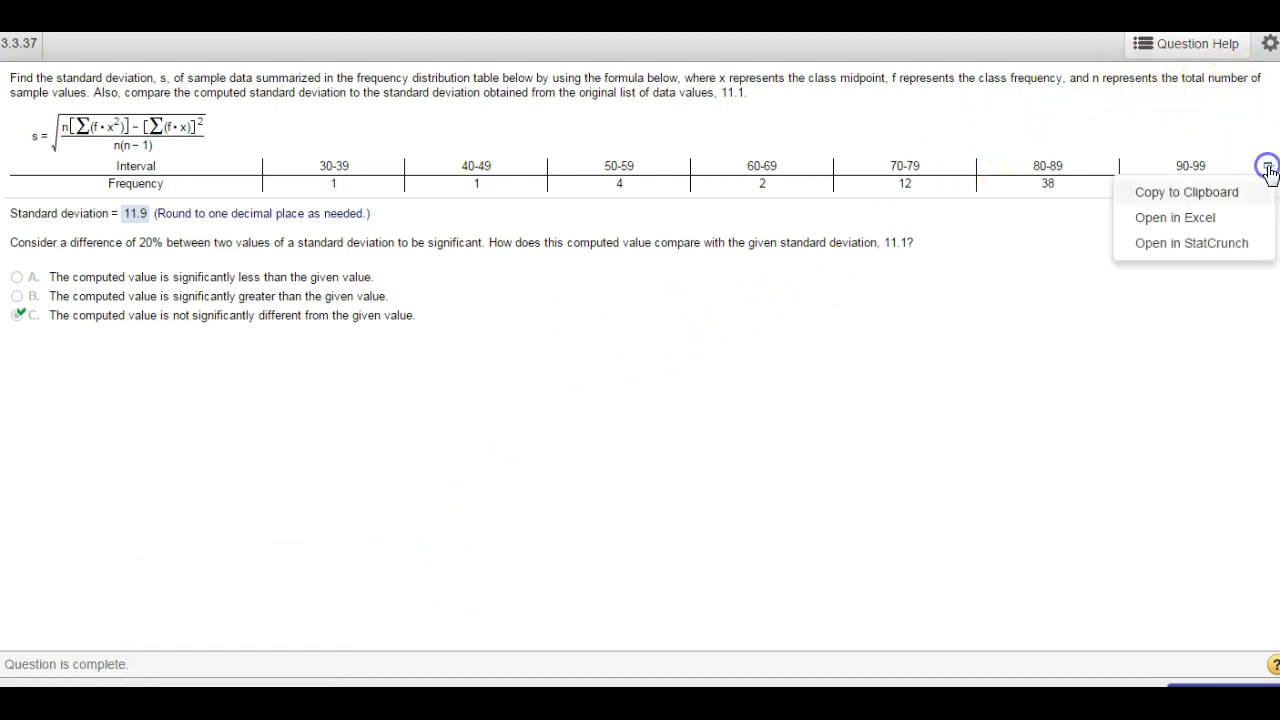
click(1216, 242)
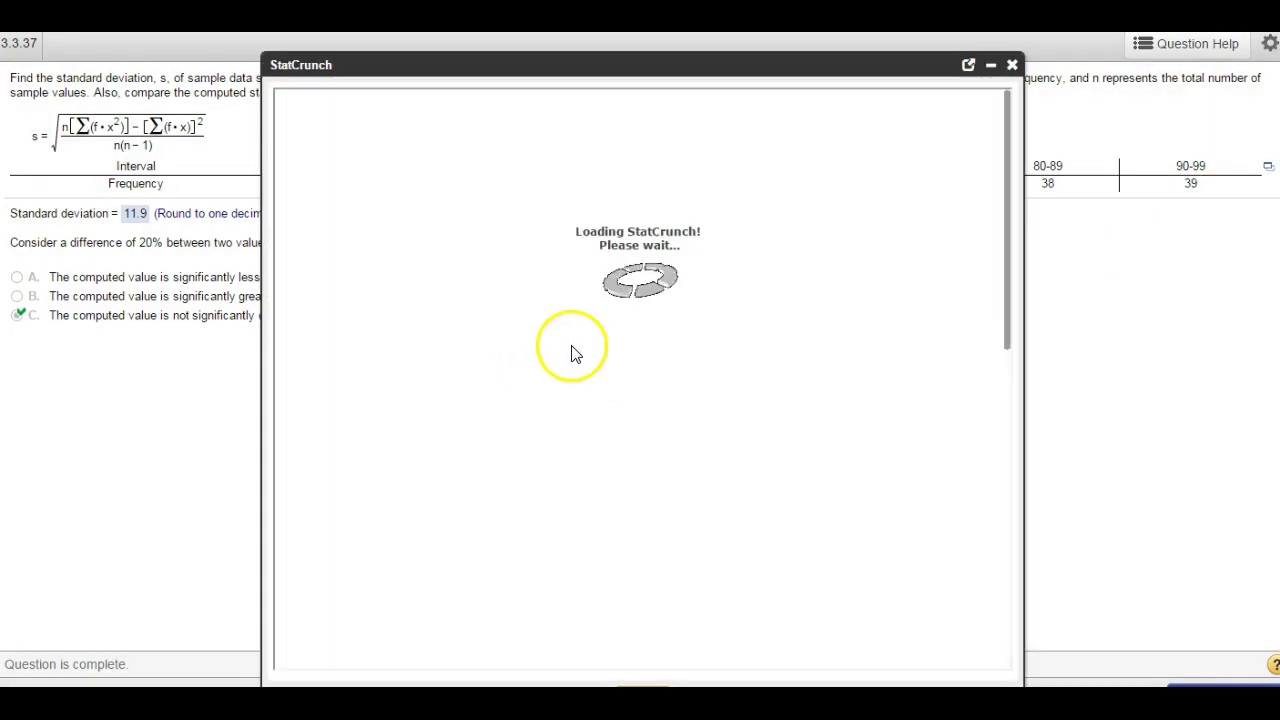